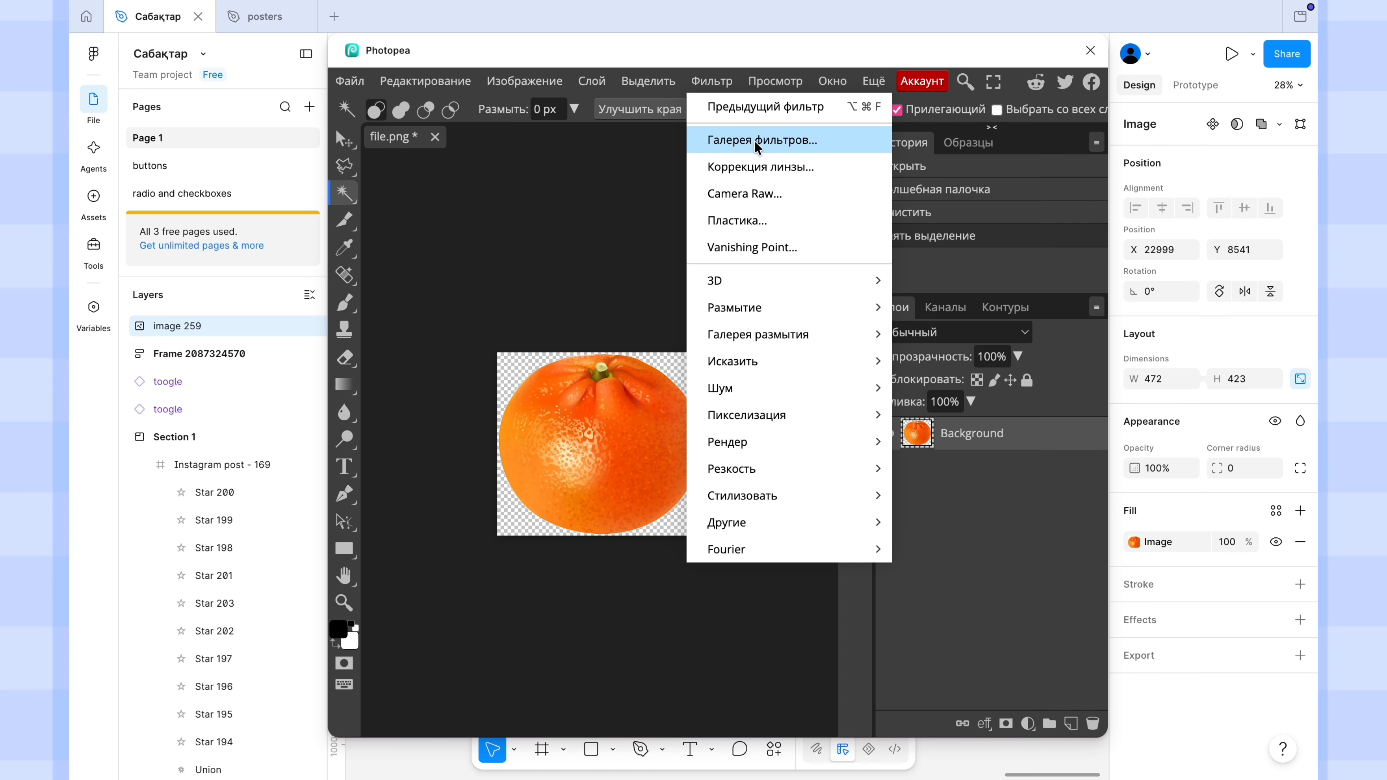
Apply the Мазки краски filter from the filter gallery to the orange and save the image back to the design file
click(814, 134)
click(700, 316)
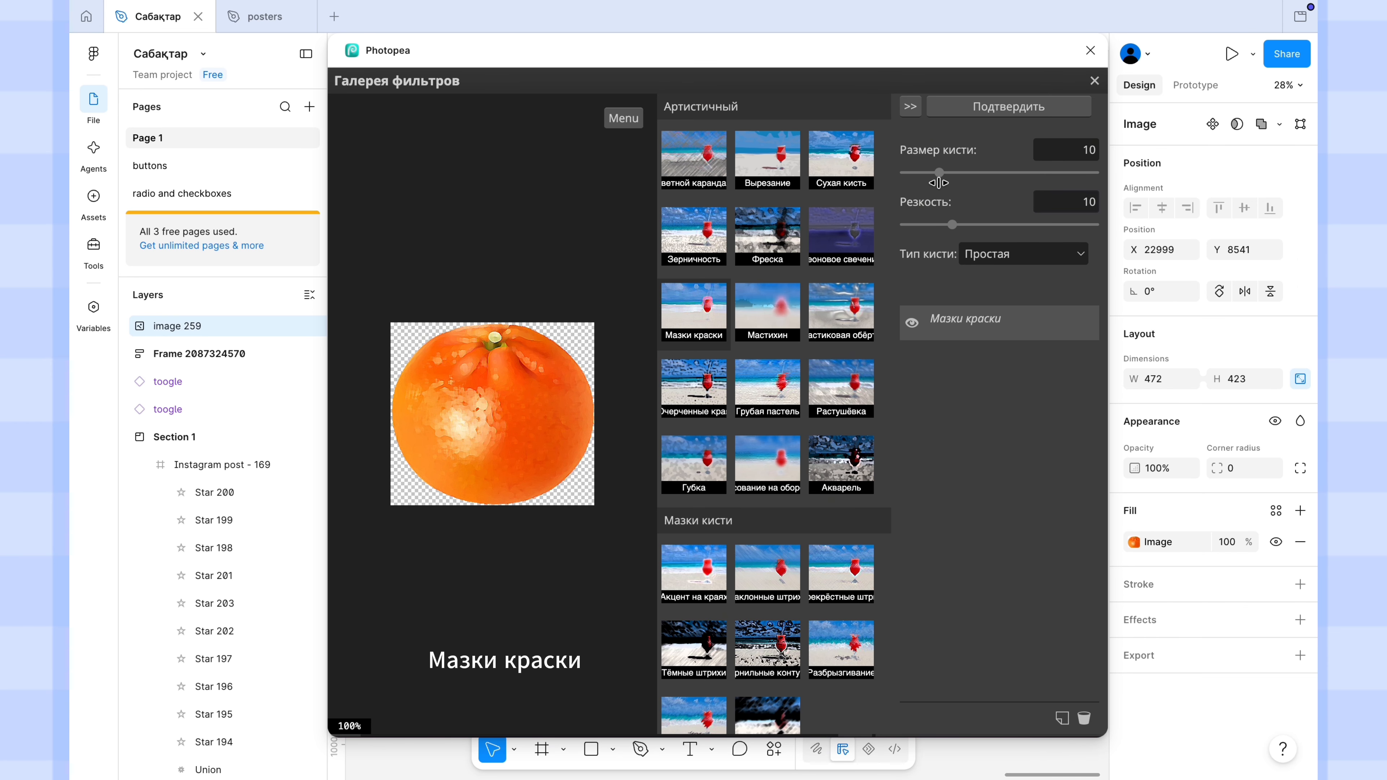
click(1014, 108)
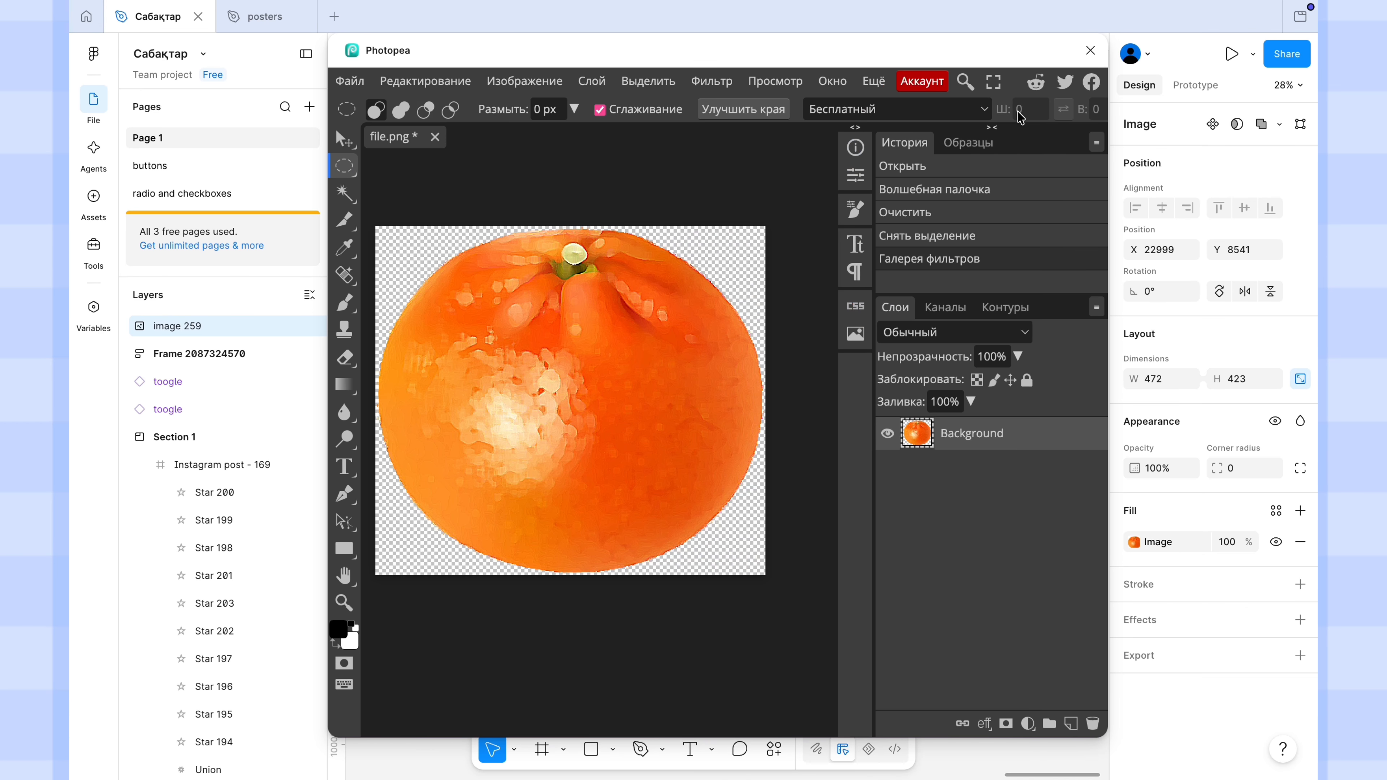
key(super+s)
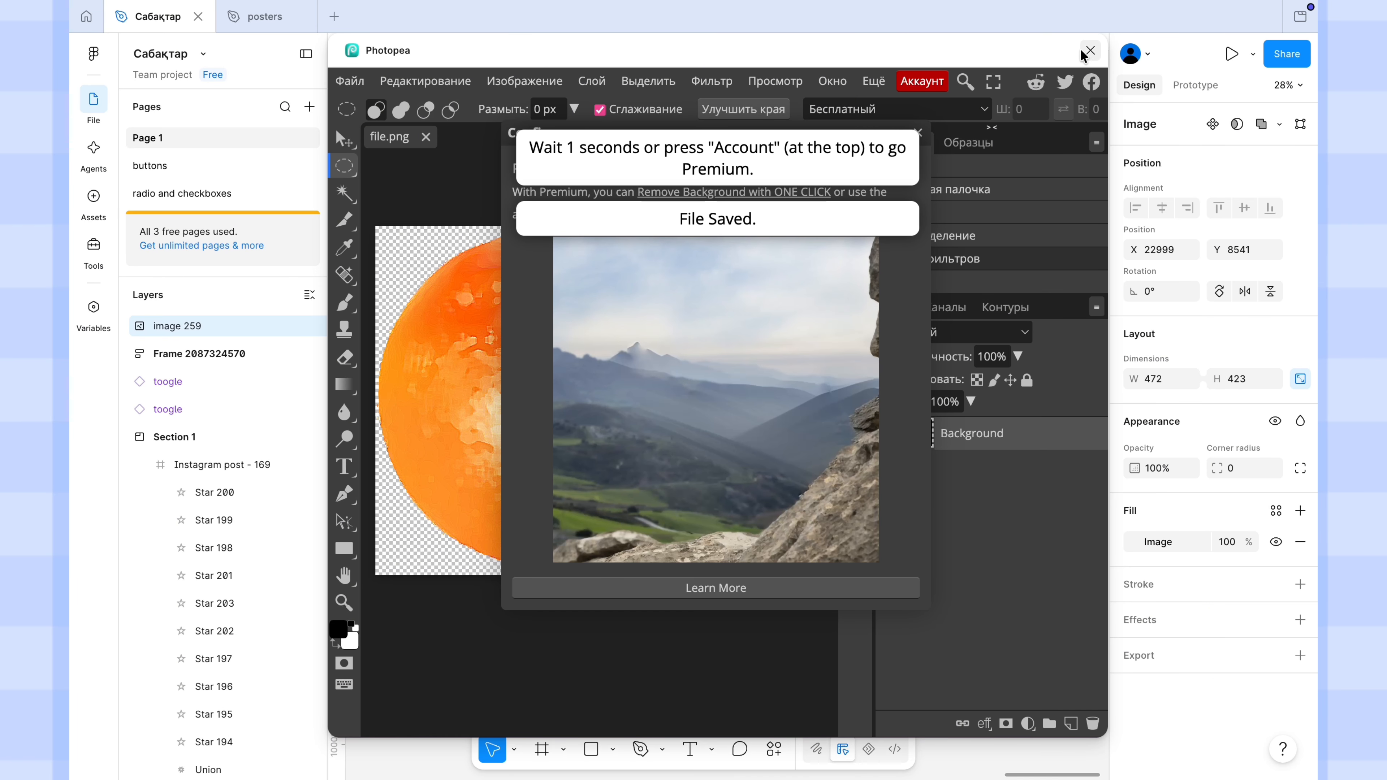
click(1082, 52)
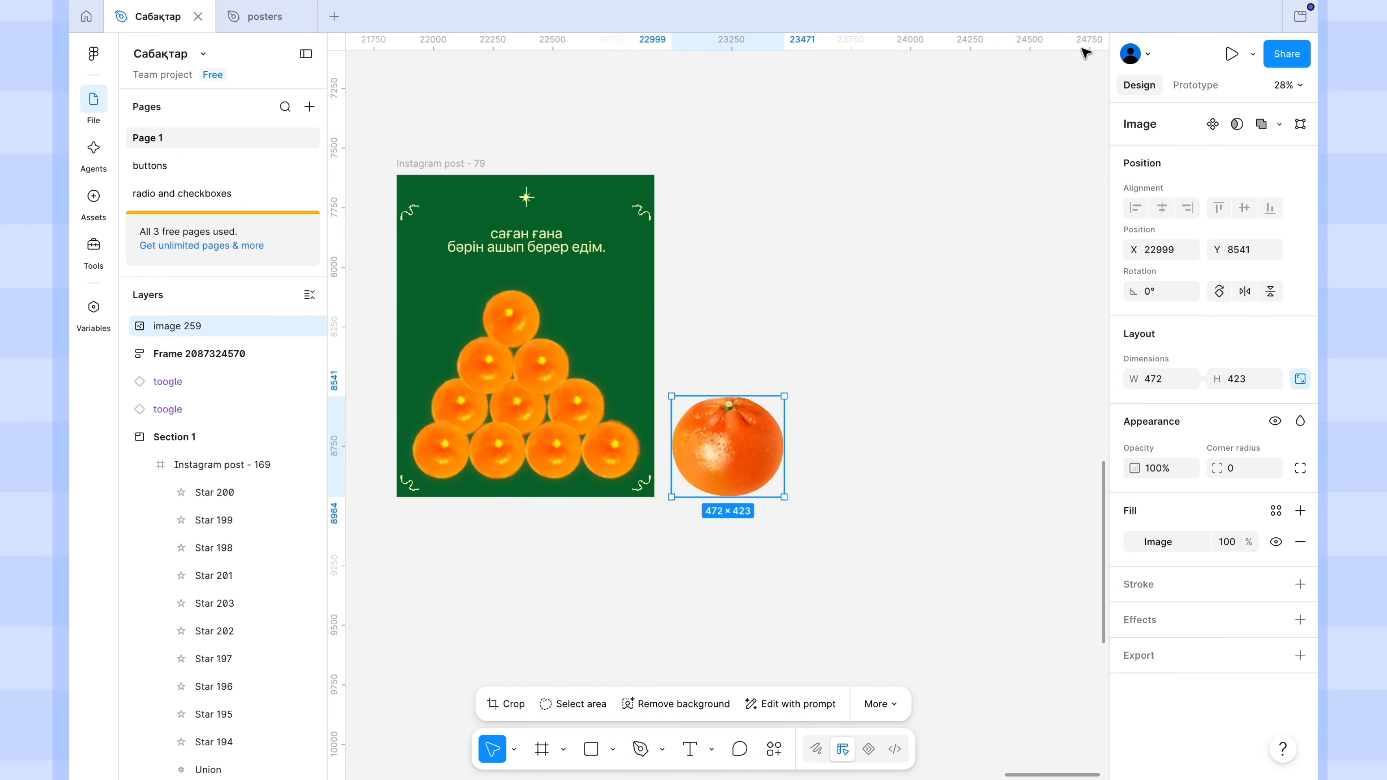
Move the orange image to the empty canvas area below the green poster
click(817, 563)
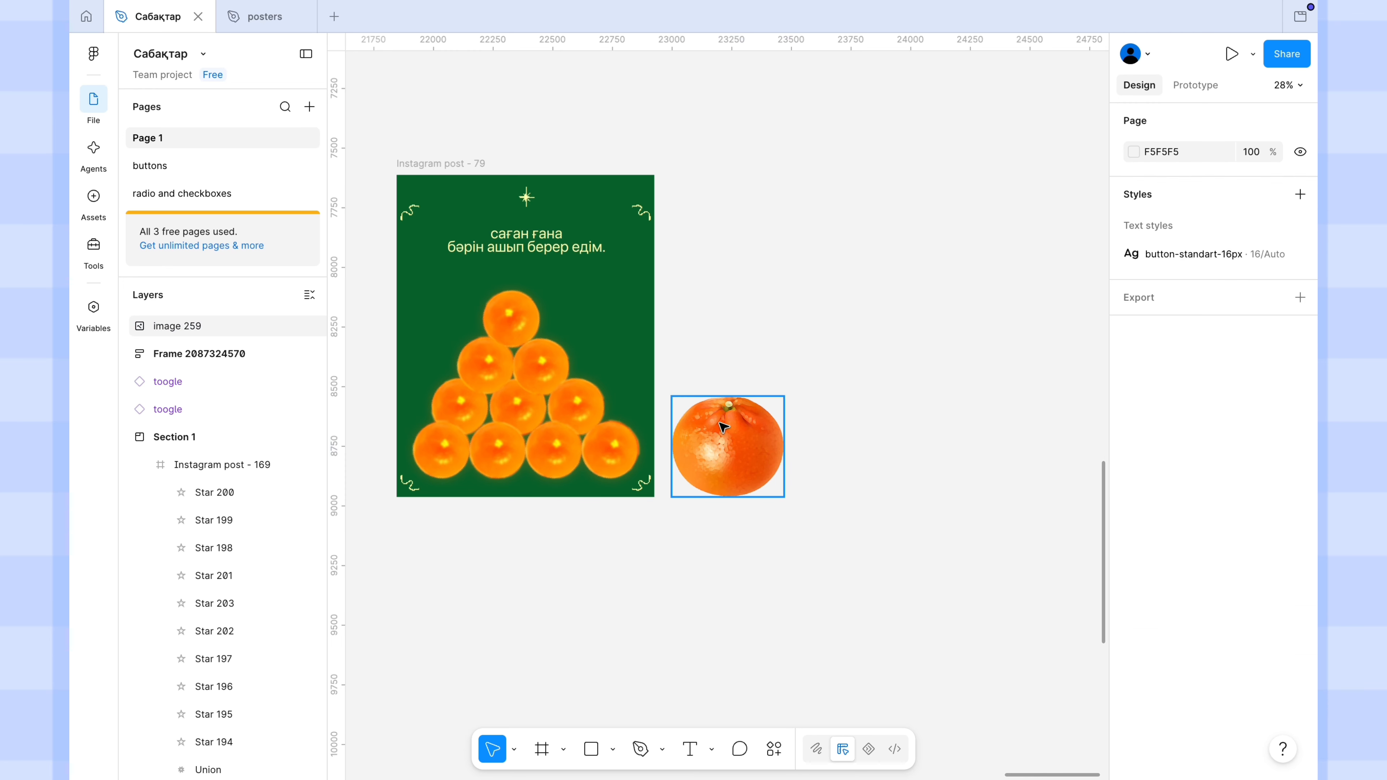
drag(715, 457, 620, 657)
click(594, 724)
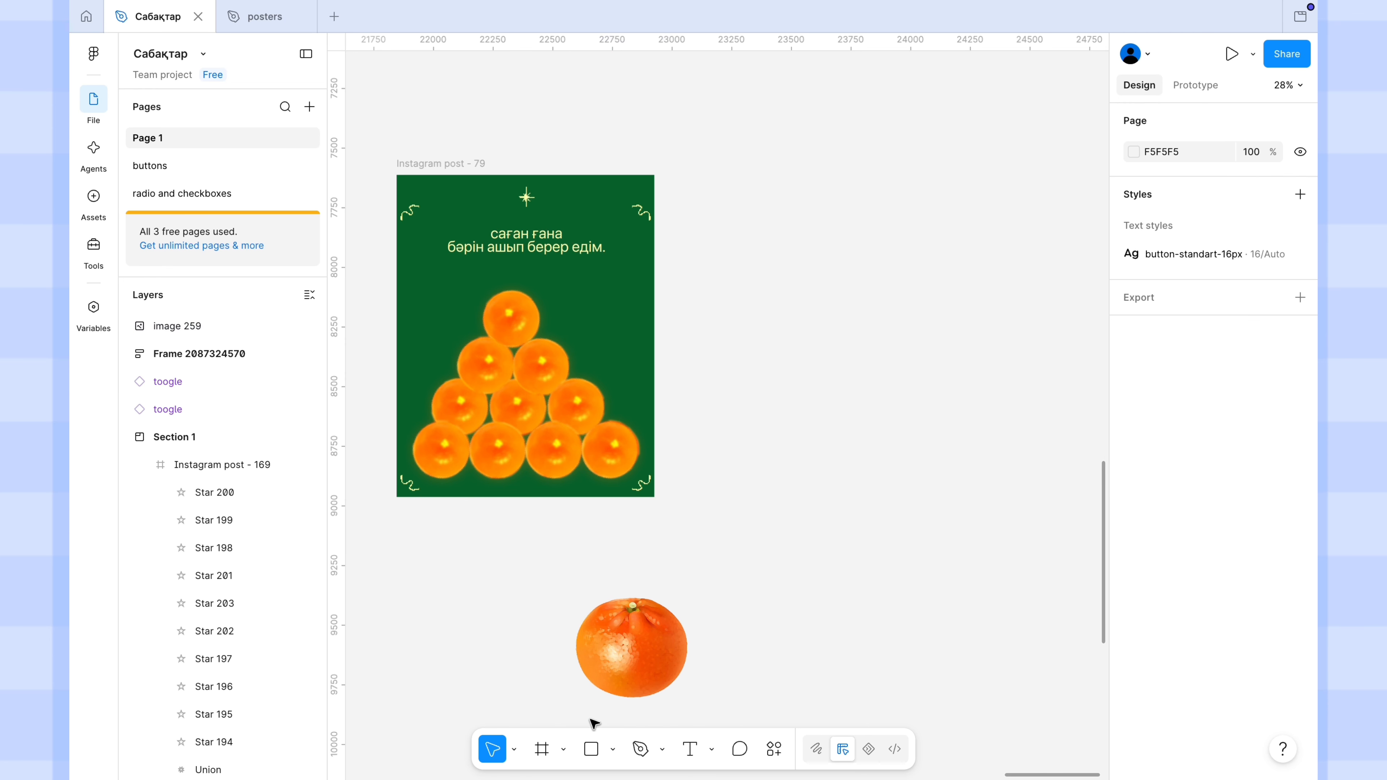
Add a 1080 × 1350 Instagram post frame beside the green poster and align their top edges
click(612, 749)
click(542, 749)
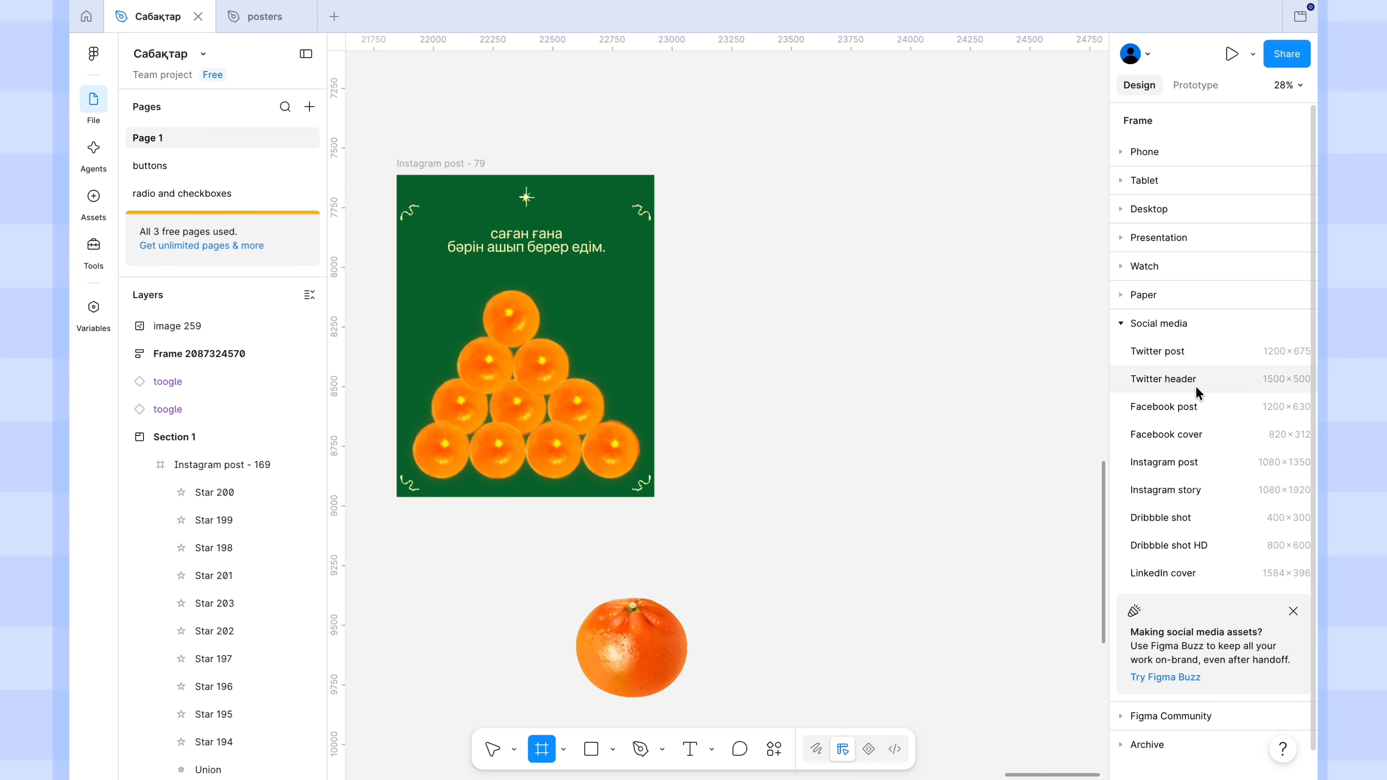
click(1175, 463)
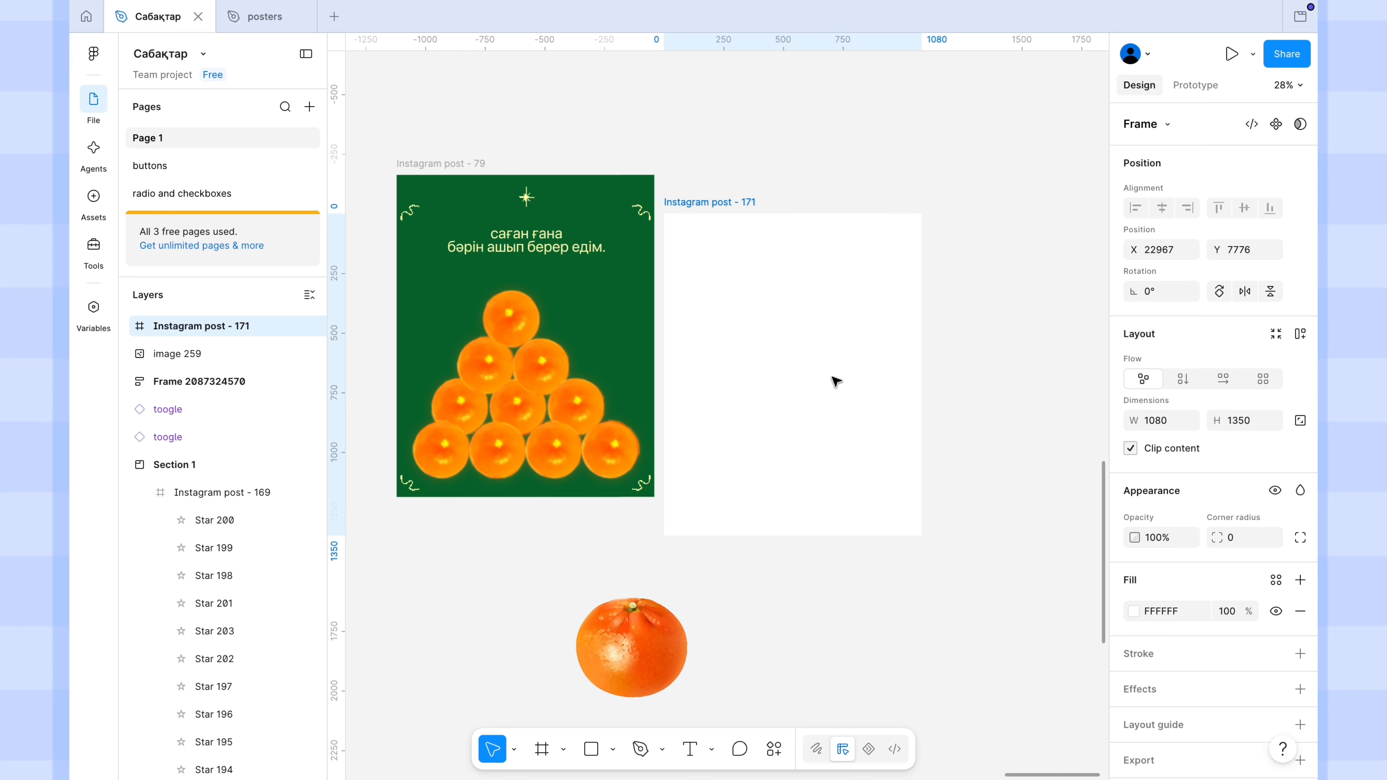
drag(836, 380, 835, 350)
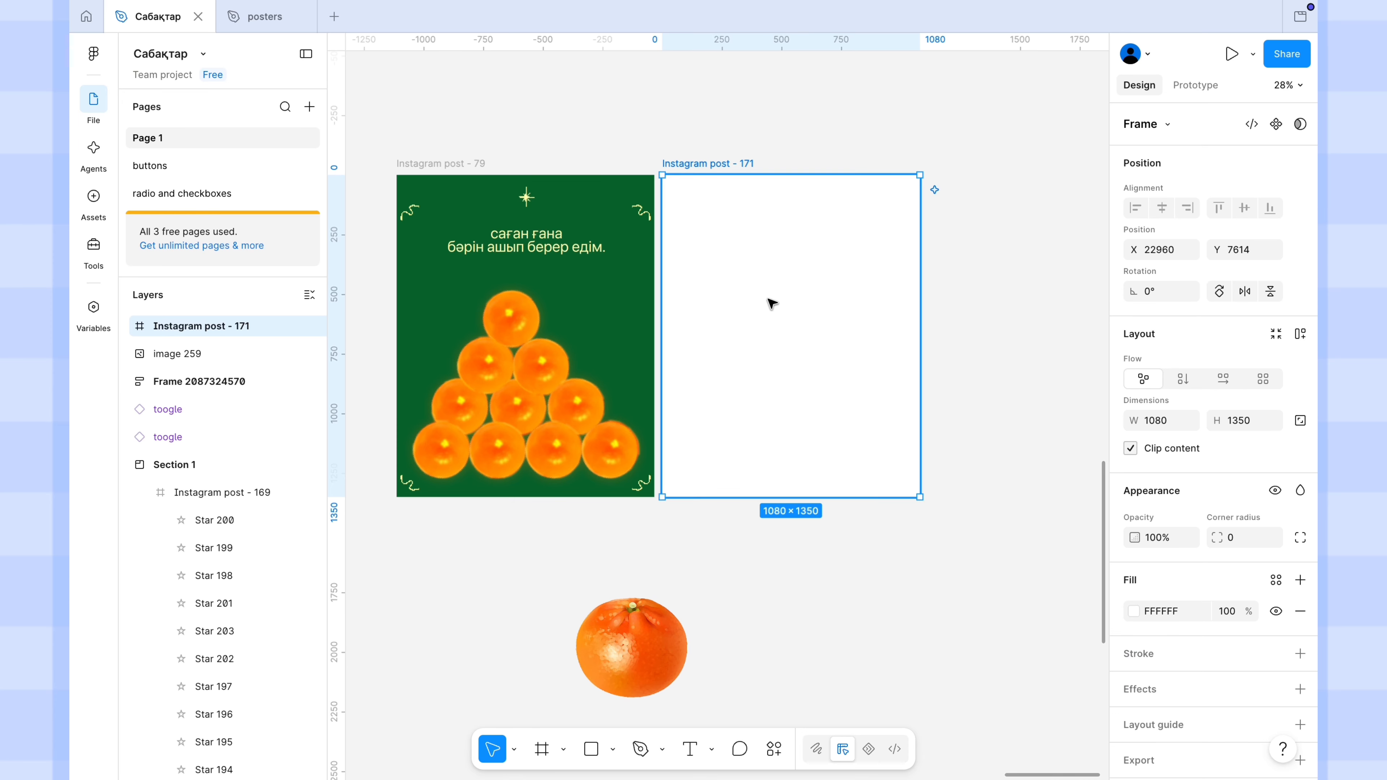
Fill the new frame with the existing poster's background green, 086B2F, by sampling it with the eyedropper
click(435, 165)
scroll(1190, 622, down, 3)
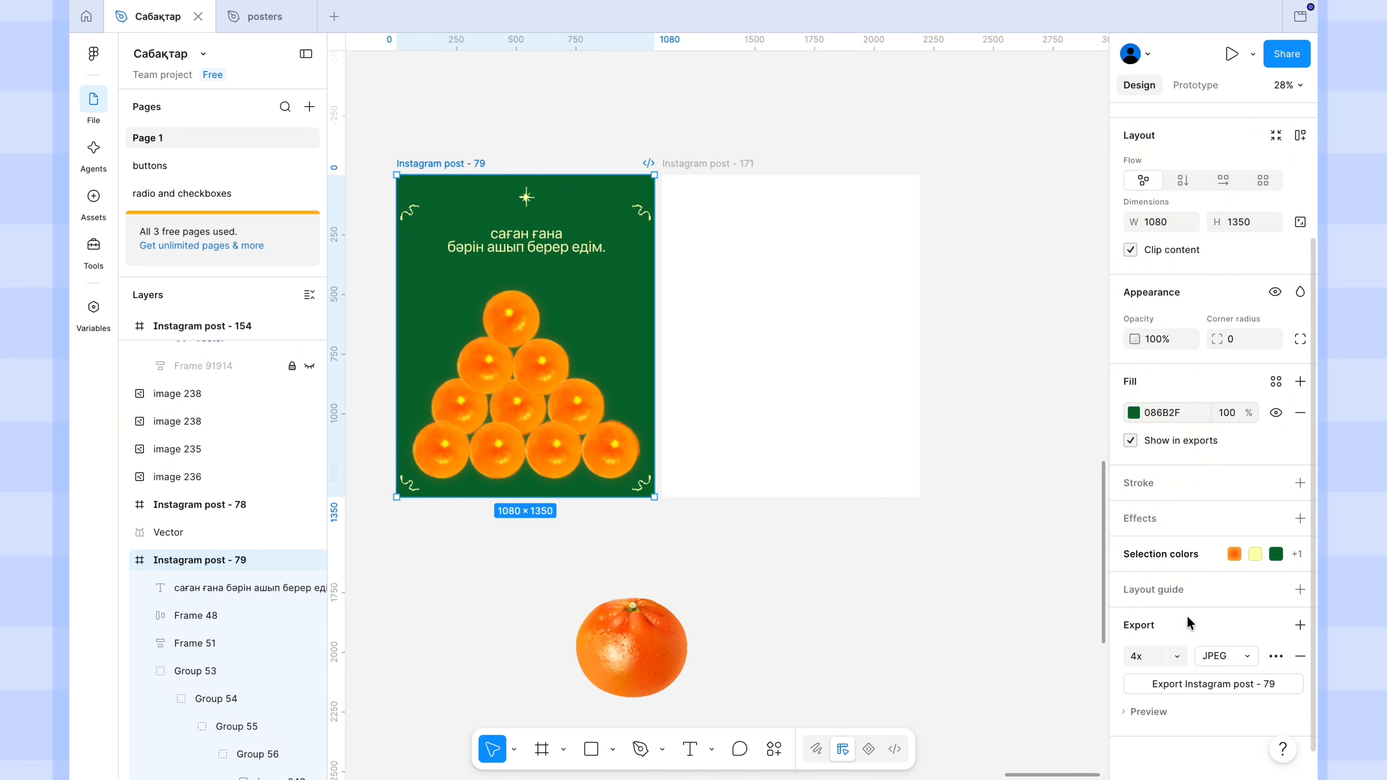
click(1131, 412)
click(927, 593)
click(608, 315)
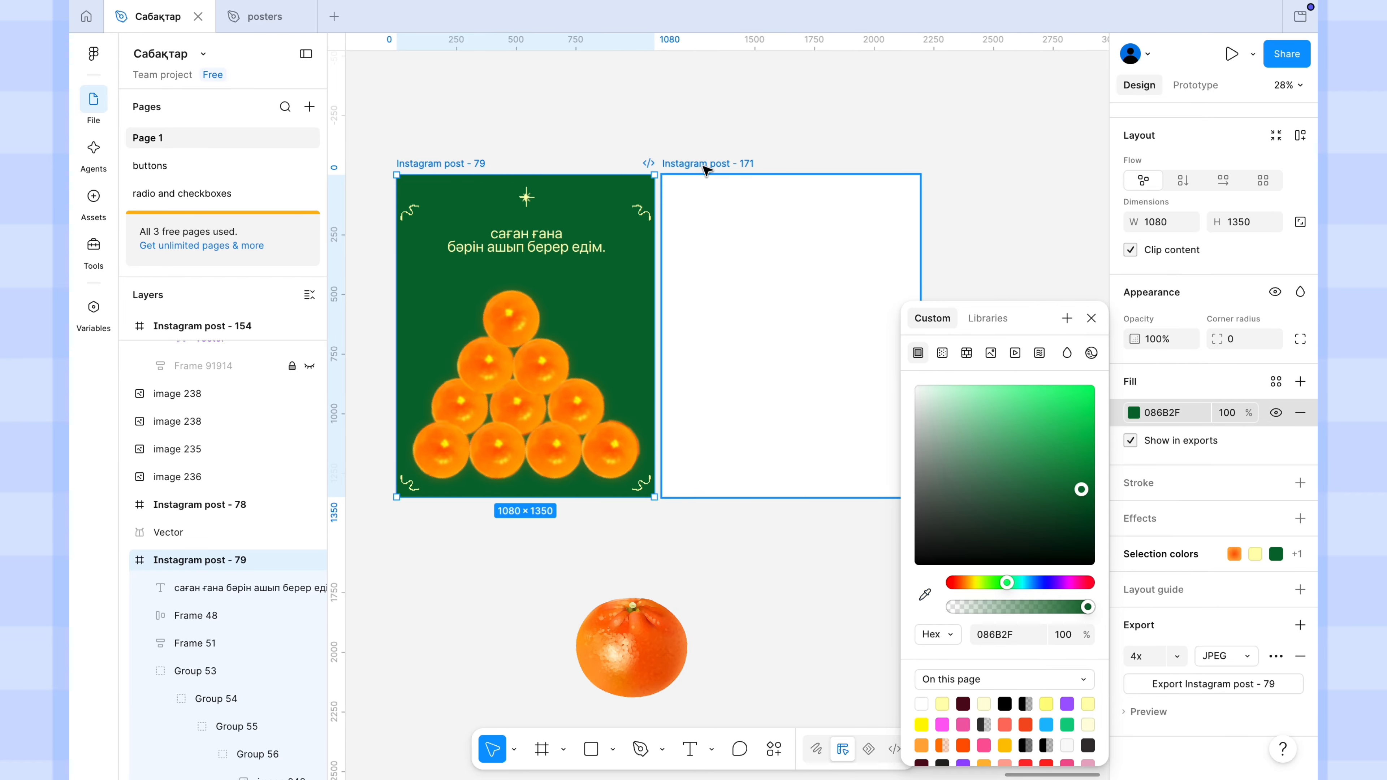
click(705, 166)
click(1131, 570)
click(925, 594)
click(610, 334)
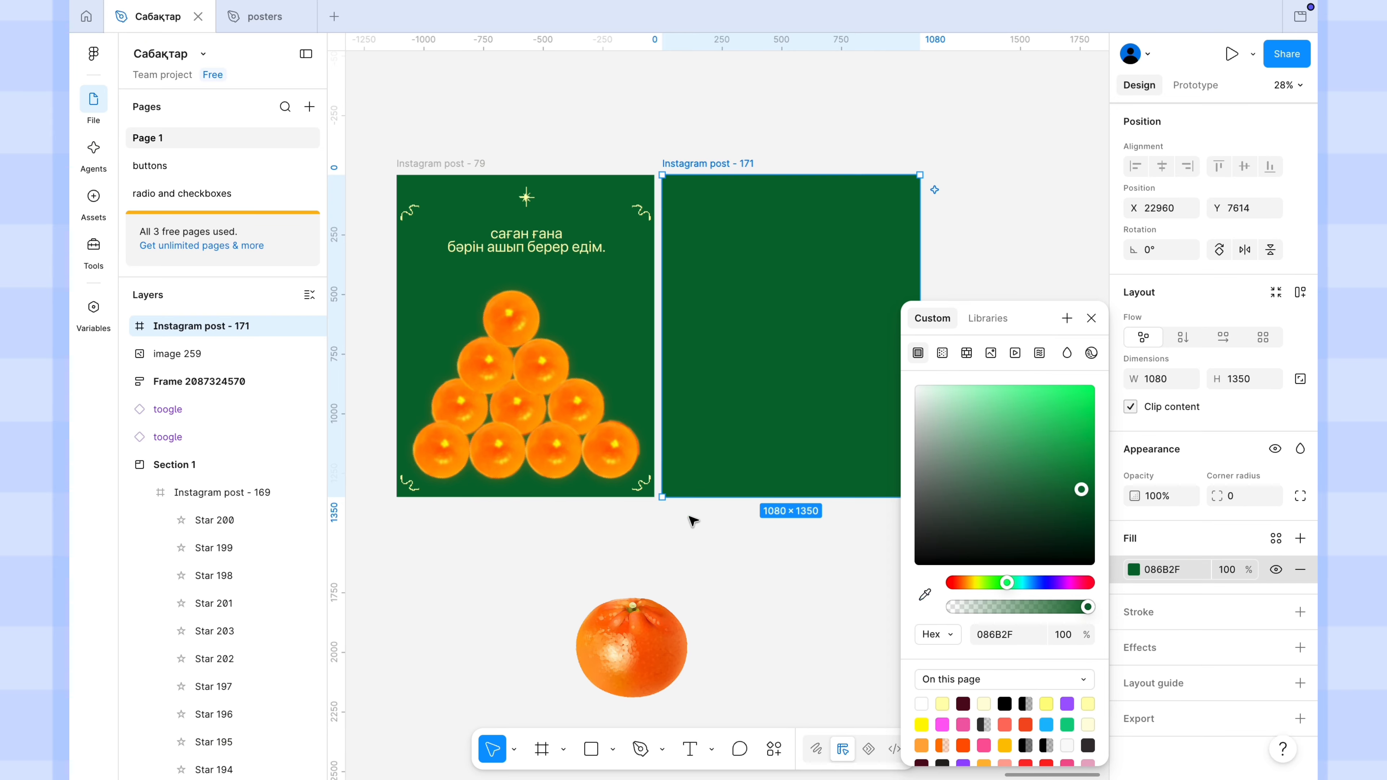
click(658, 507)
Move the orange into the lower part of the green frame and scale it down to about 269 × 241
drag(630, 667, 783, 434)
scroll(784, 434, up, 3)
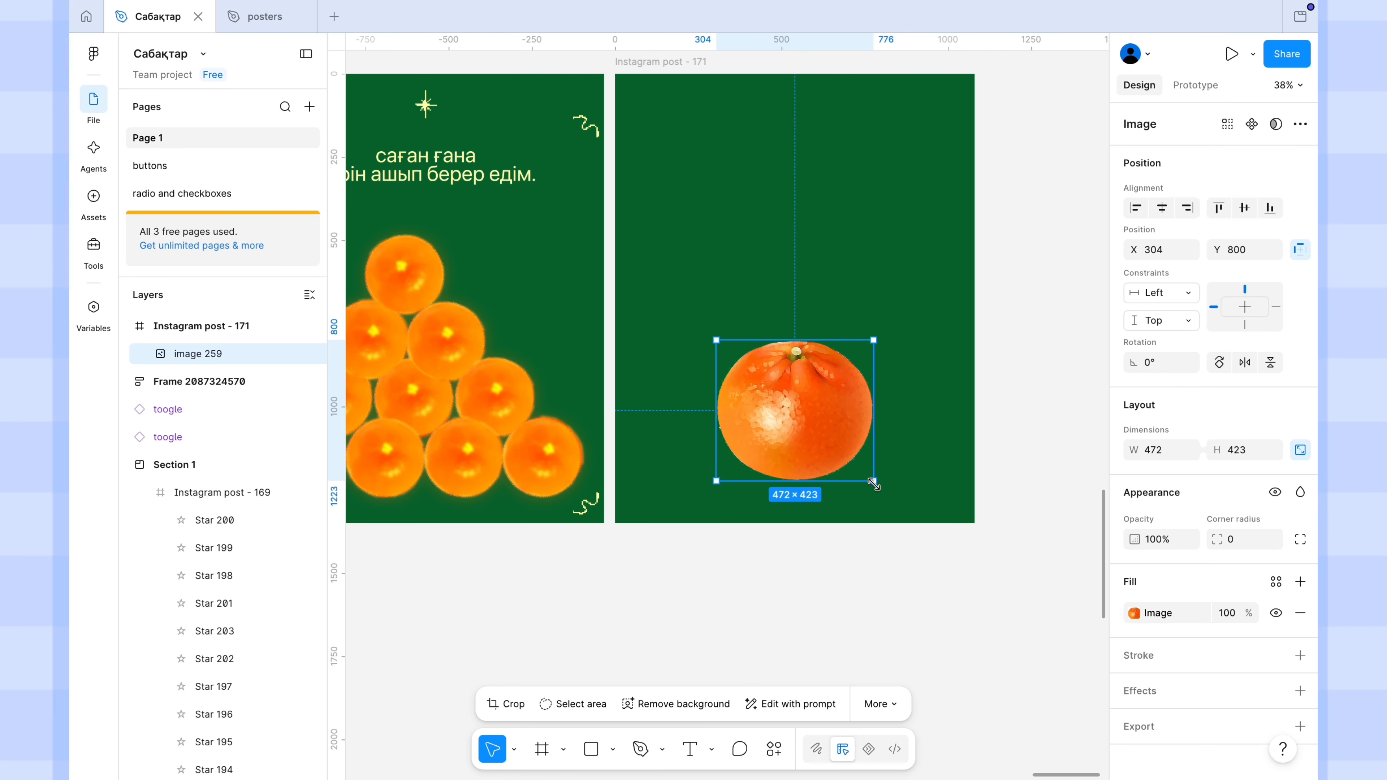
drag(874, 483, 748, 453)
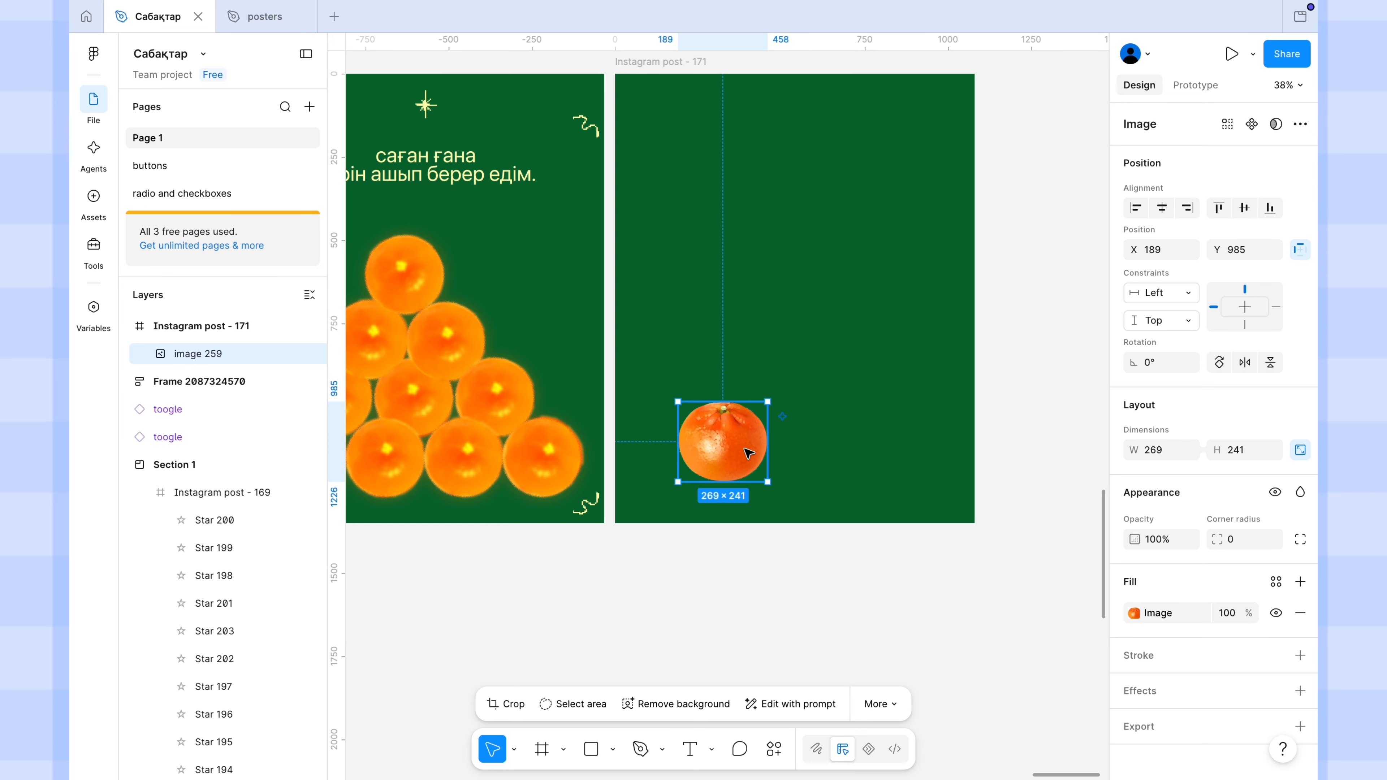
Add a uniform layer blur effect of 8.5 to the orange
click(1300, 691)
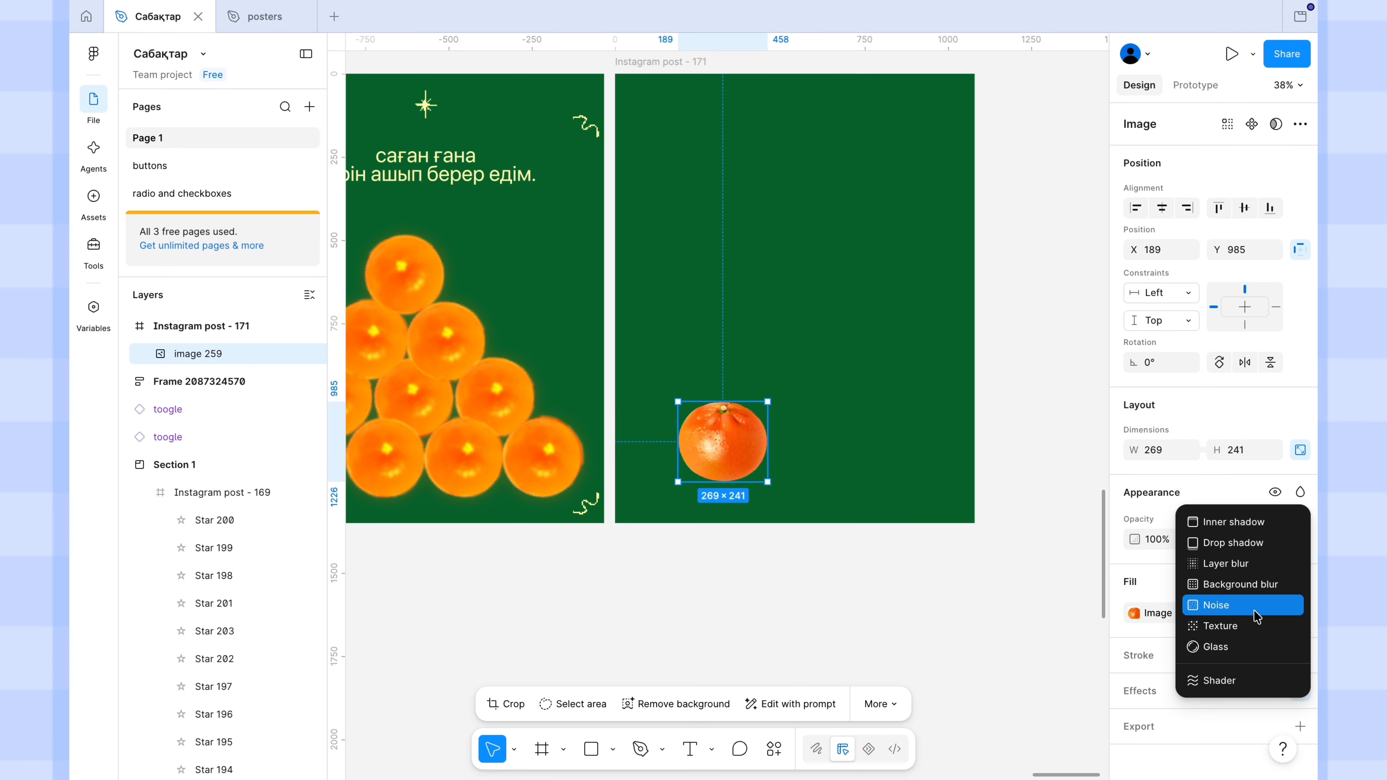
click(1250, 566)
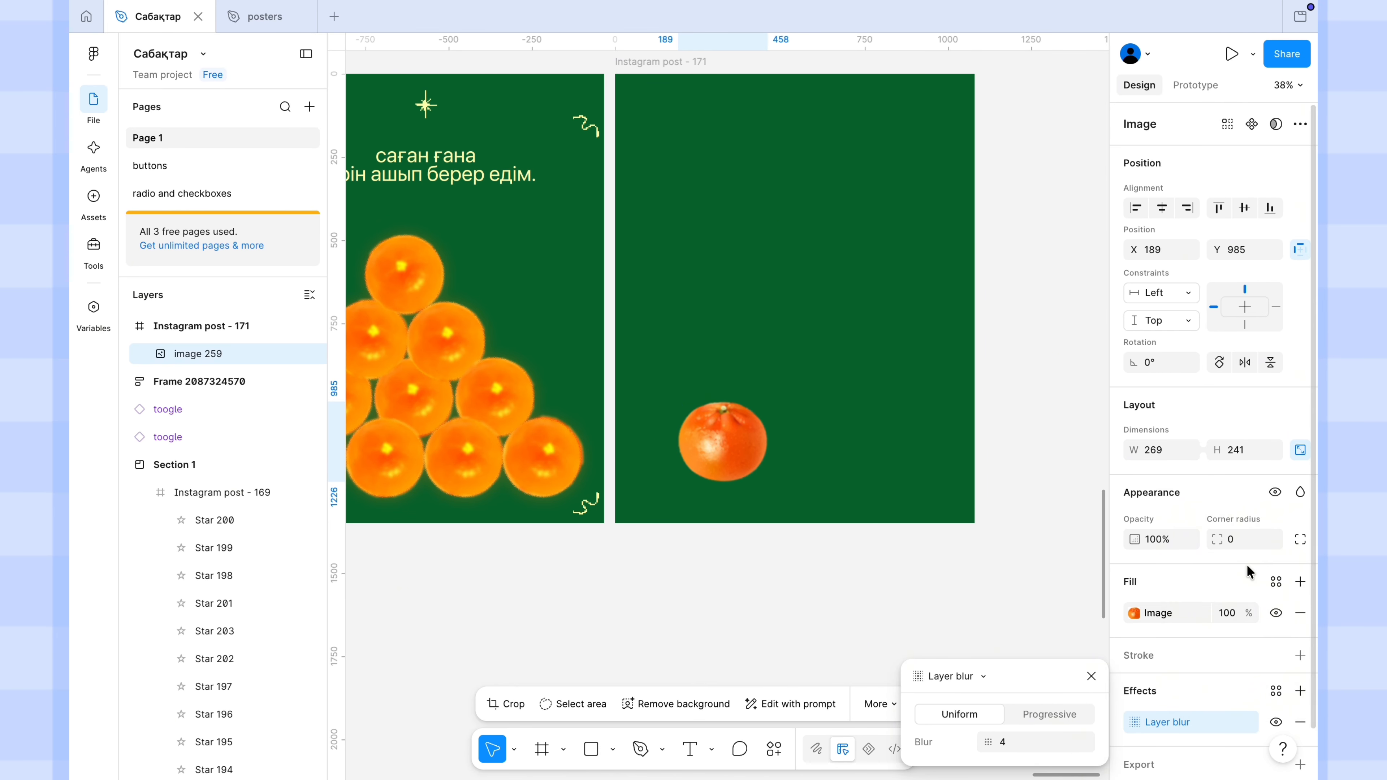
drag(995, 743, 992, 744)
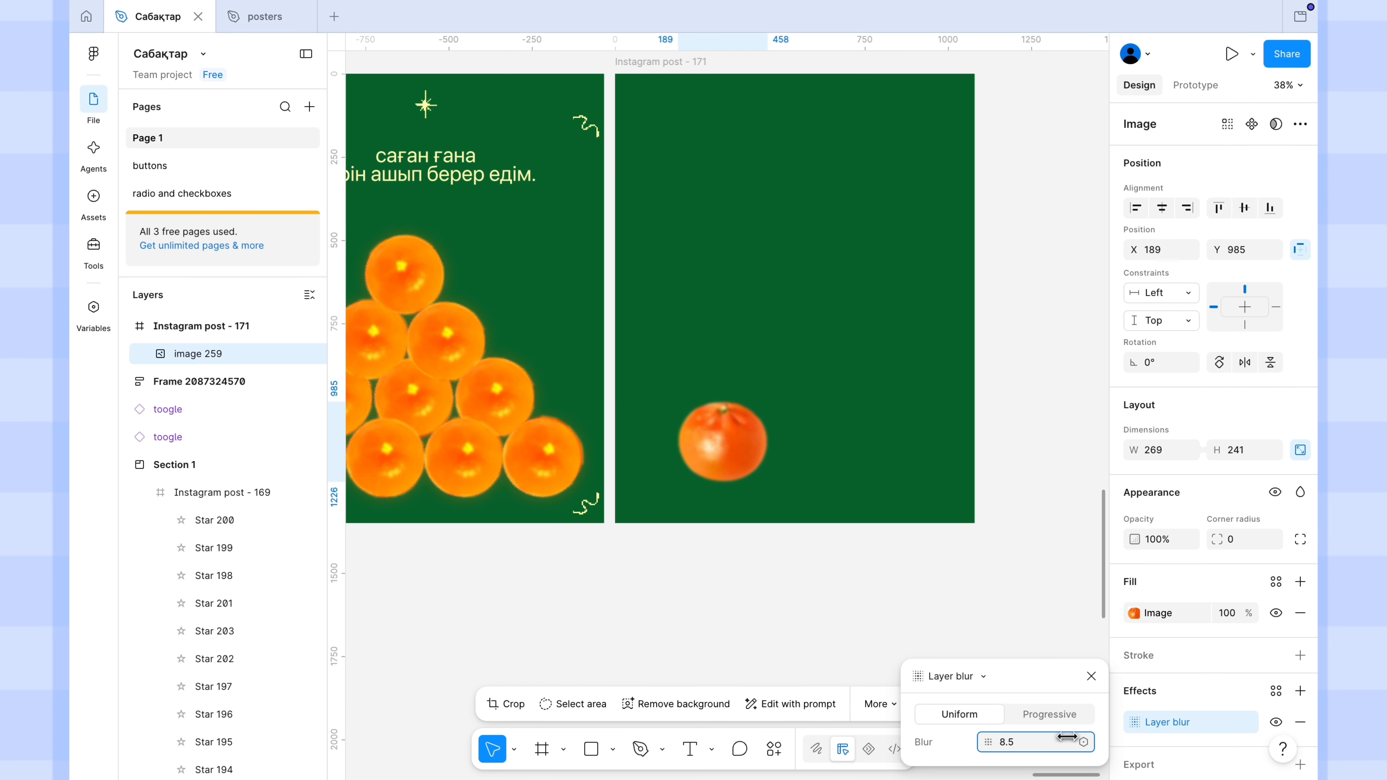
click(1091, 675)
Duplicate the orange into a row of three and wrap the row in a horizontal auto layout
scroll(709, 415, up, 3)
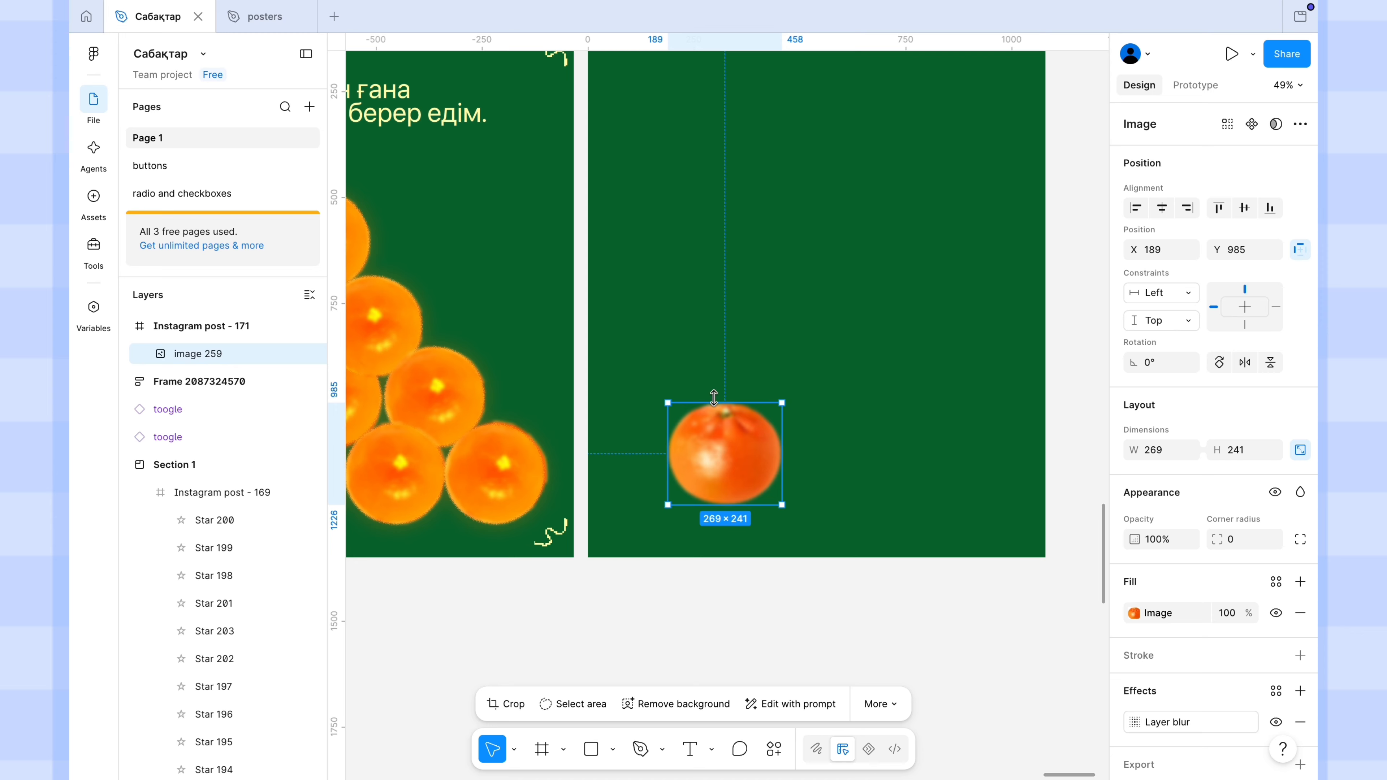
key(ctrl+d)
drag(729, 445, 1000, 444)
key(ctrl+d)
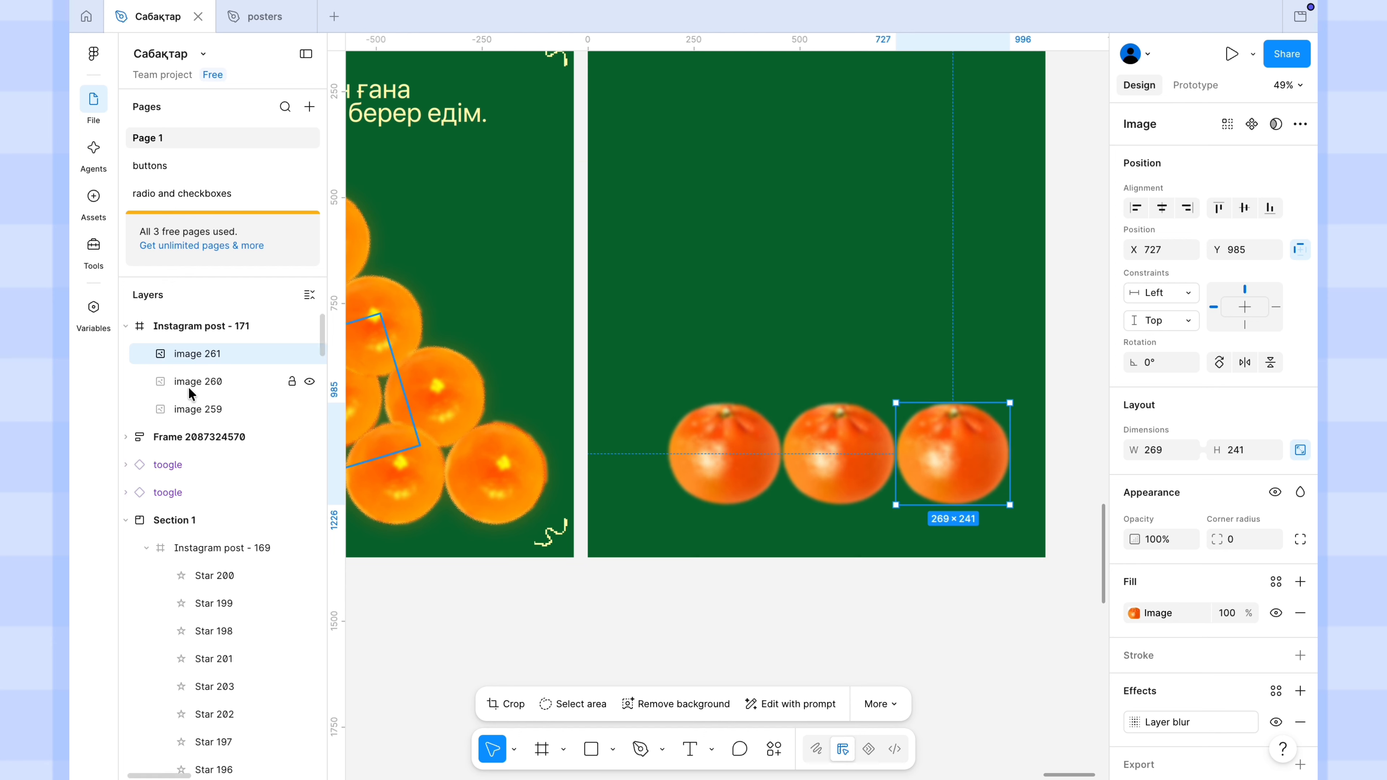
shift+click(191, 408)
key(shift+a)
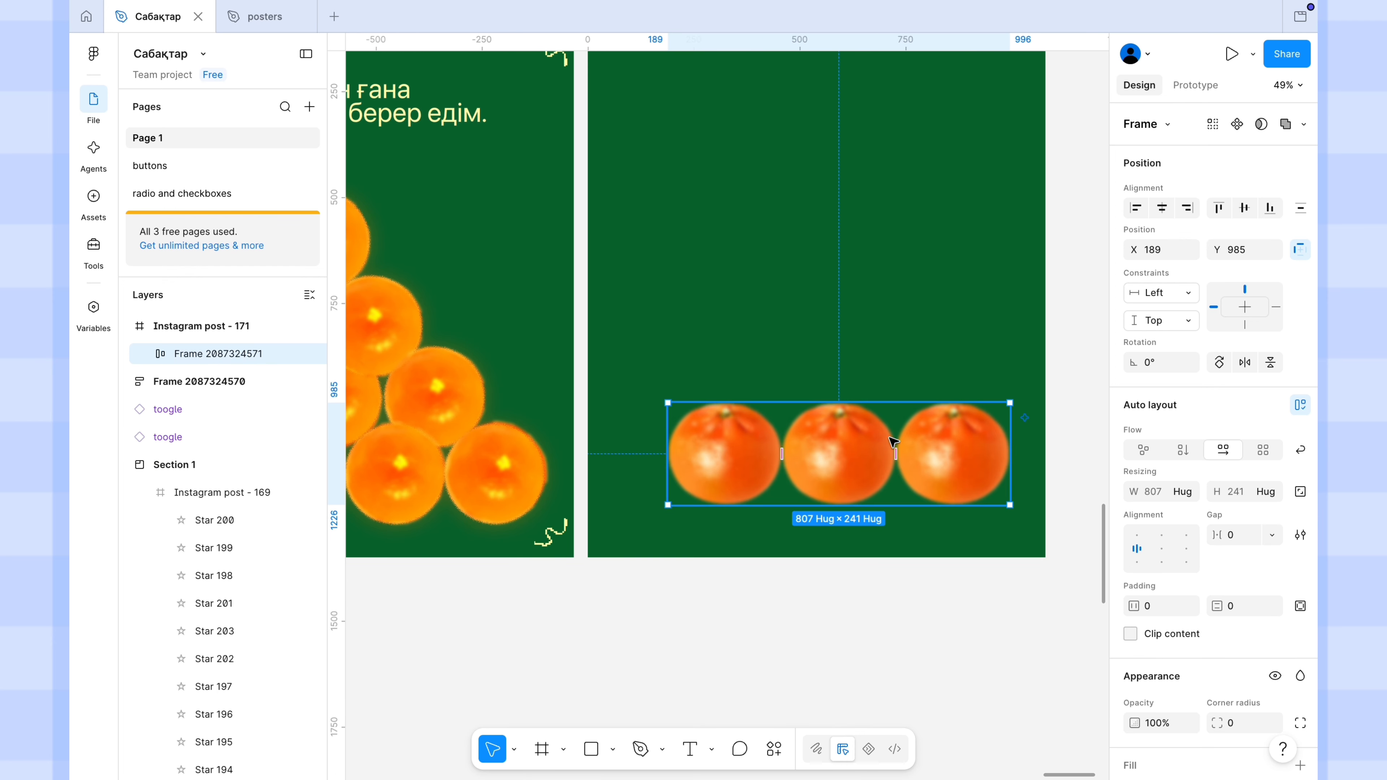
Duplicate the row of oranges upward twice to stack three rows of three
scroll(879, 454, down, 5)
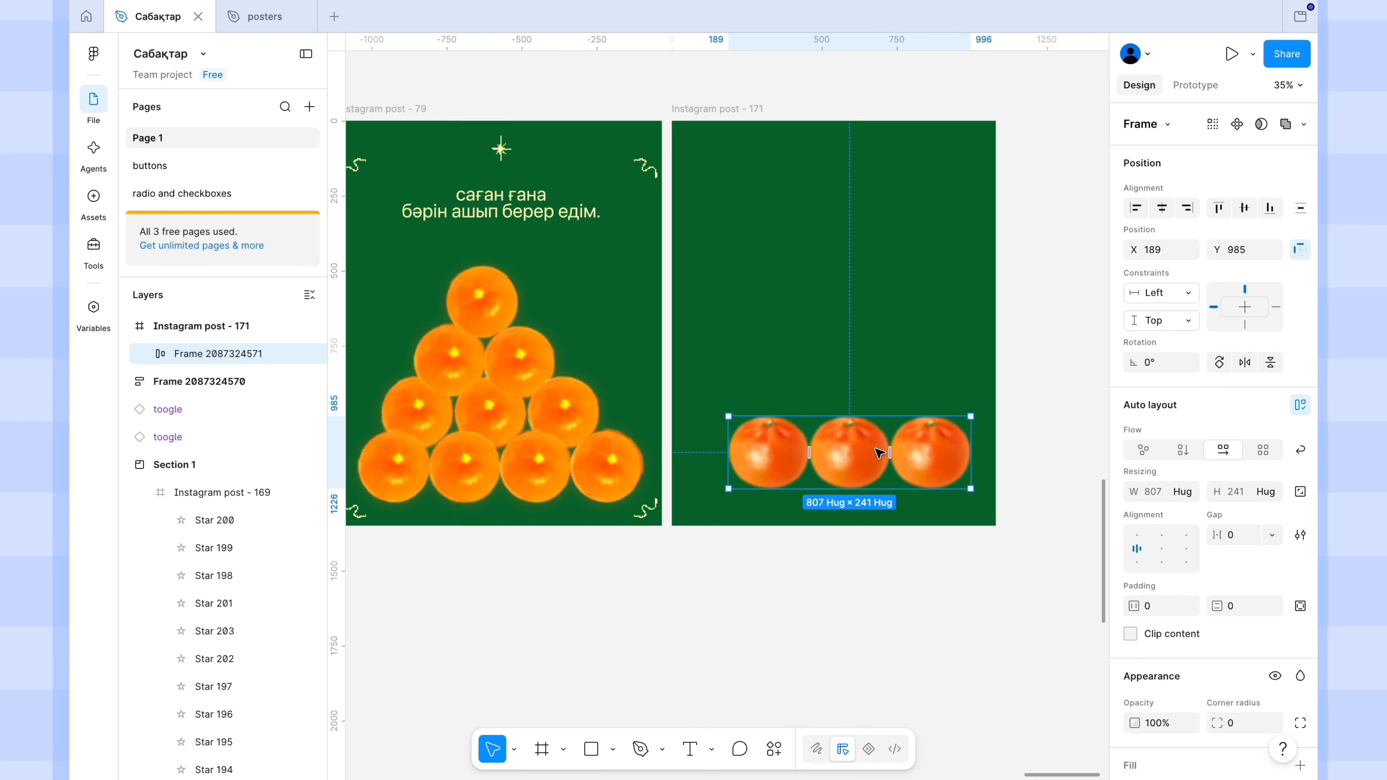
scroll(873, 442, up, 5)
key(ctrl+d)
drag(865, 428, 799, 374)
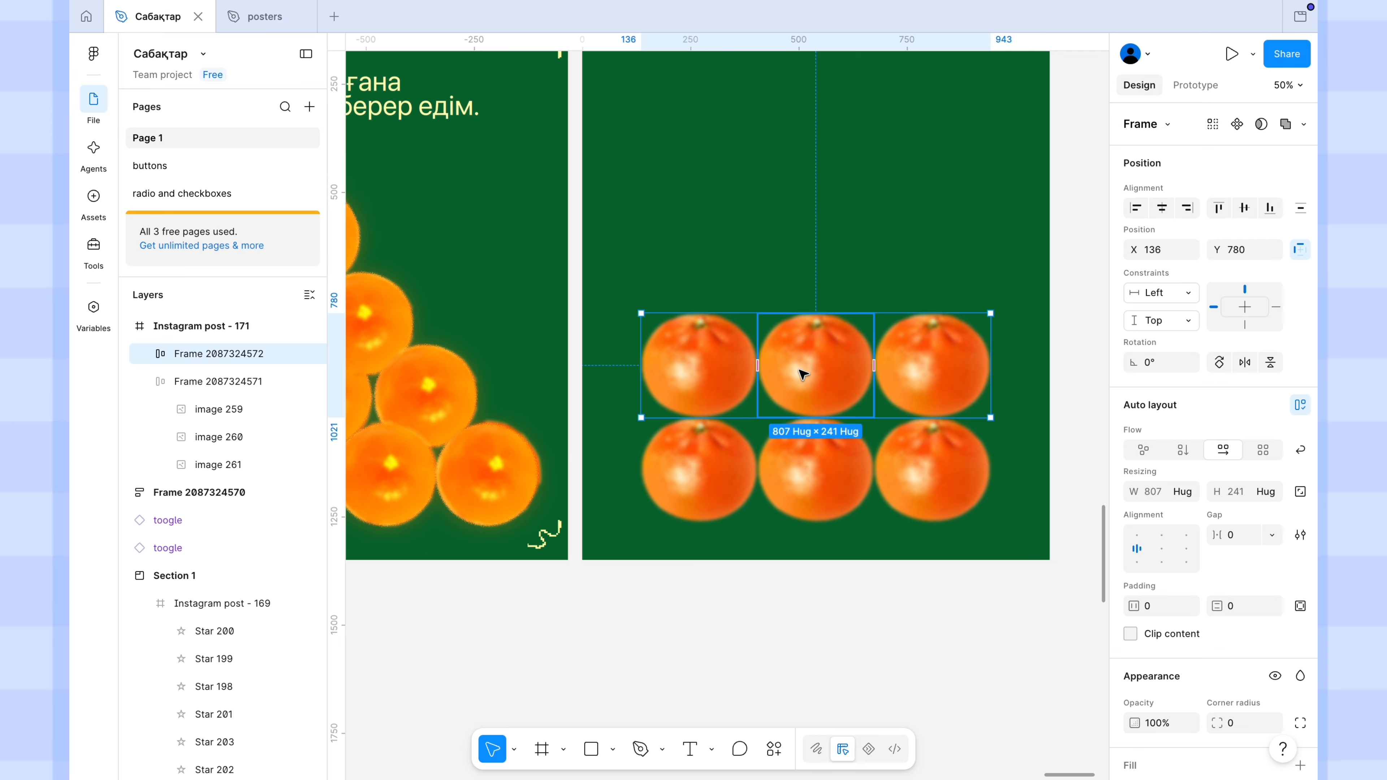
key(ctrl+d)
Delete one orange from the middle row and two oranges from the top row
click(731, 361)
click(734, 358)
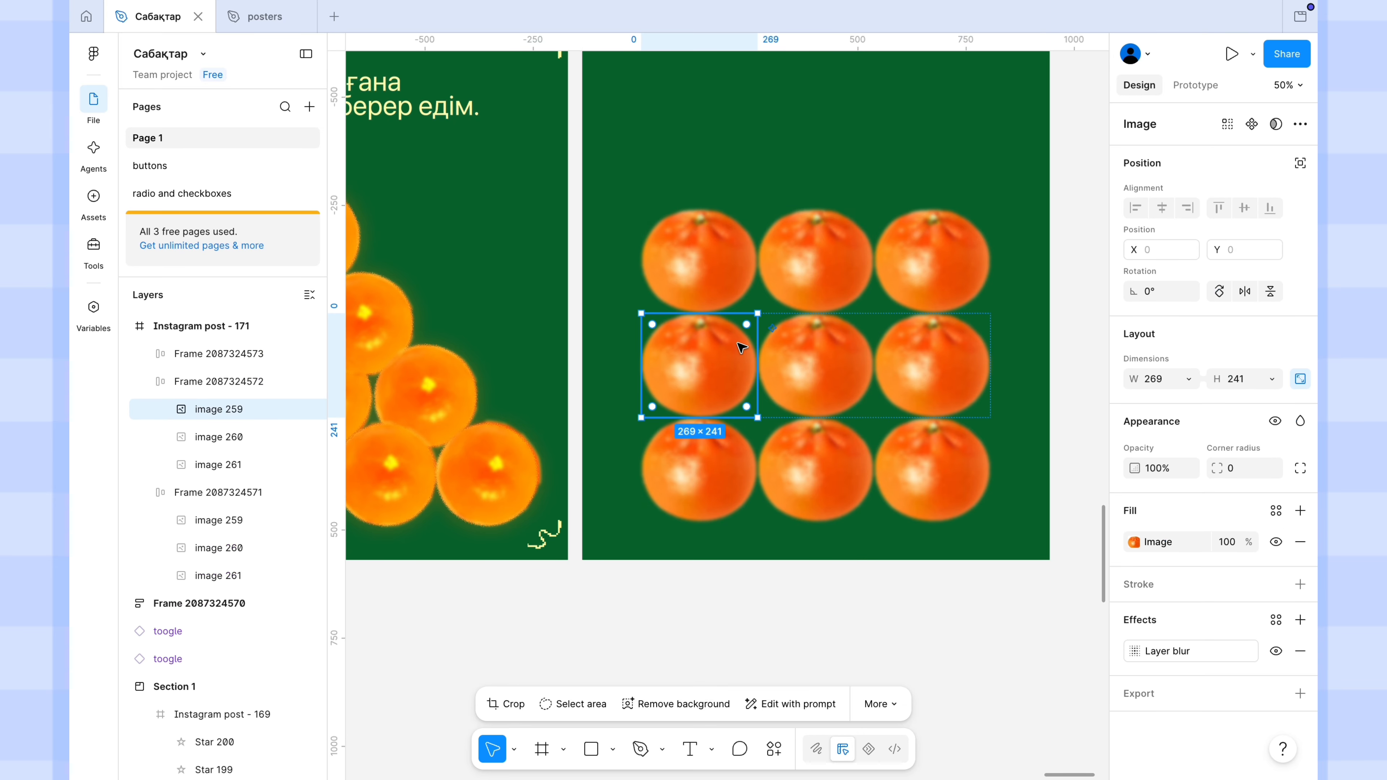
key(Delete)
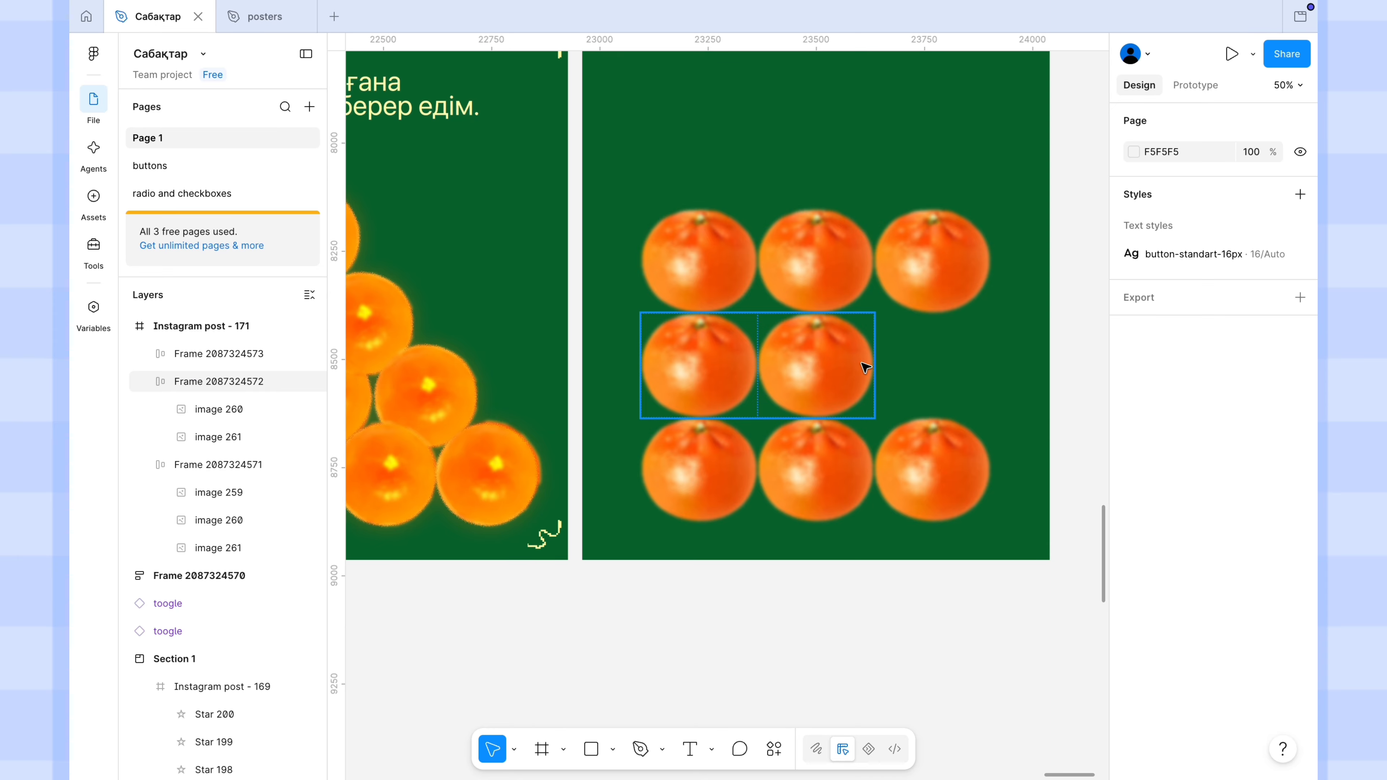
click(835, 256)
click(835, 257)
key(Delete)
click(808, 282)
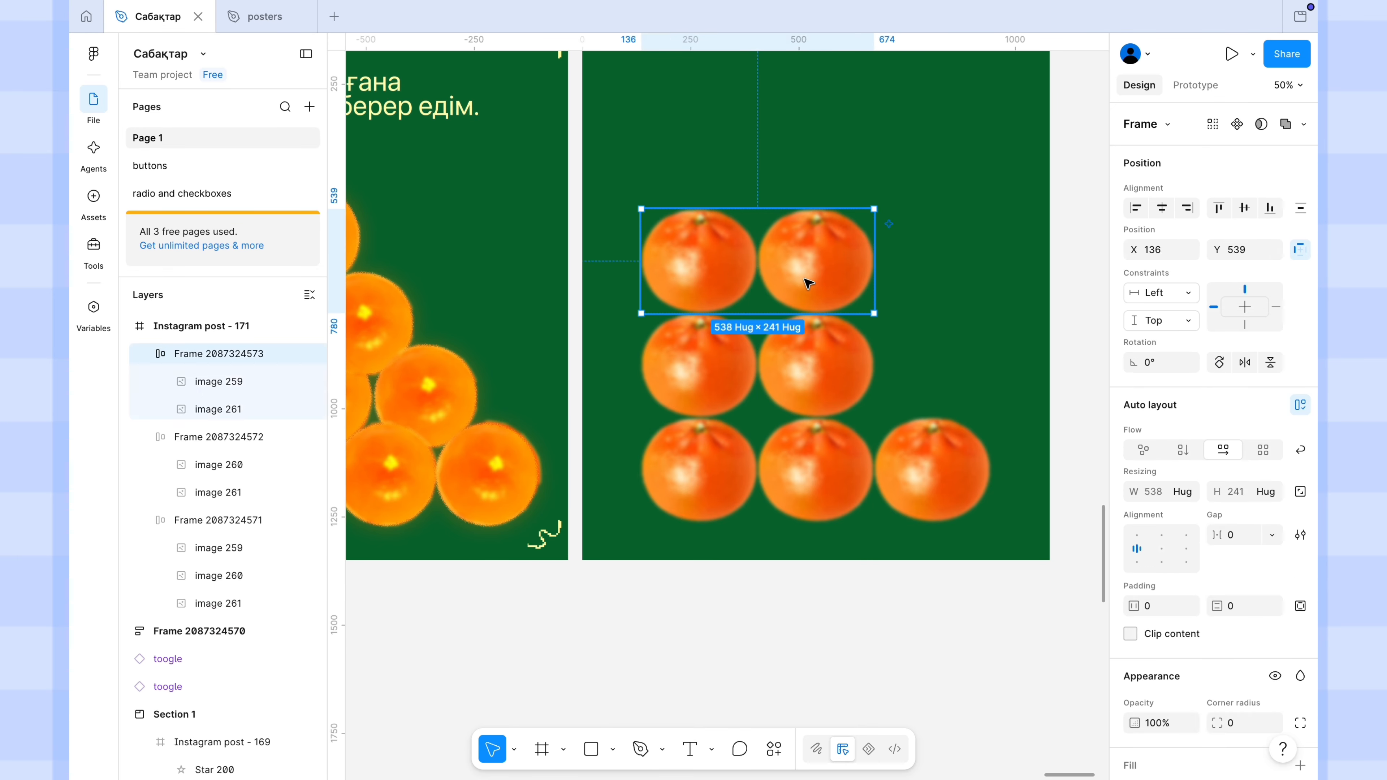
click(807, 282)
key(Delete)
Wrap the three rows of oranges in a vertical auto layout and centre them into a pyramid
click(726, 273)
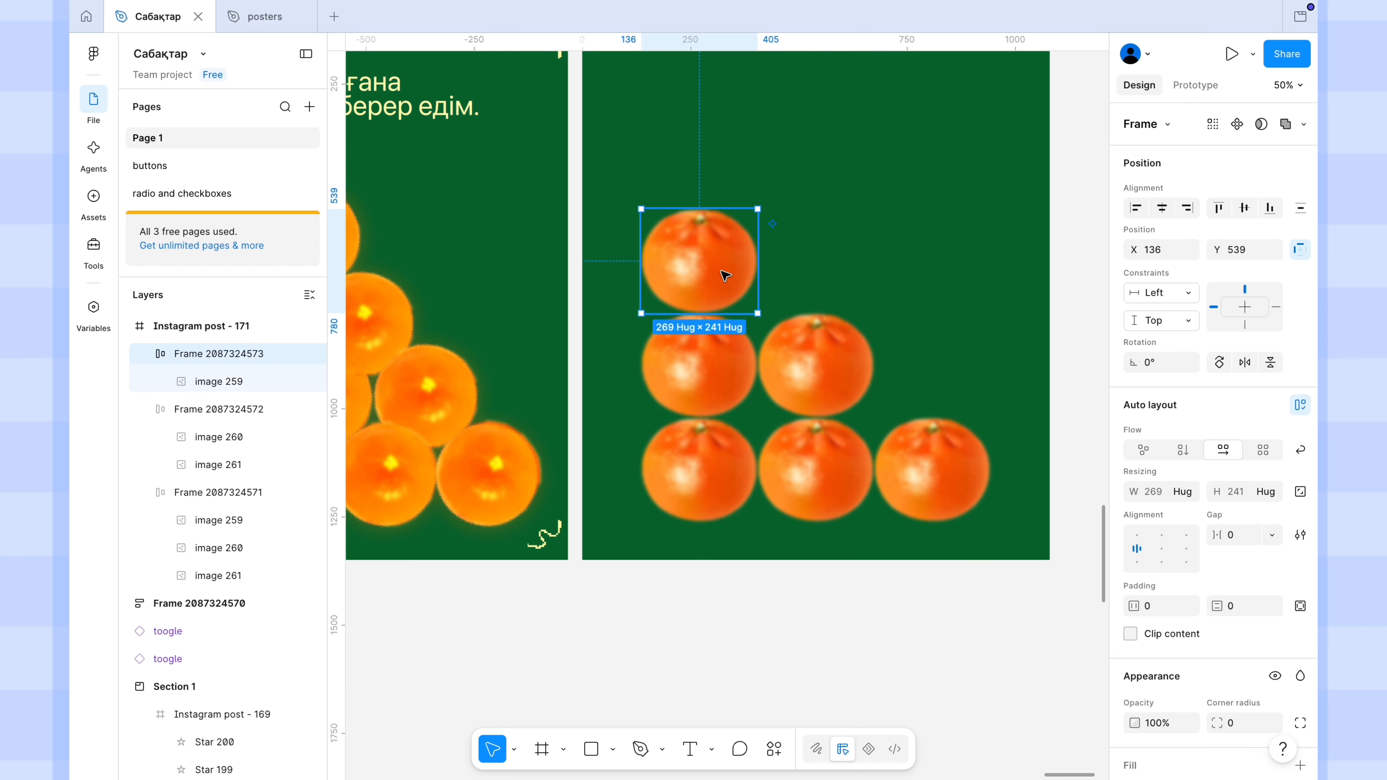
click(706, 366)
shift+click(225, 356)
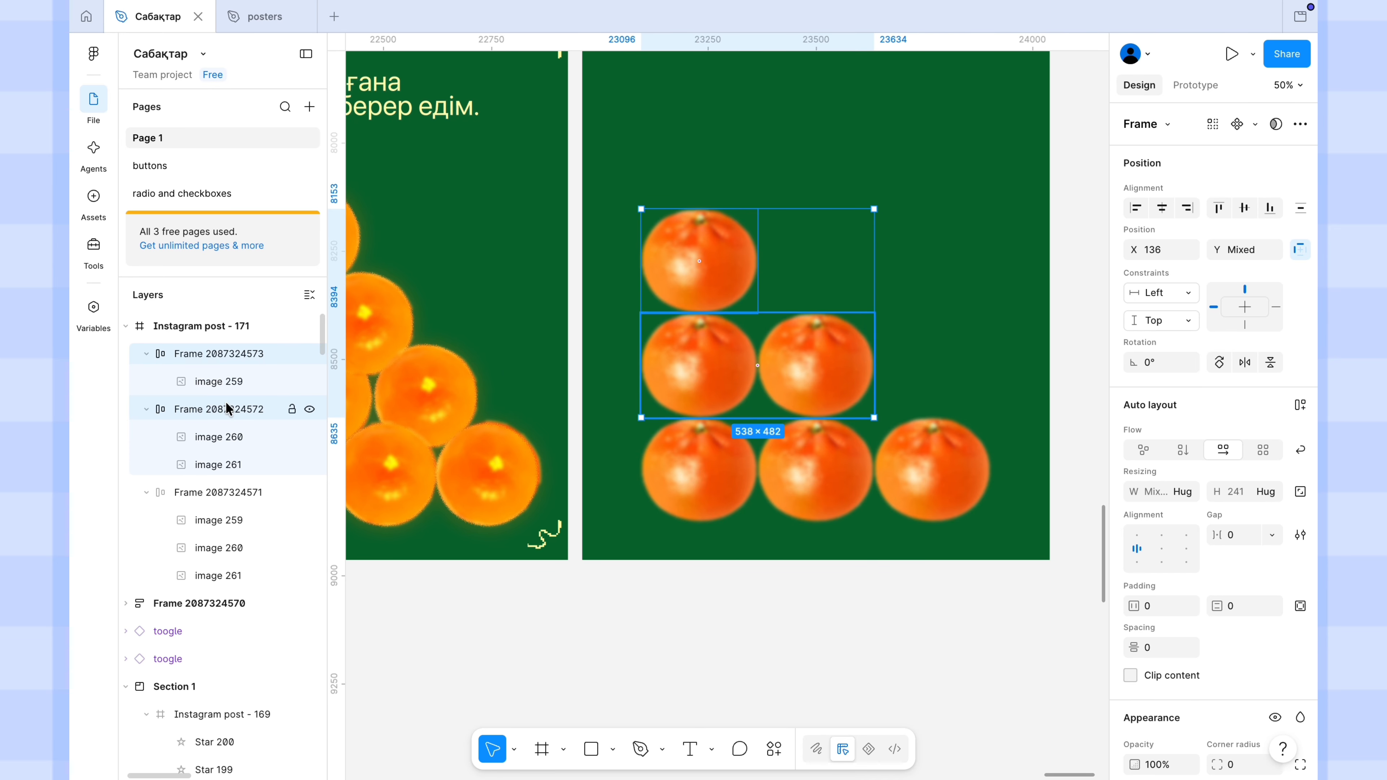
shift+click(222, 486)
shift+click(221, 487)
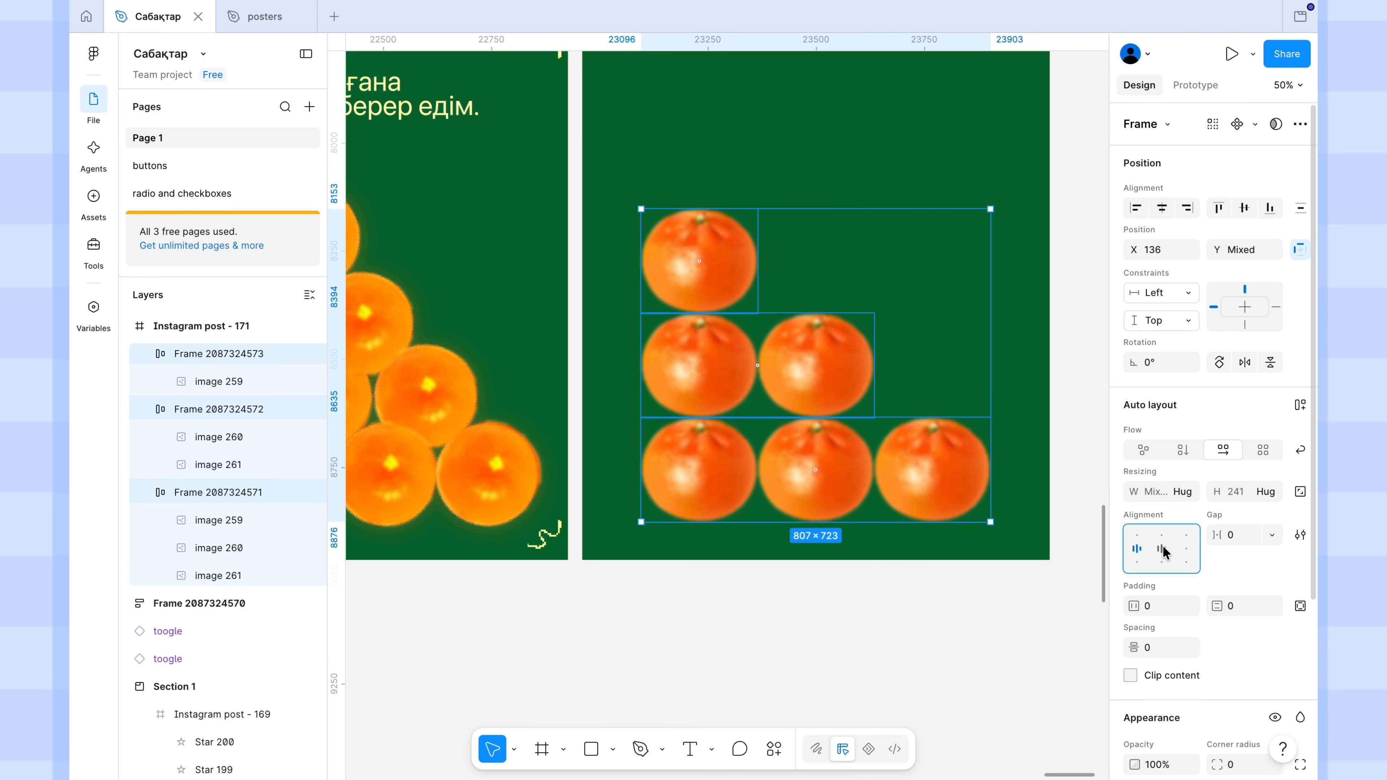
right_click(863, 441)
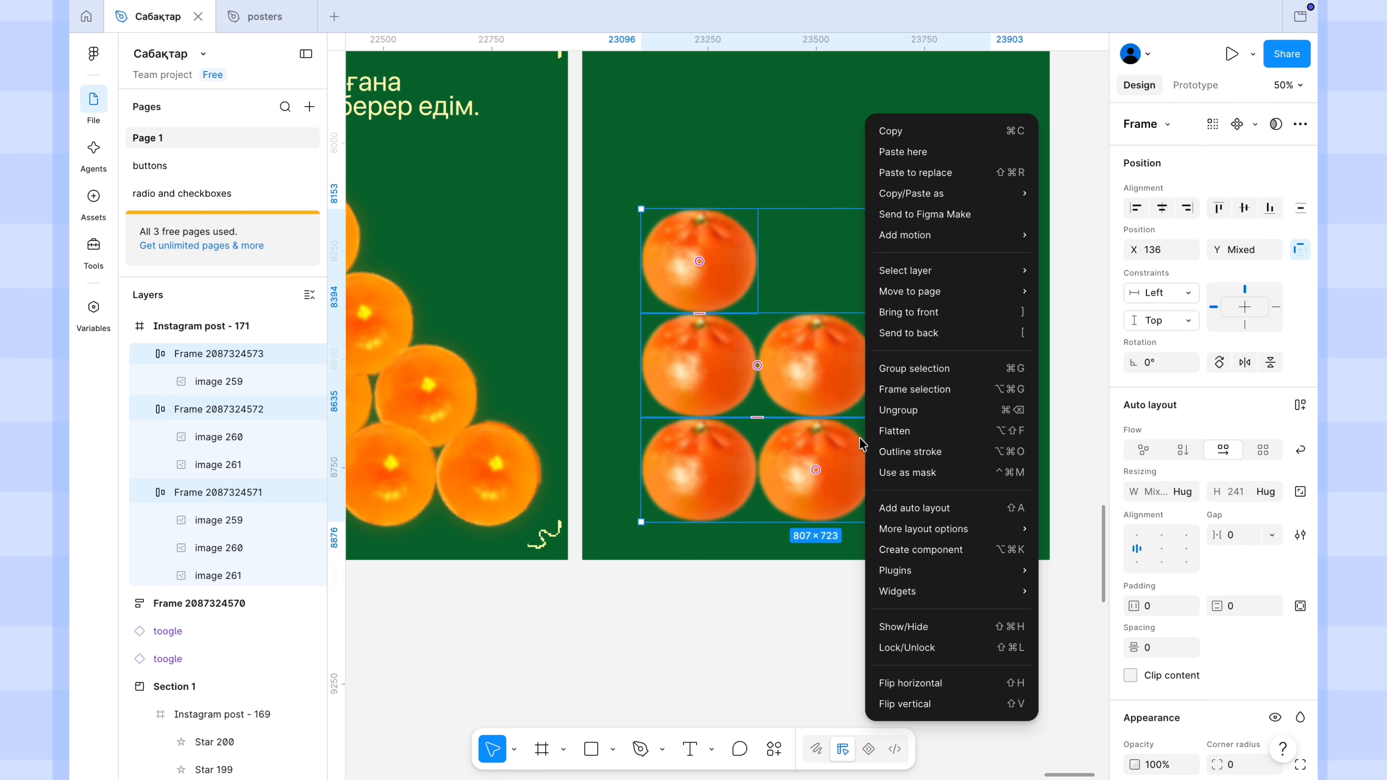
click(917, 419)
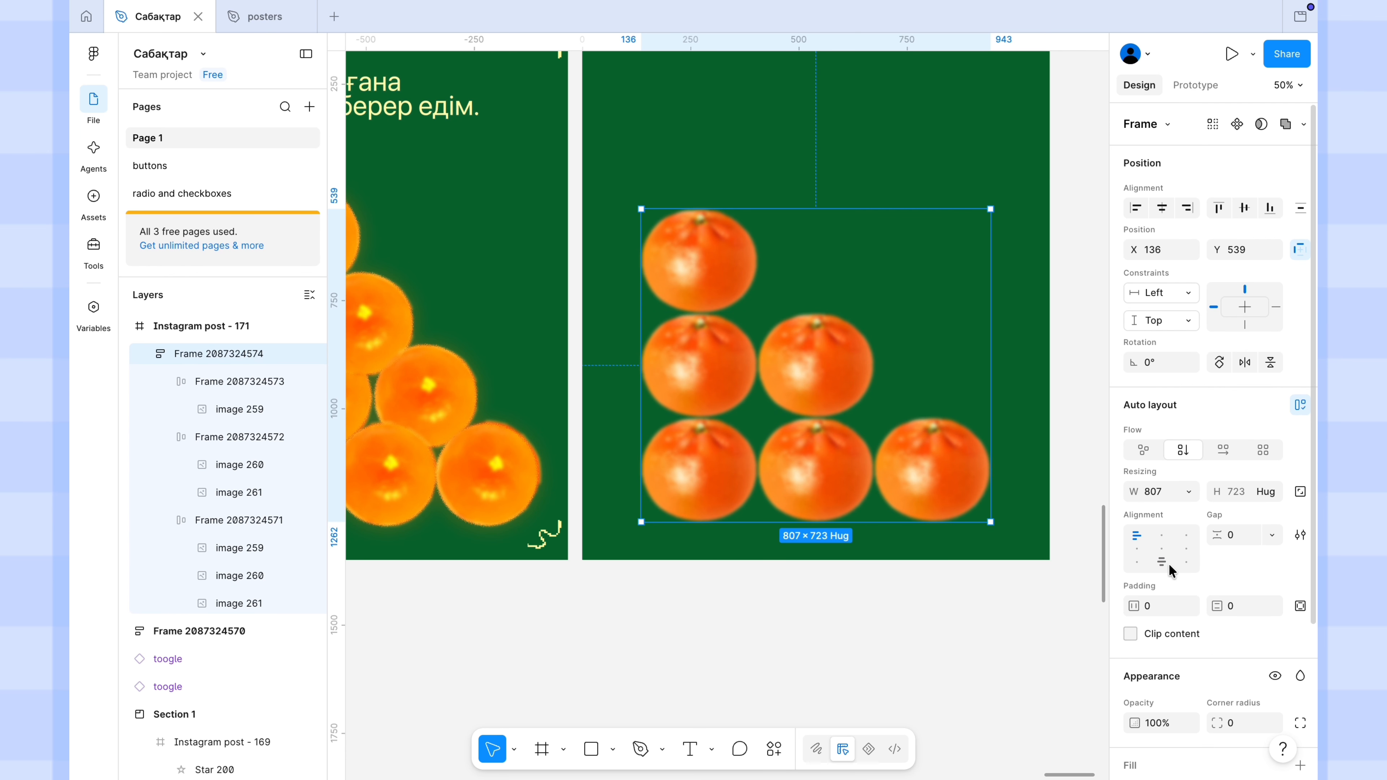
click(1163, 547)
click(894, 594)
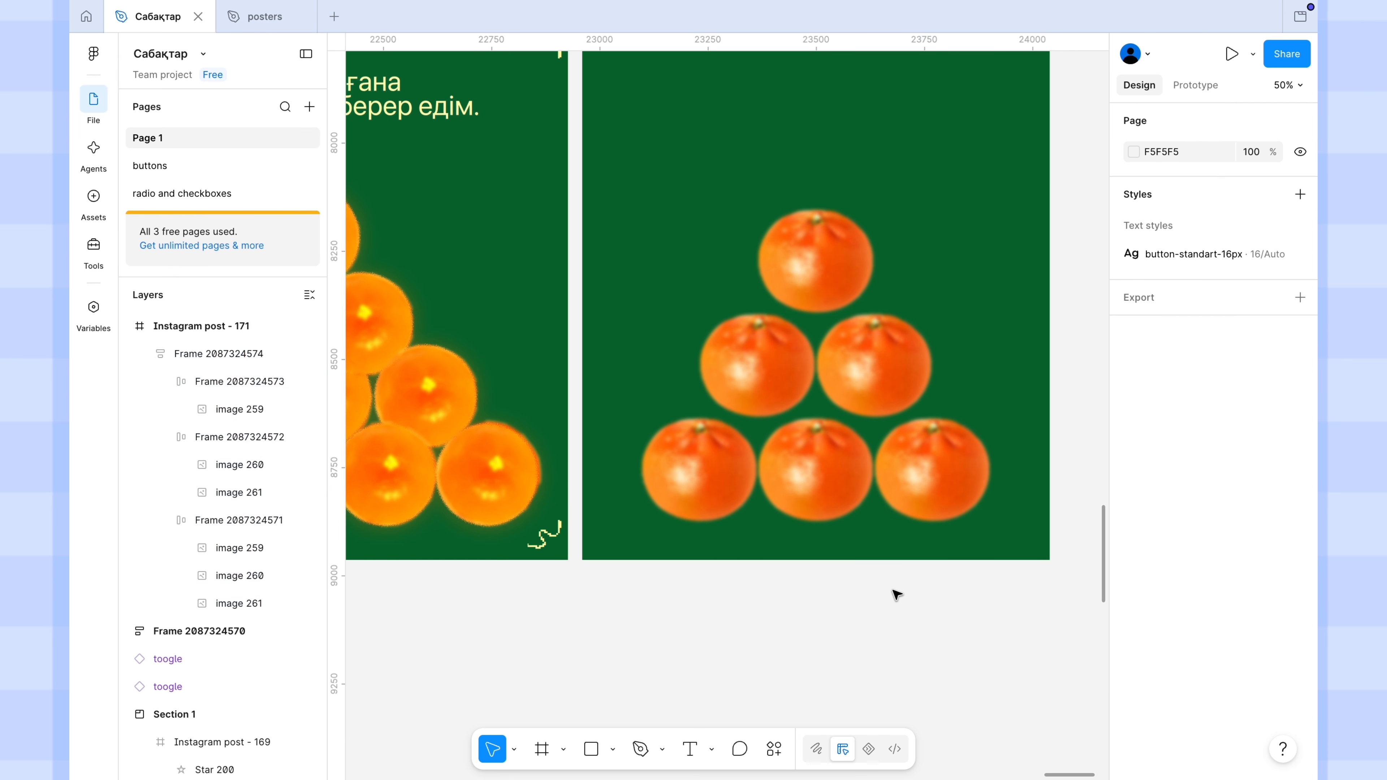
Add the two-line text "саған ғана бәрін ашып берер едім" above the oranges in SF Pro Rounded Regular, size 96
scroll(897, 594, up, 3)
scroll(897, 595, right, 1)
scroll(897, 594, down, 2)
scroll(897, 596, up, 2)
scroll(897, 595, left, 2)
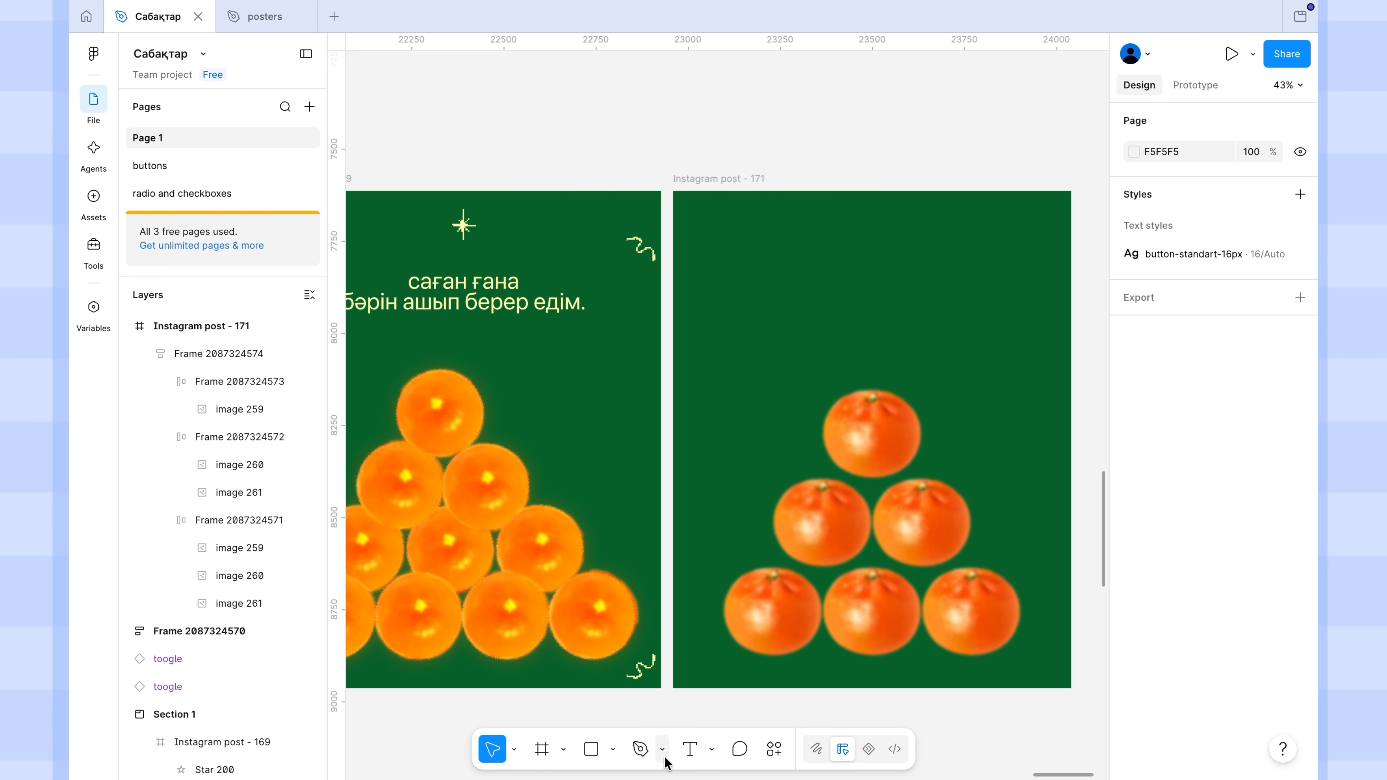
click(690, 748)
click(800, 290)
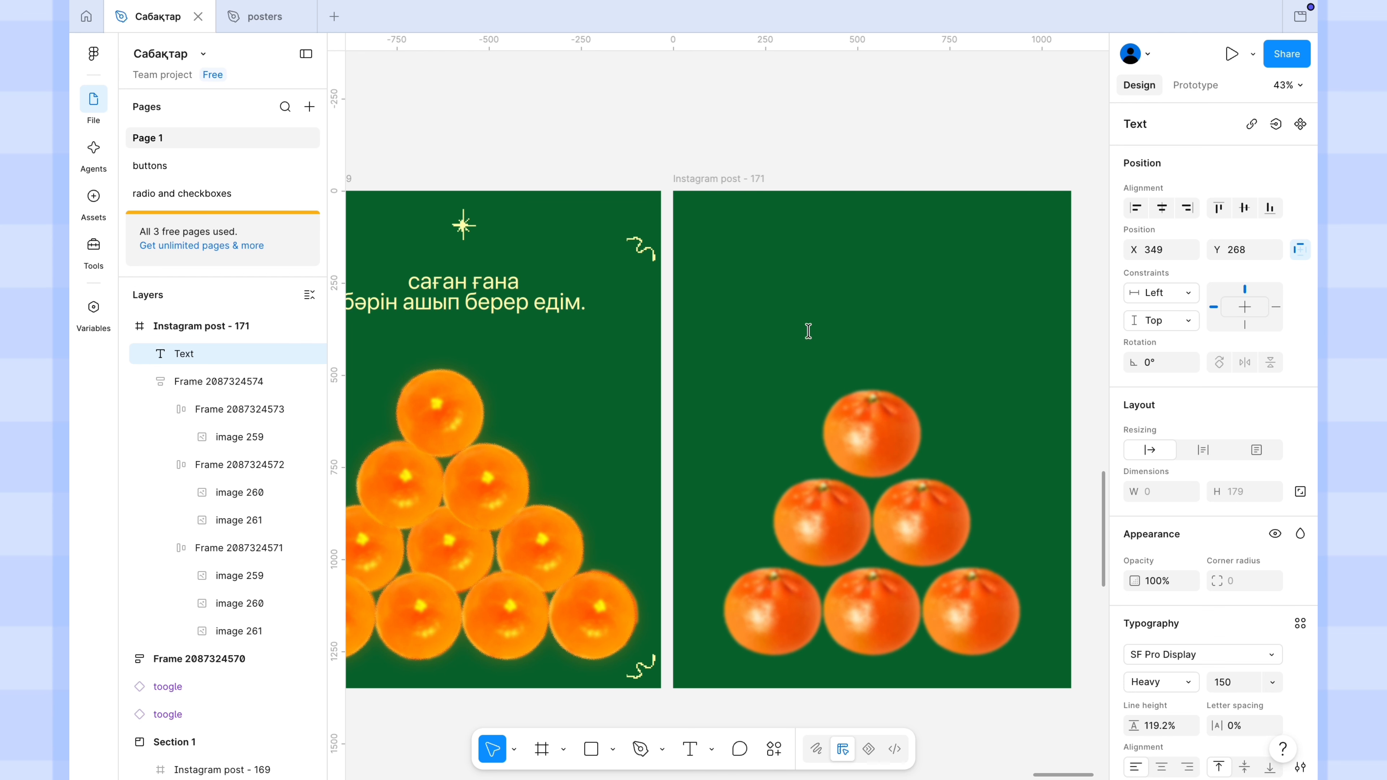
click(1045, 13)
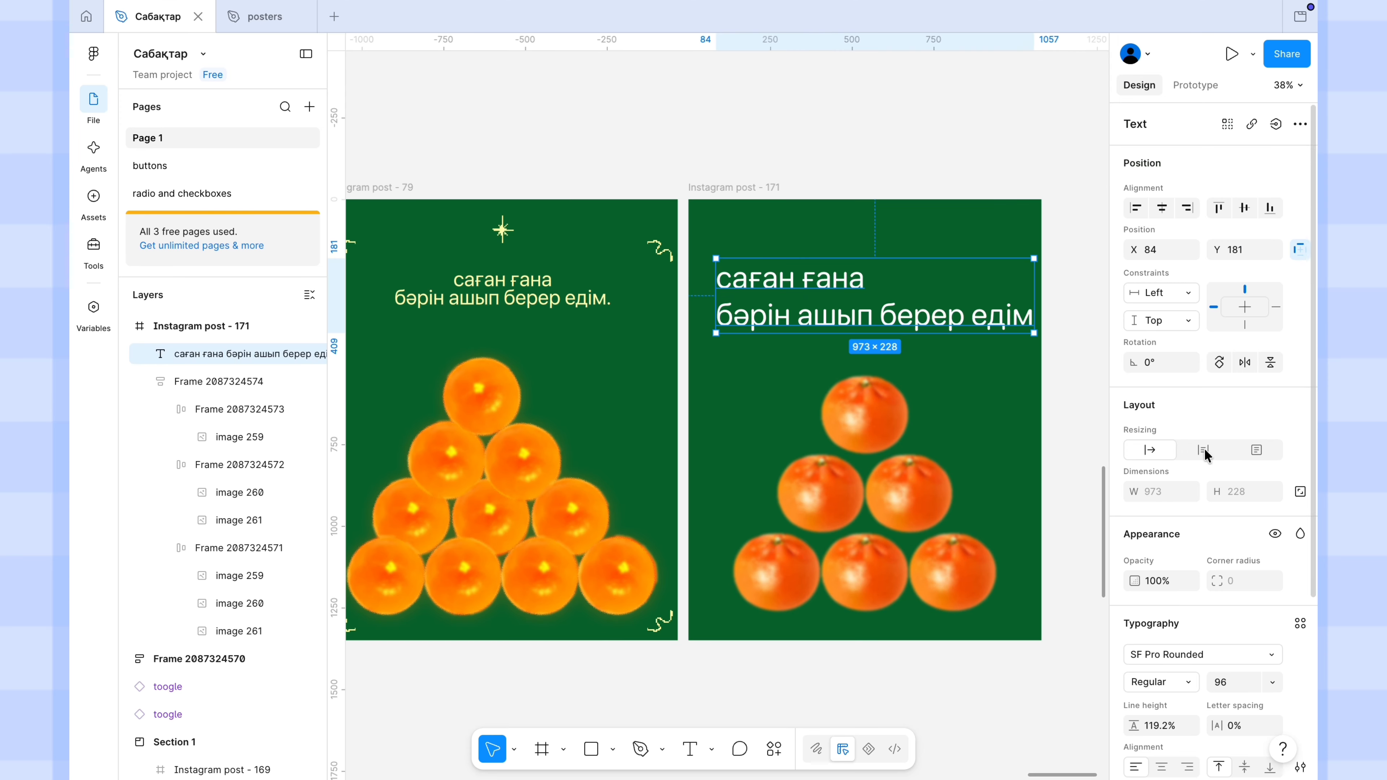
Centre-align the two-line text and add a full stop at the end of the second line
scroll(1206, 456, down, 3)
click(1162, 619)
double_click(1024, 318)
click(1024, 318)
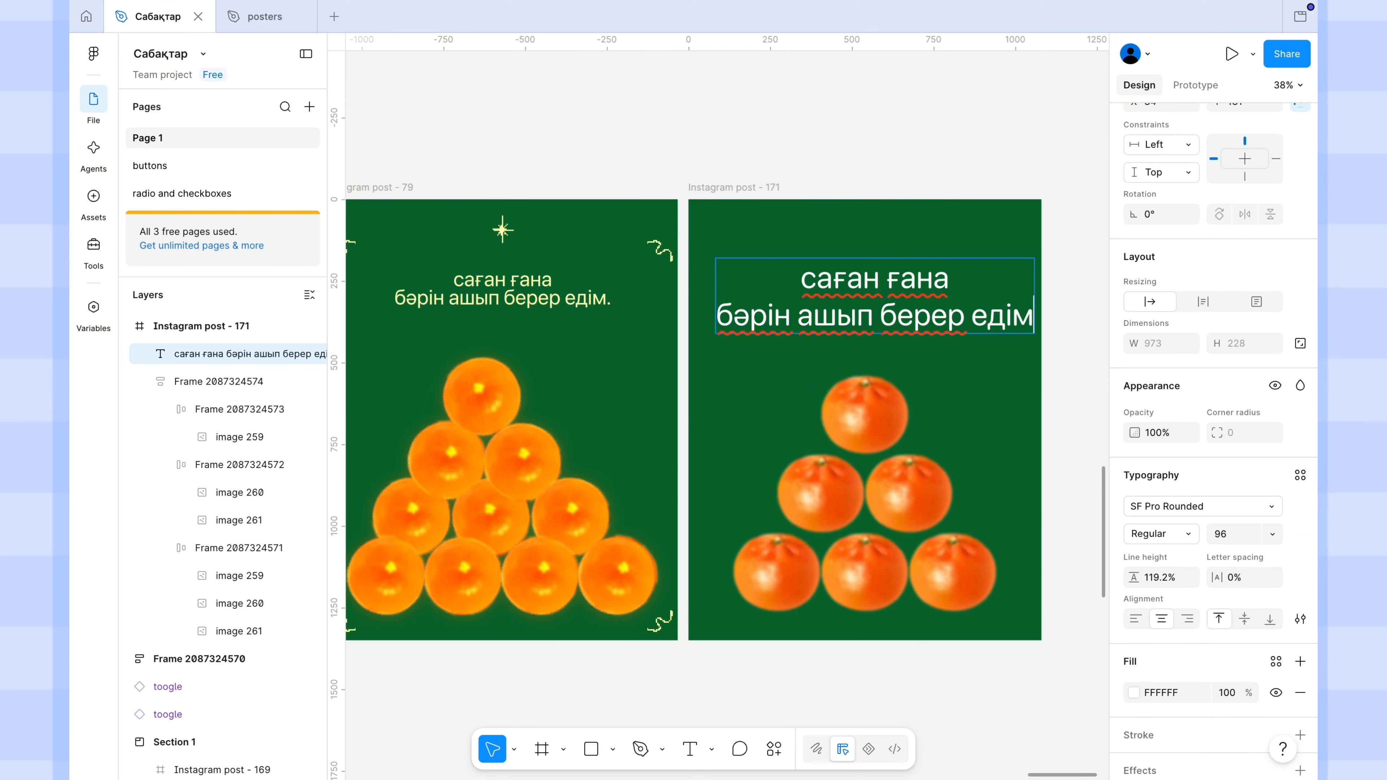
text(.)
key(Escape)
Set the text's font size to 64 and its line height to 92%
click(1272, 446)
click(1258, 407)
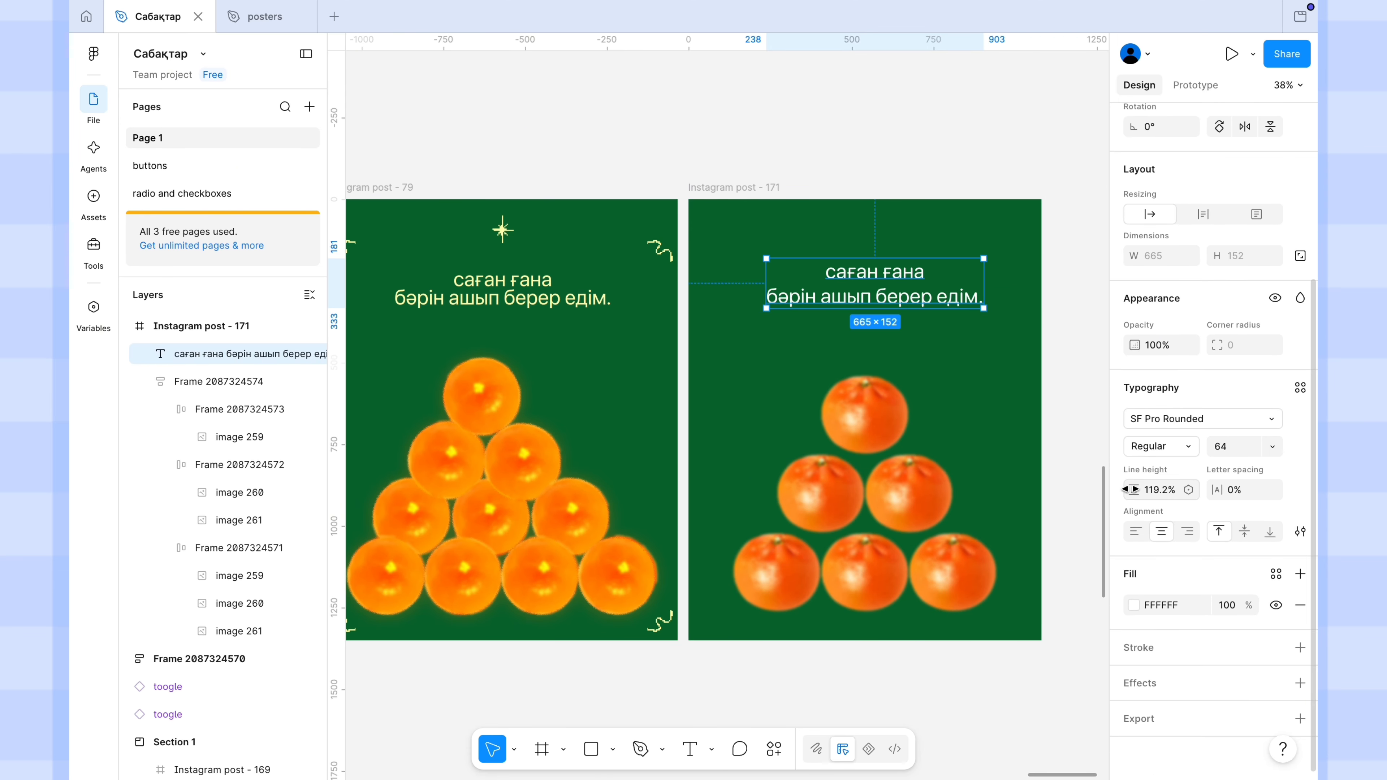
drag(1127, 488, 1083, 486)
Fill the text with pale yellow FFFEB1 sampled from the reference poster
click(1133, 605)
click(925, 594)
scroll(572, 306, up, 5)
click(586, 374)
scroll(587, 377, down, 5)
scroll(744, 389, up, 1)
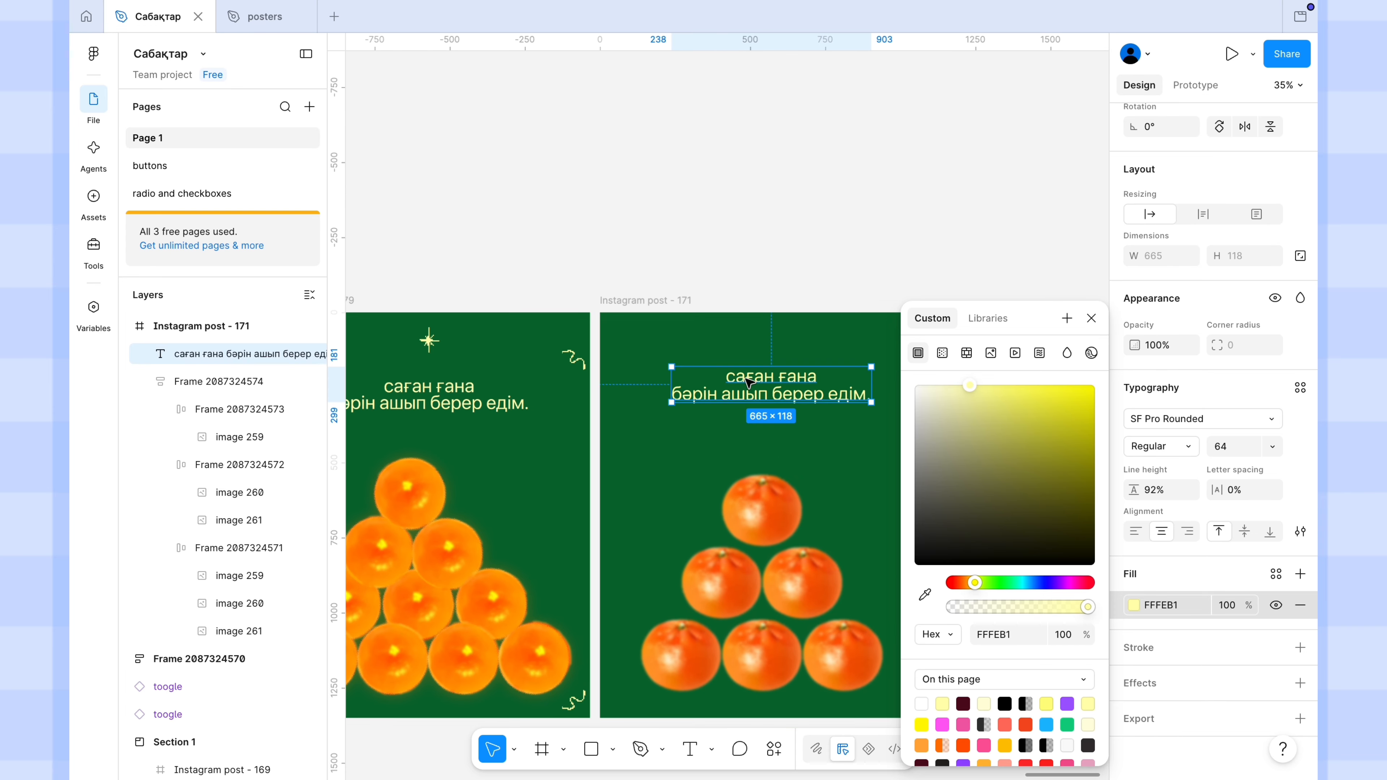
Move the text down to Y 204 and centre it horizontally in the poster
mouse_move(764, 389)
mouse_down()
mouse_move(764, 401)
mouse_move(760, 390)
mouse_up()
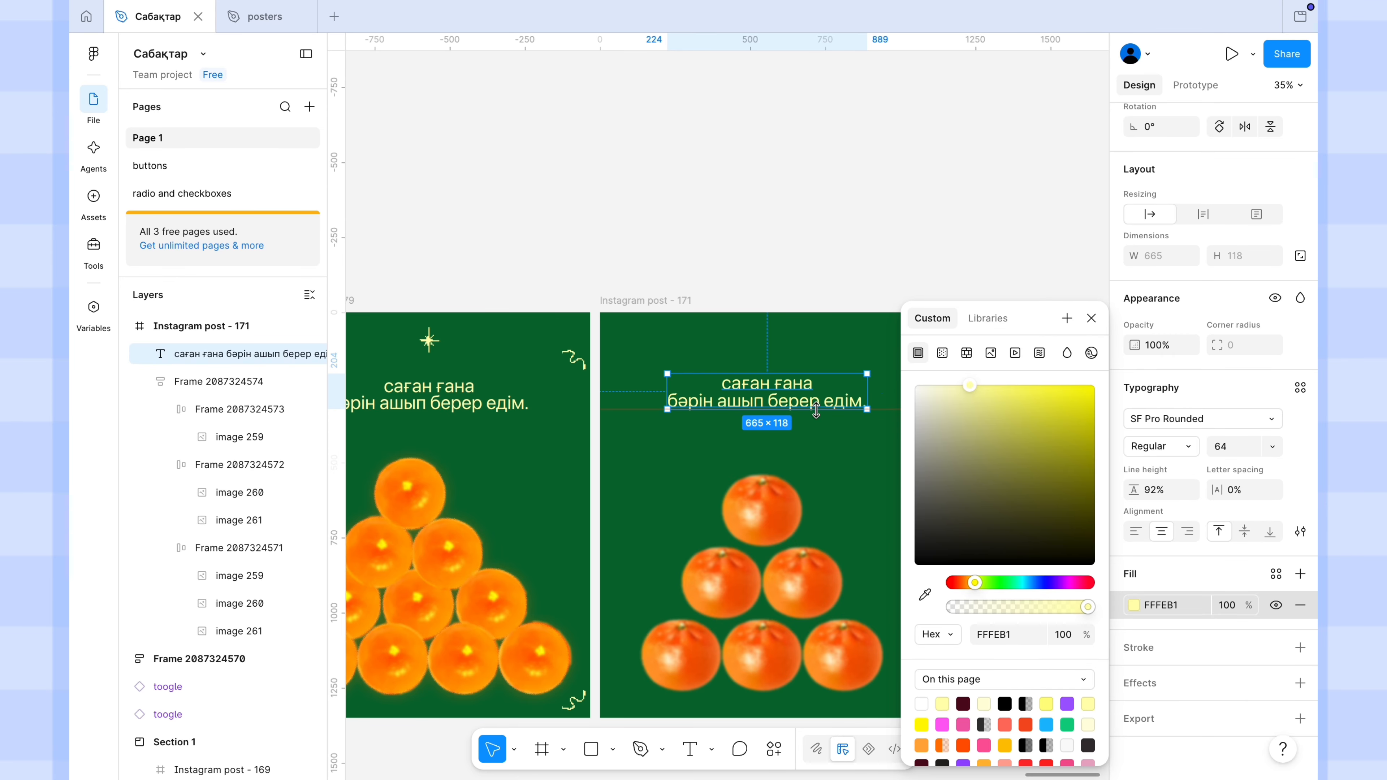
scroll(1175, 148, up, 4)
click(1161, 214)
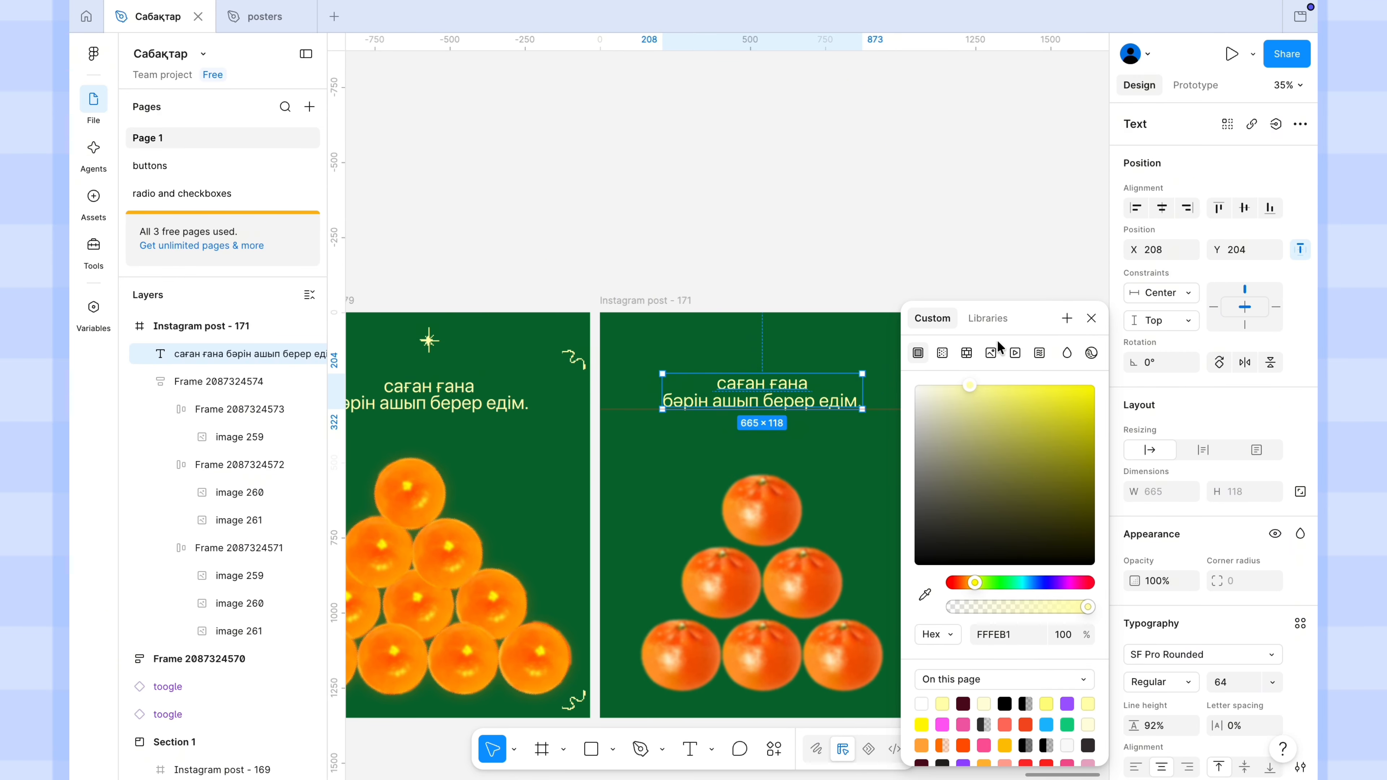
click(1090, 318)
key(Escape)
Tighten the gap between the orange rows to -51 and move the pyramid down to Y 620
click(774, 627)
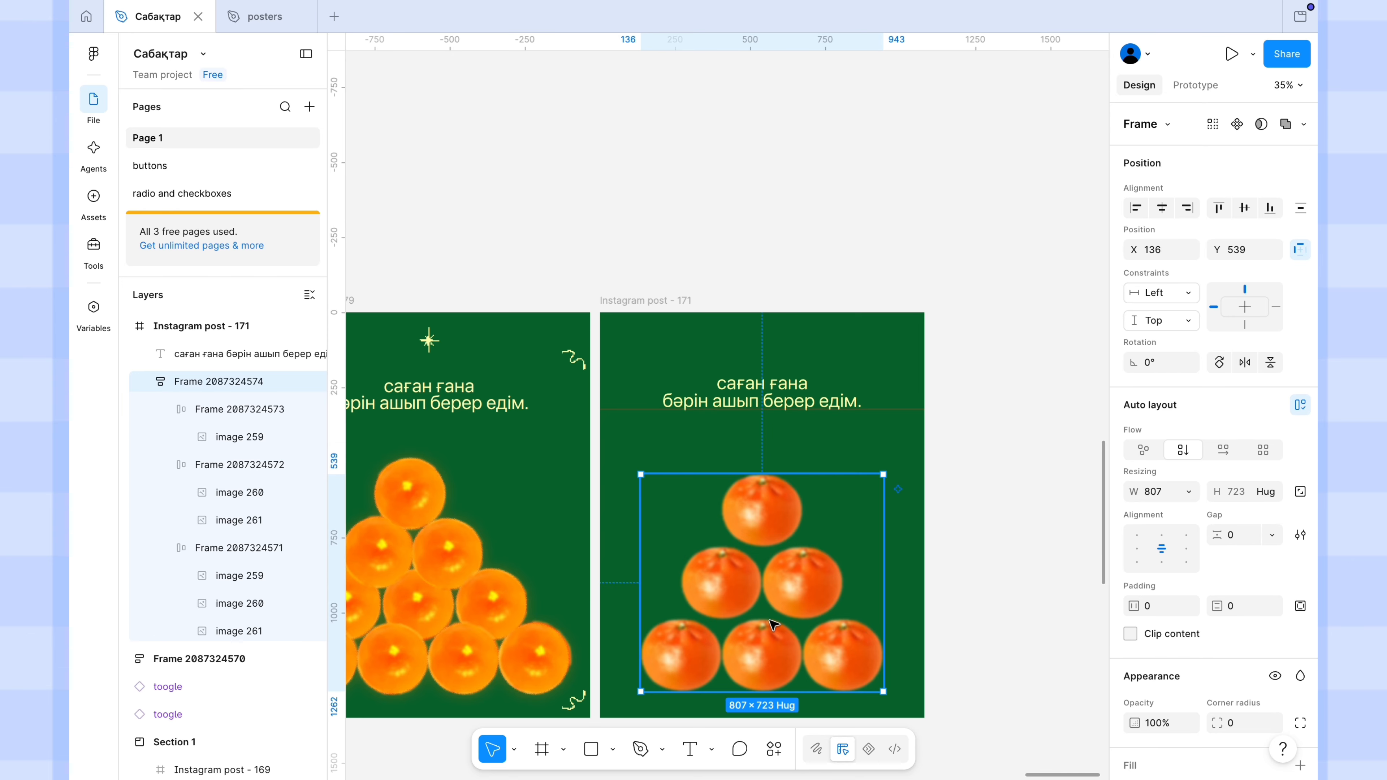
drag(765, 545, 765, 538)
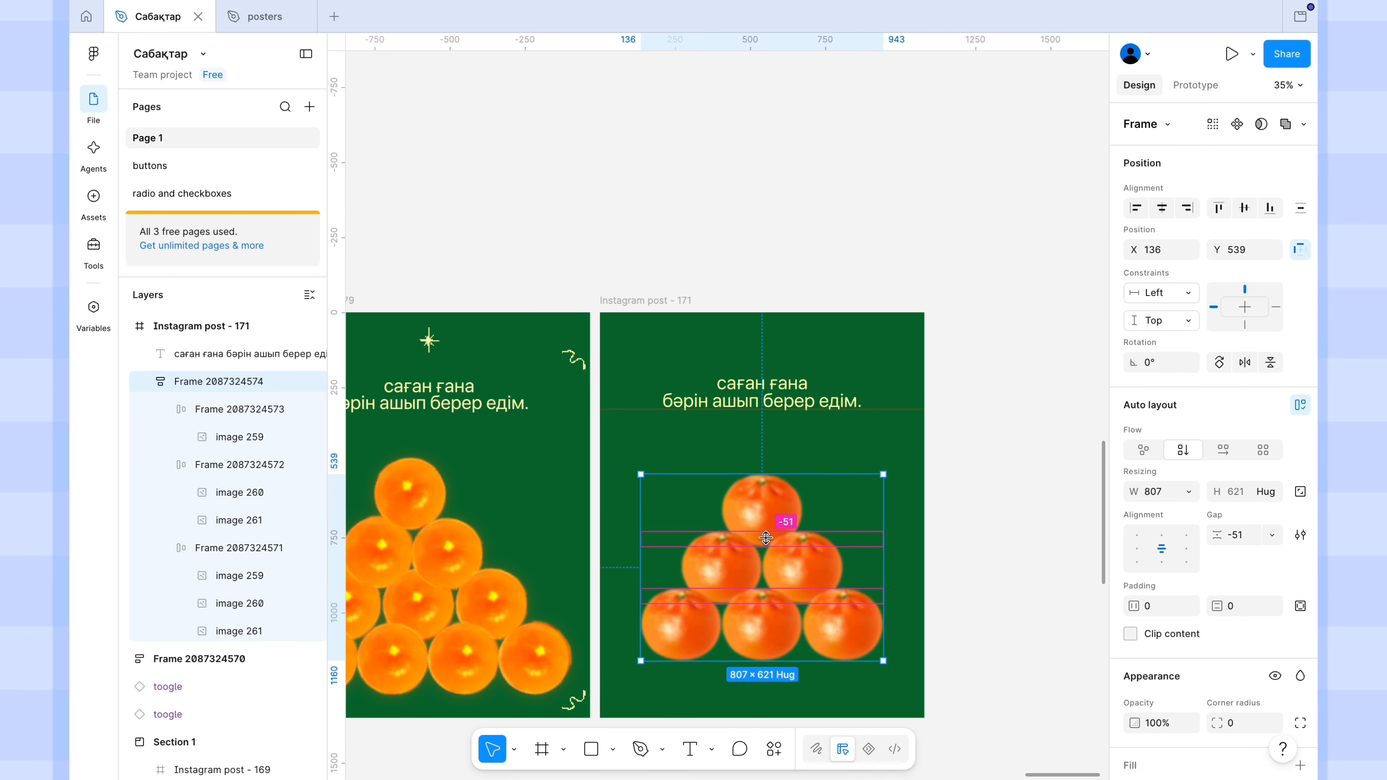
click(959, 533)
click(757, 566)
drag(782, 572, 782, 596)
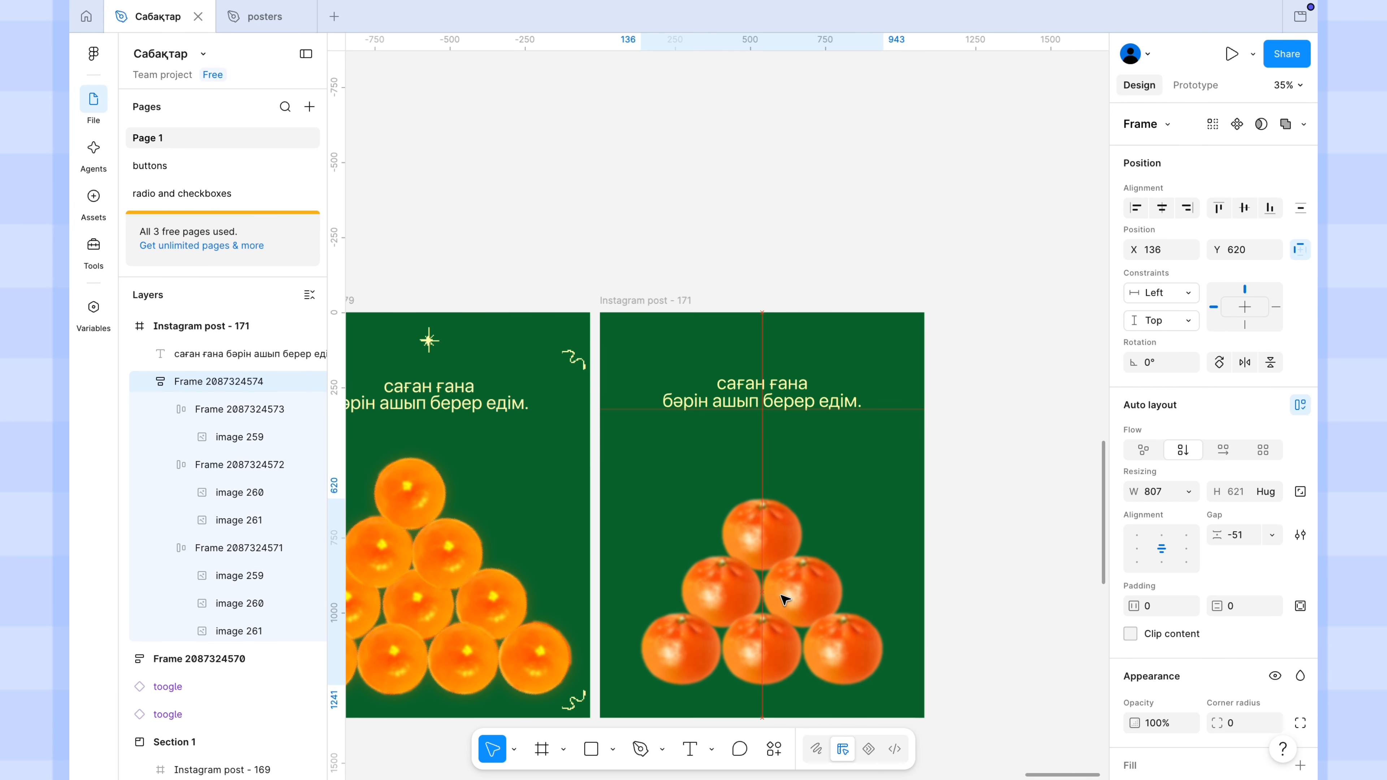
Draw a star about 67 by 66 above the new poster with a count of 4 and a ratio of 20.4%
click(612, 750)
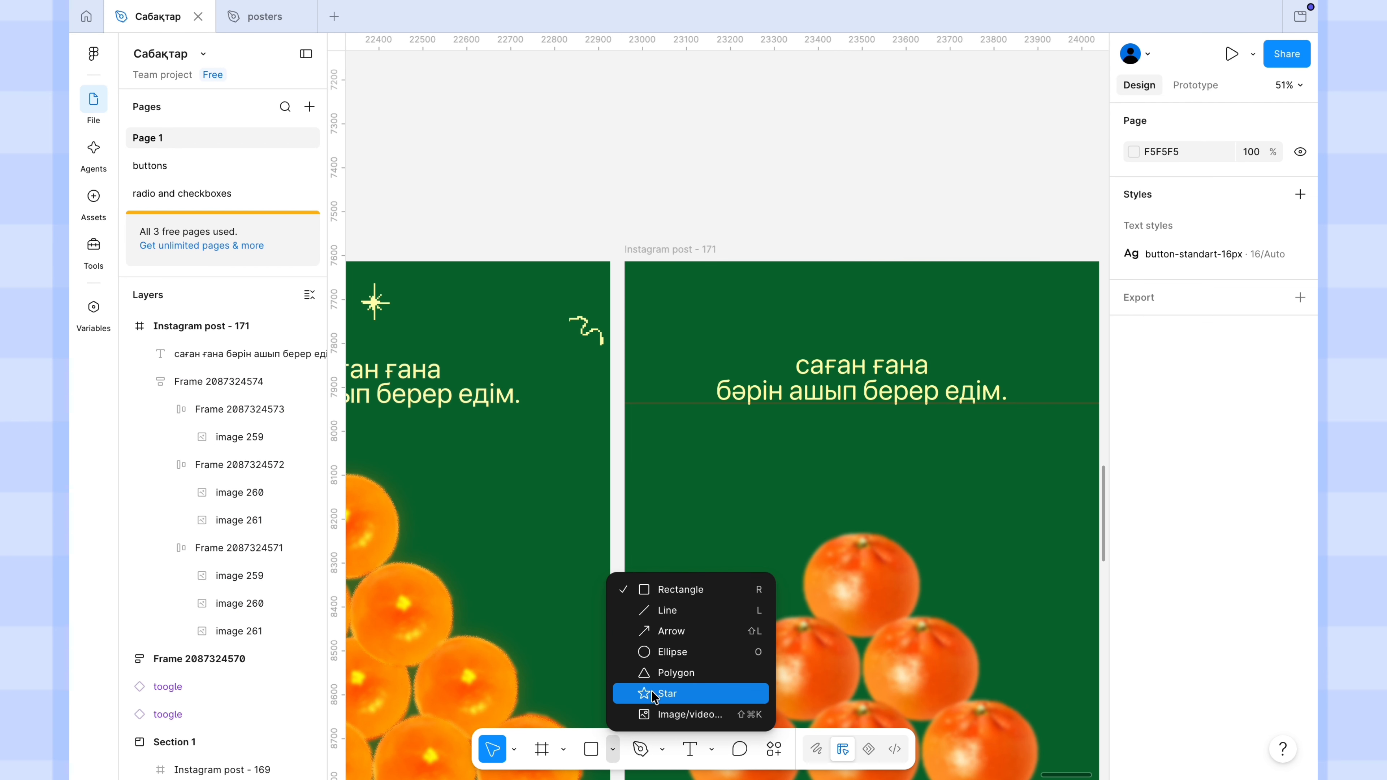
click(654, 695)
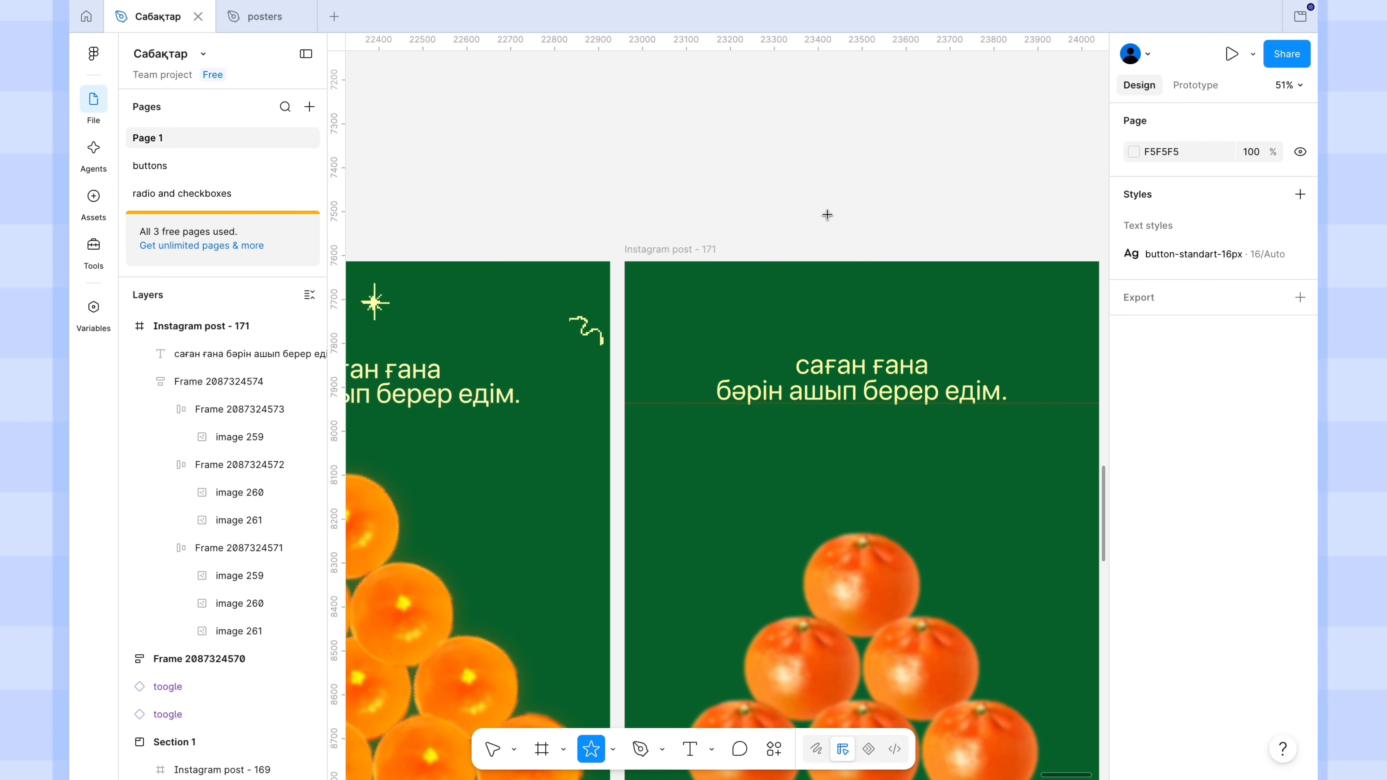
scroll(827, 215, up, 10)
drag(724, 171, 857, 302)
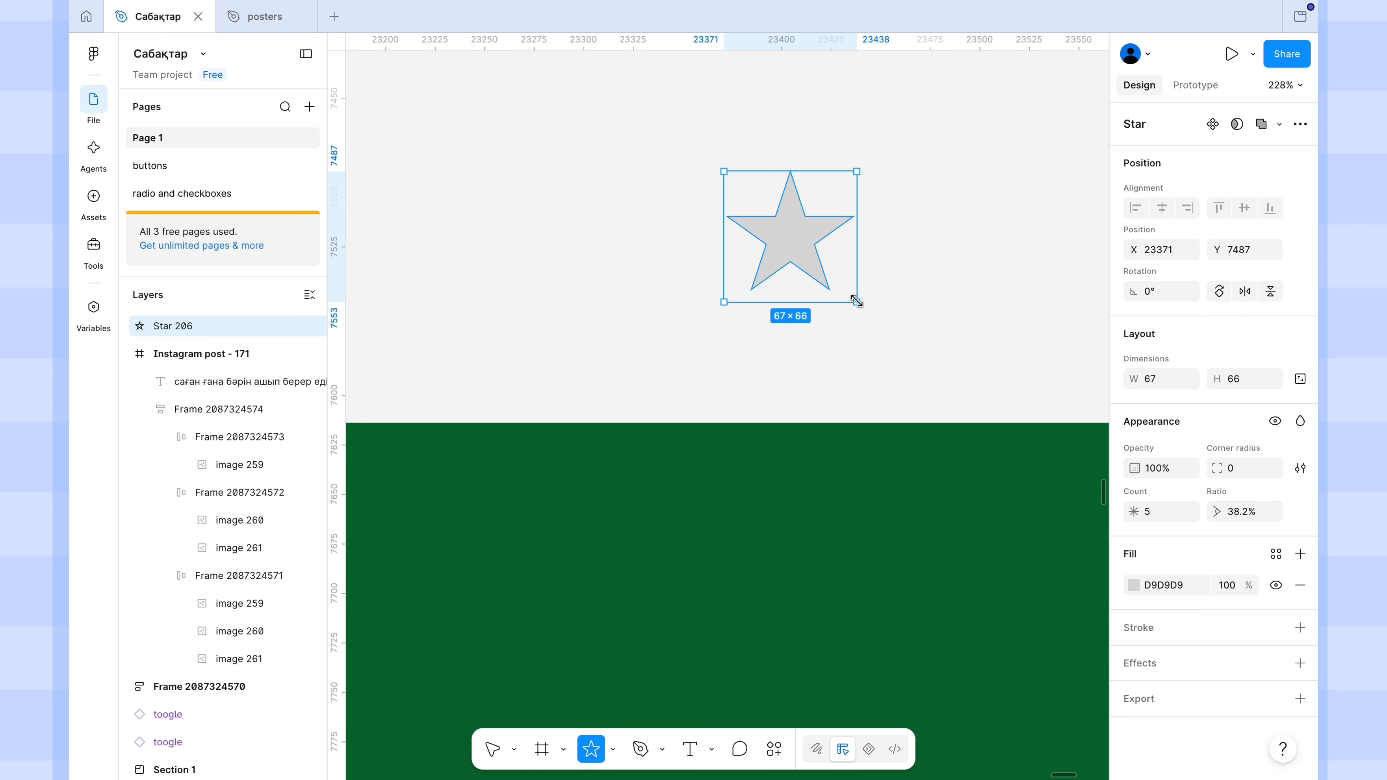
drag(1137, 511, 1129, 511)
drag(1214, 511, 1065, 503)
Duplicate the star as a smaller, rotated copy over the original's centre and combine both stars with Union
key(ctrl+d)
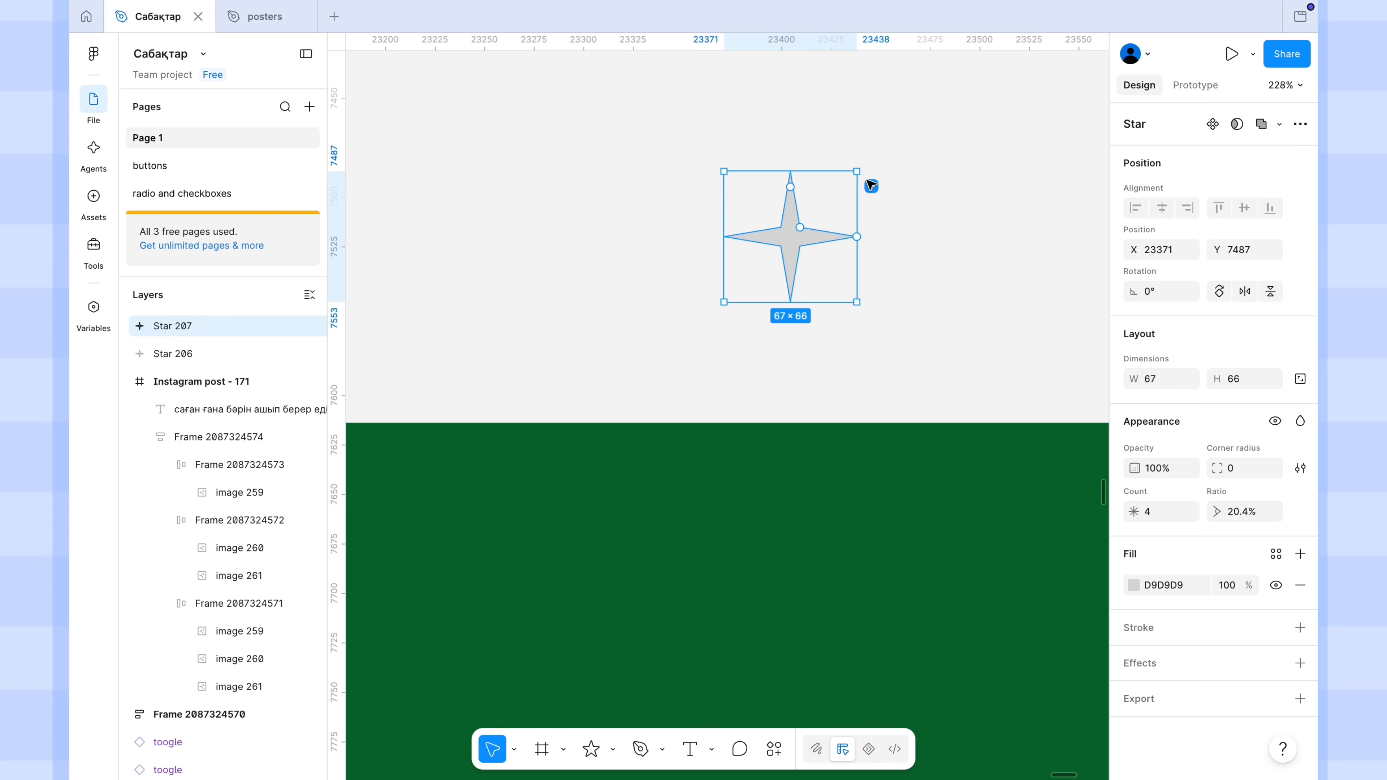
drag(869, 186, 787, 244)
key(Escape)
drag(704, 164, 903, 300)
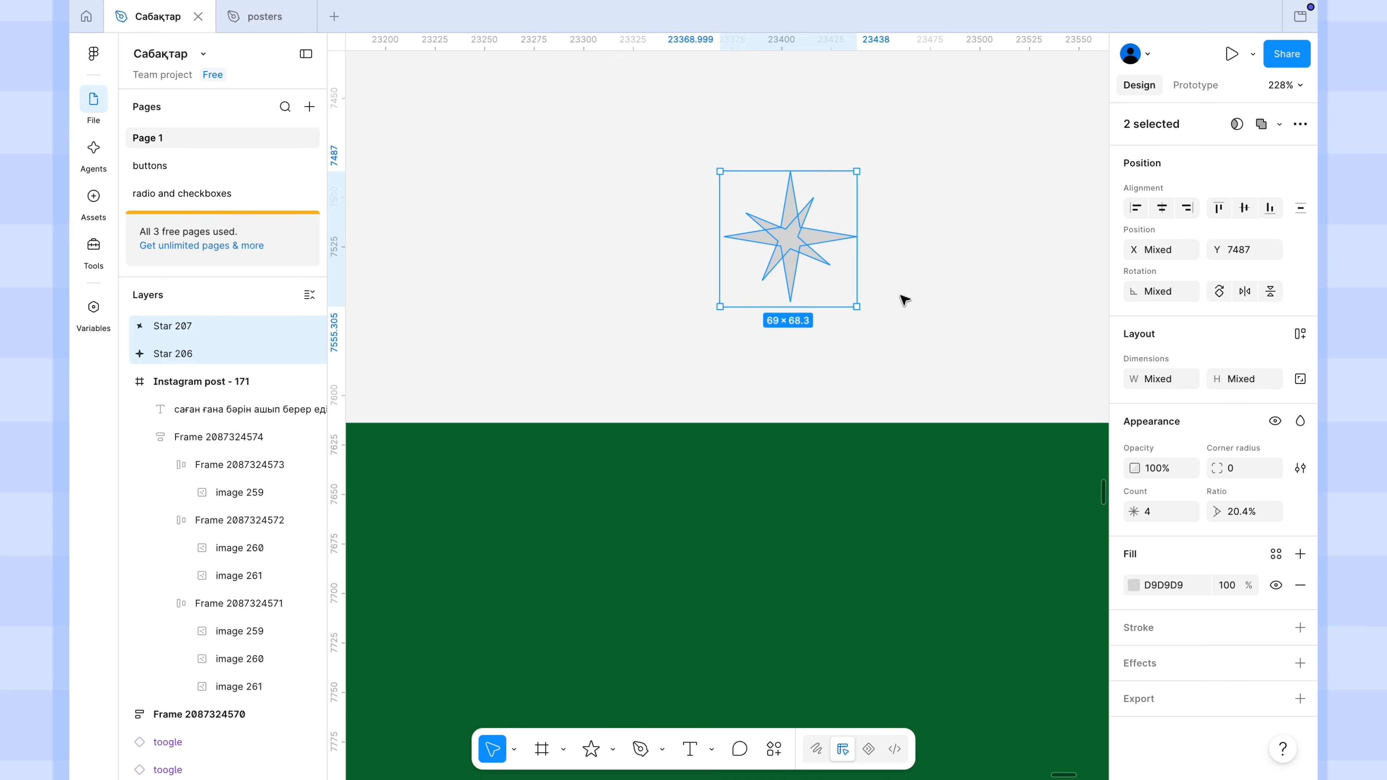
click(1262, 125)
Place the combined star above the poster's text and fill it with FFFEB1 sampled from the lettering
scroll(842, 410, down, 5)
scroll(841, 410, down, 2)
scroll(841, 410, right, 2)
drag(706, 213, 782, 358)
click(1133, 656)
click(924, 595)
scroll(786, 486, up, 5)
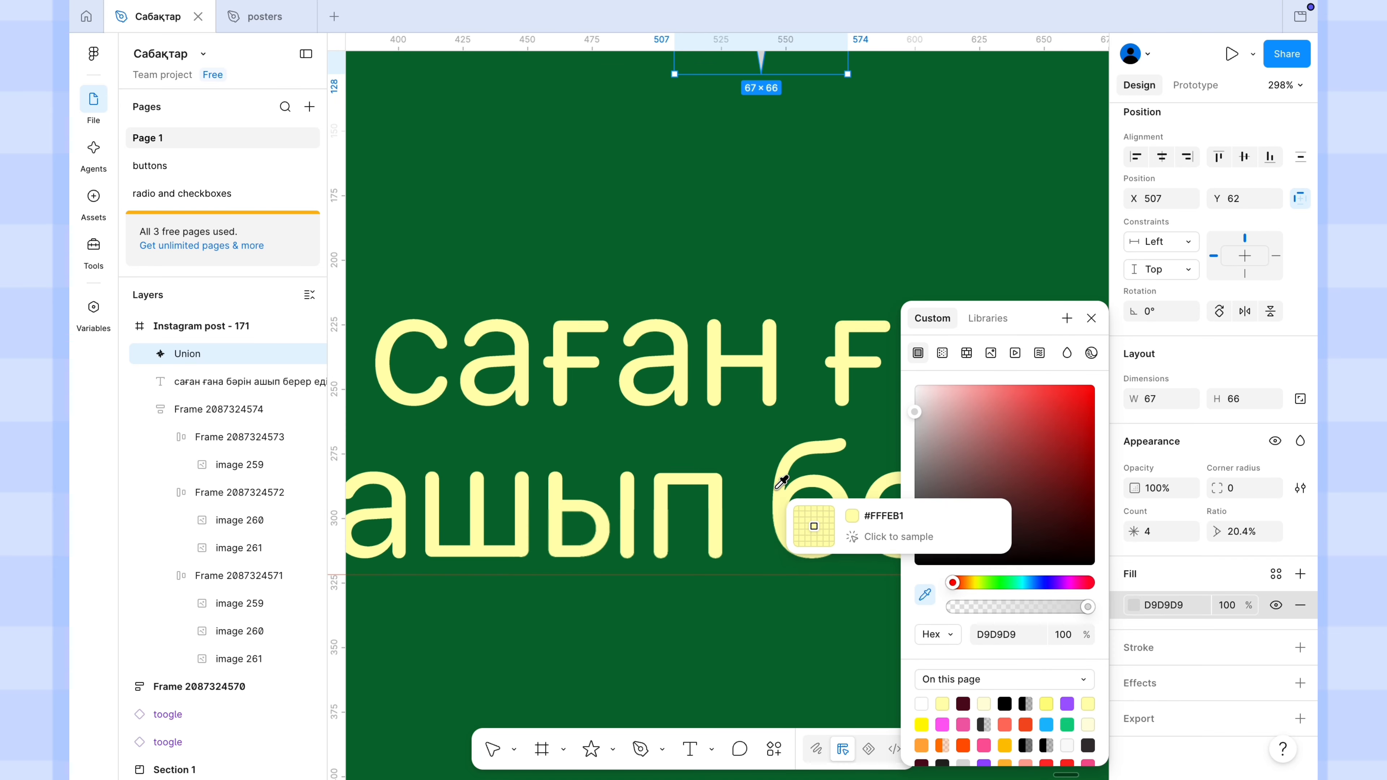
click(781, 502)
scroll(780, 497, down, 5)
Enlarge the combined star to about 83 by 82 and centre it horizontally above the text at X 498
drag(777, 410, 795, 428)
scroll(776, 410, down, 2)
scroll(777, 414, up, 2)
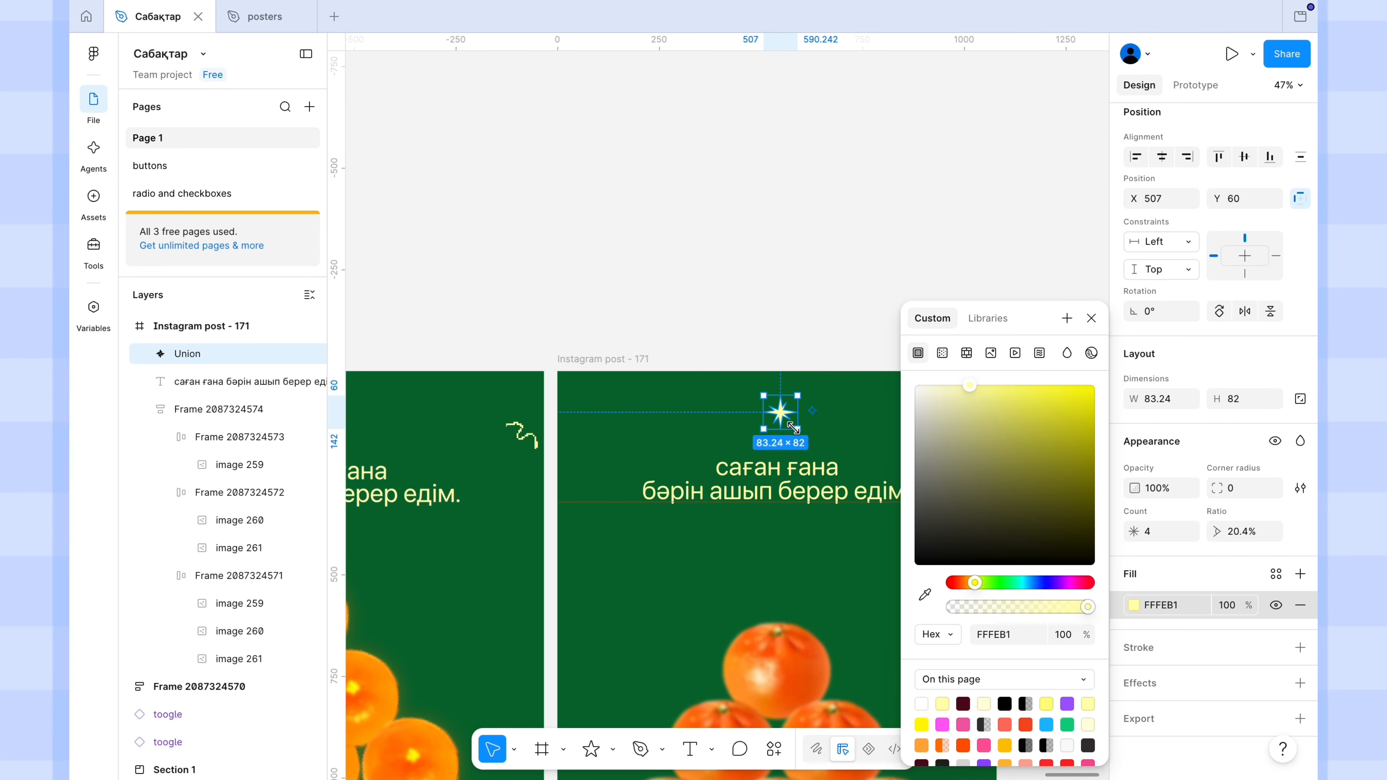
click(924, 594)
scroll(795, 484, up, 5)
click(790, 491)
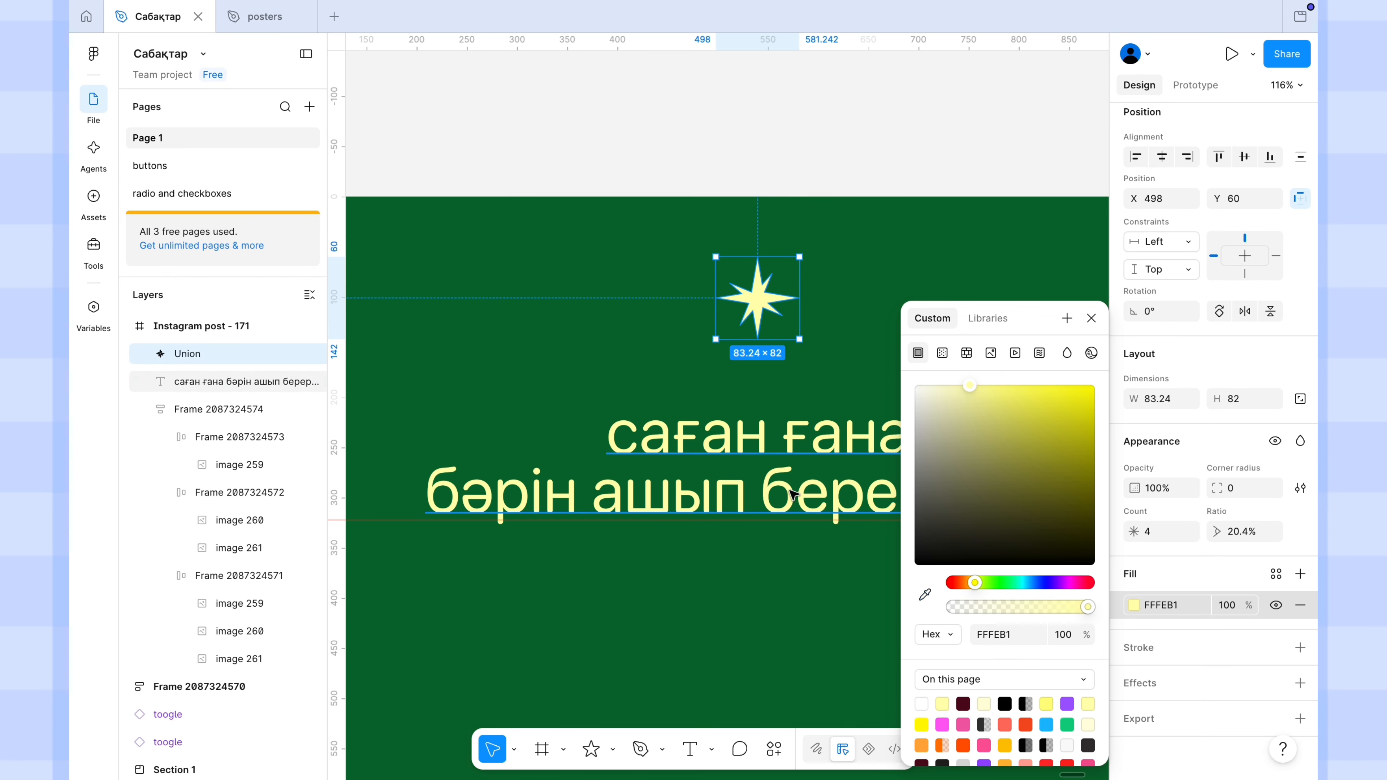
scroll(791, 492, down, 5)
click(805, 341)
Stretch the larger star inside the union to 83 by 94 and slim its points to a ratio of 11%
scroll(805, 341, down, 3)
scroll(805, 341, up, 2)
click(784, 404)
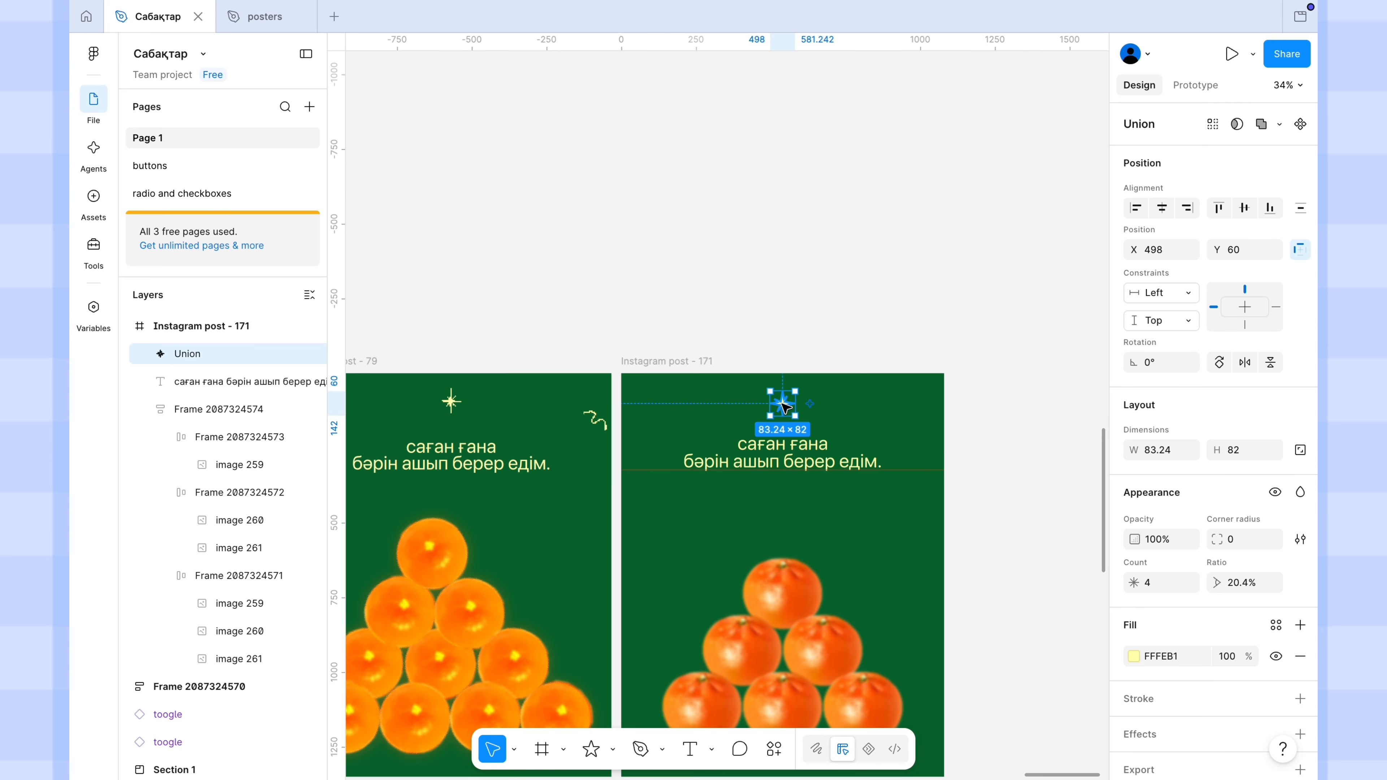
scroll(789, 437, up, 10)
double_click(789, 447)
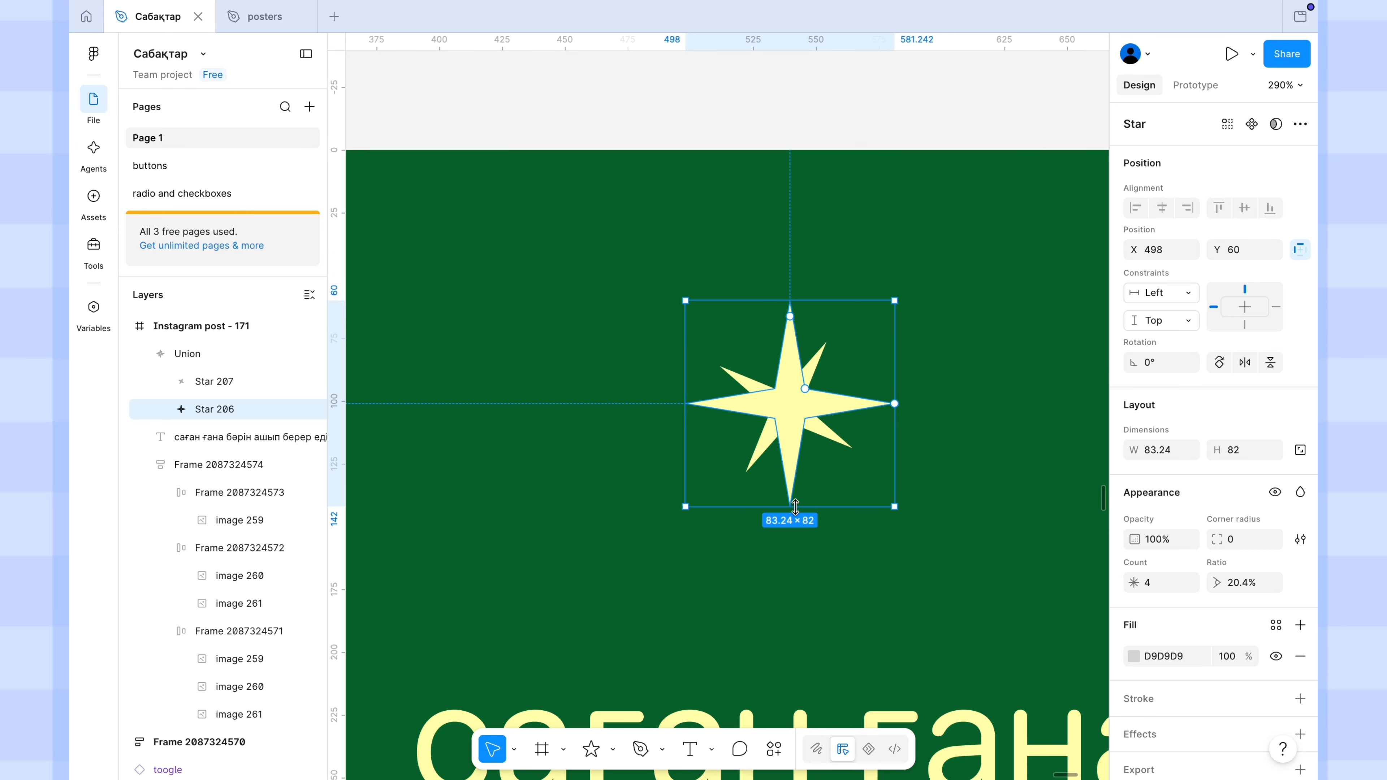
drag(792, 506, 792, 536)
drag(792, 424, 798, 402)
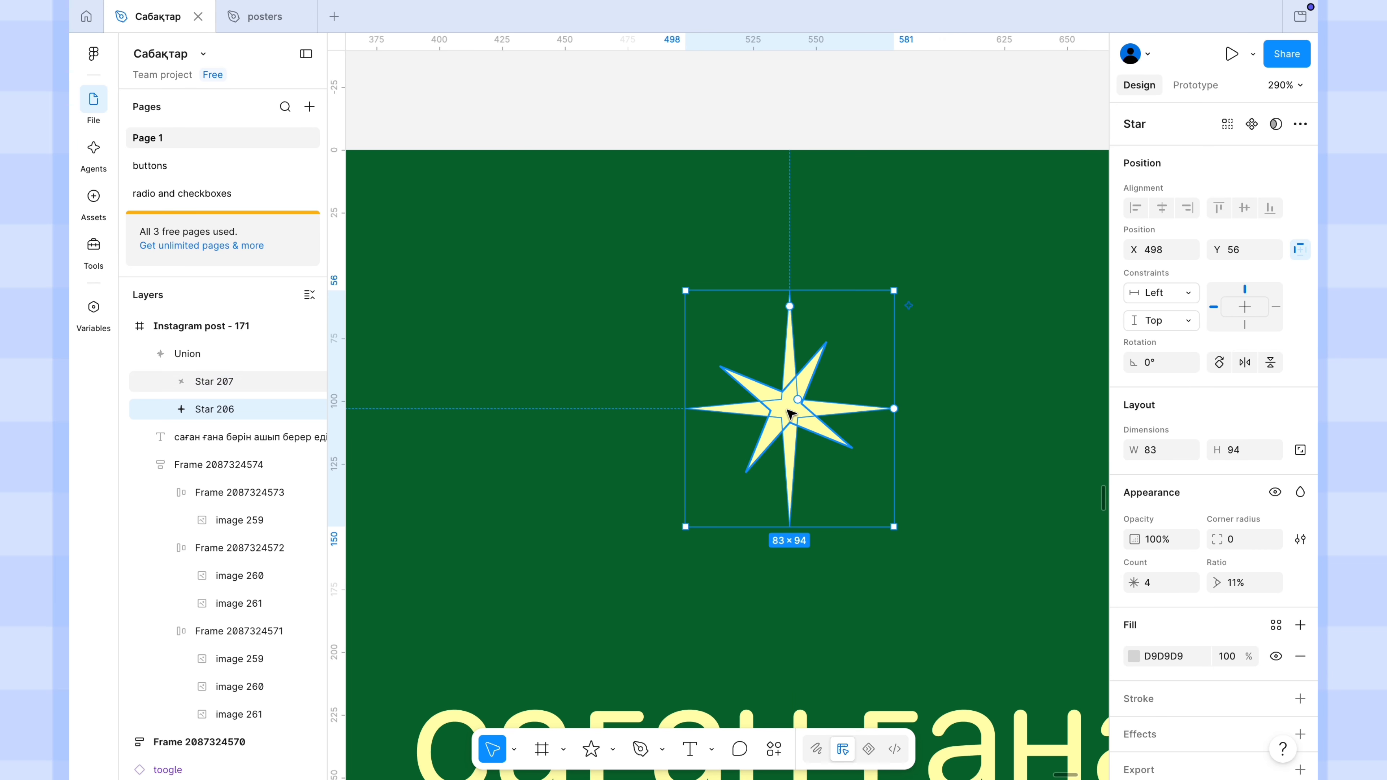
scroll(797, 404, down, 10)
click(814, 280)
scroll(813, 279, down, 3)
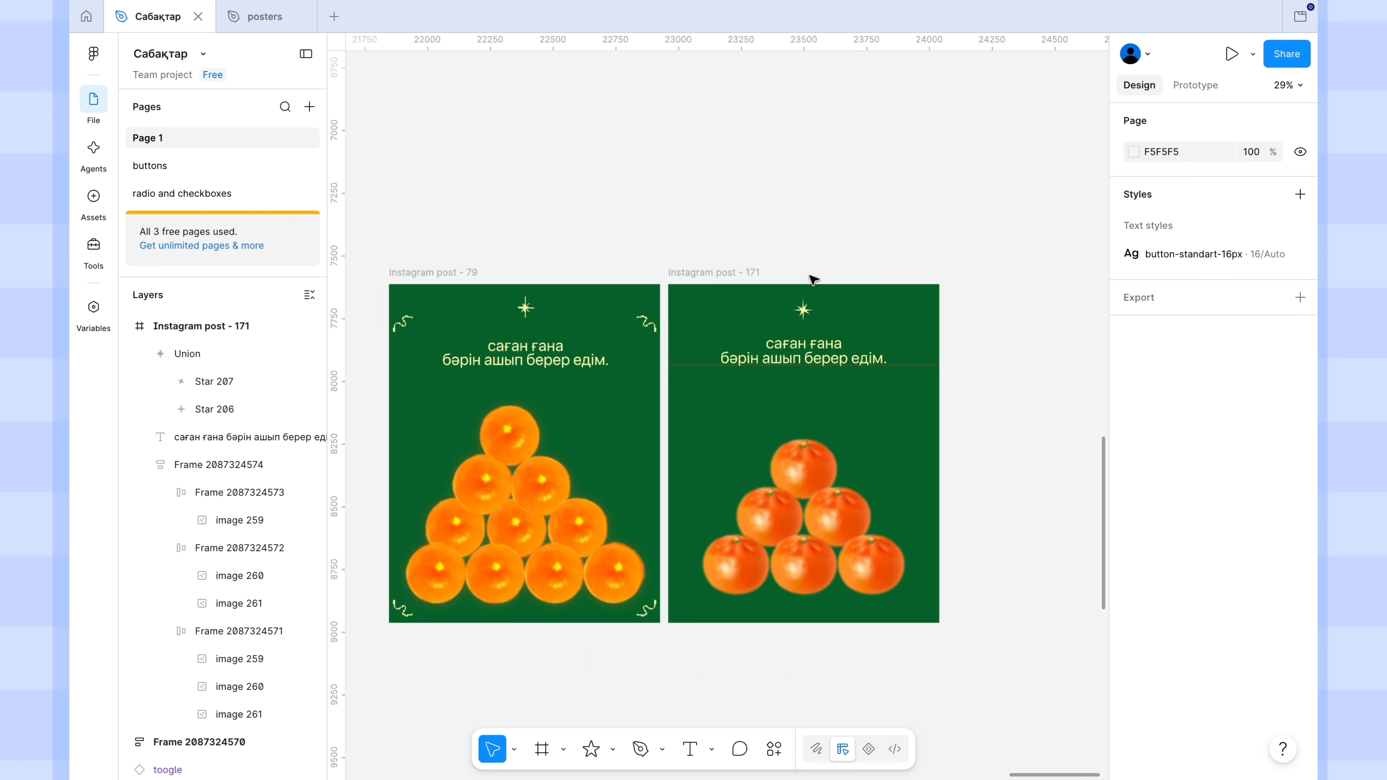
Move the combined star up to Y 47 above the text
scroll(814, 279, up, 2)
click(801, 321)
drag(801, 319, 801, 318)
scroll(801, 319, up, 5)
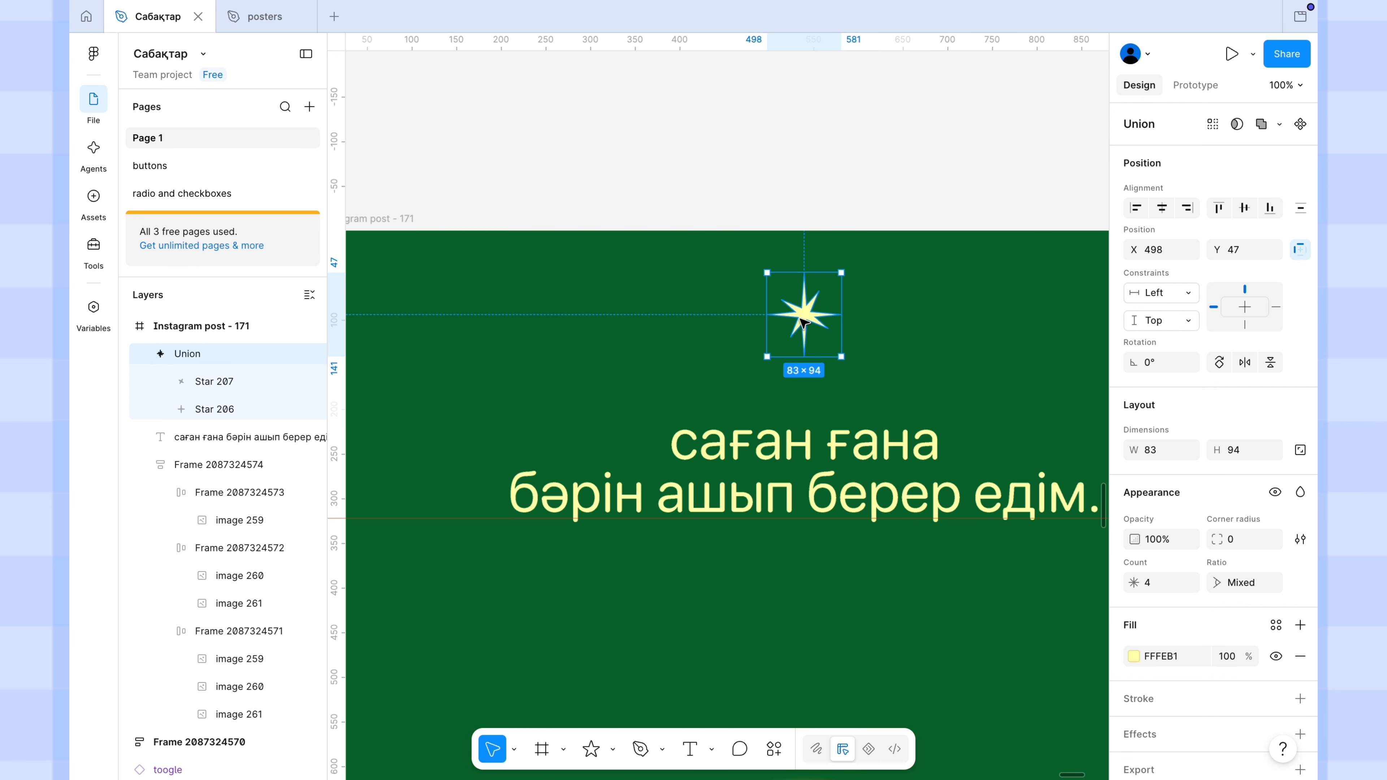
click(828, 212)
Draw an open wavy curve about 71 by 32 with the Pen tool near the poster's top-right corner
scroll(830, 212, right, 3)
scroll(830, 211, down, 1)
scroll(808, 251, down, 2)
key(p)
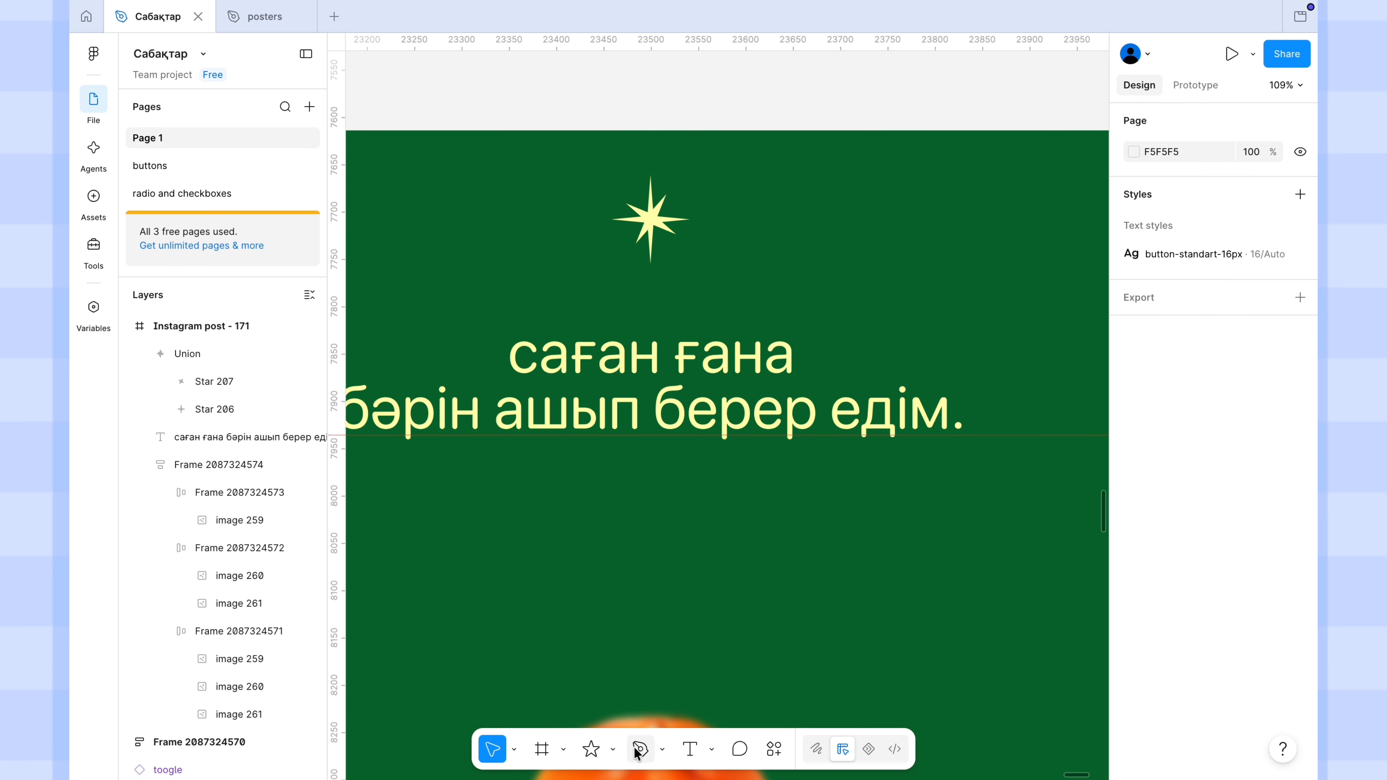
scroll(835, 399, up, 6)
click(805, 388)
drag(880, 352, 904, 356)
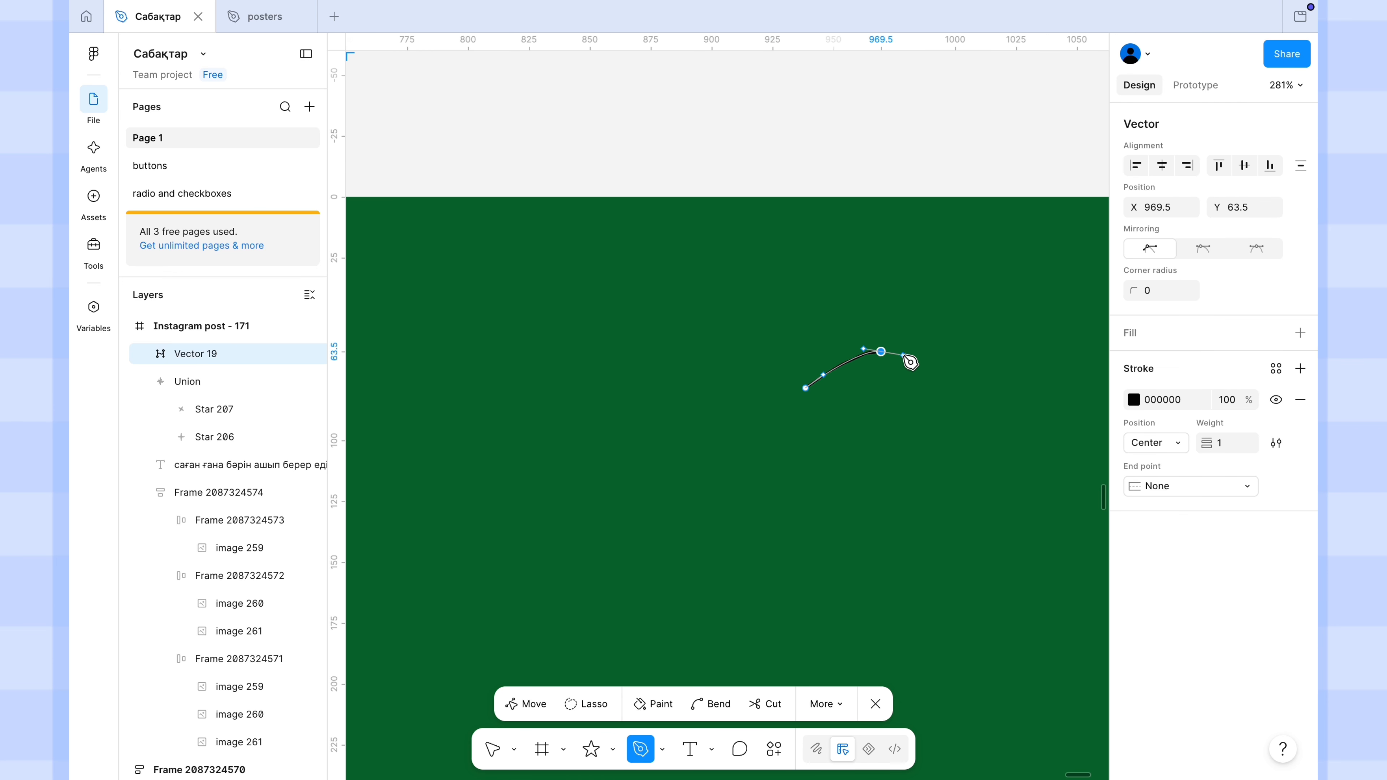
click(916, 406)
drag(978, 410, 998, 387)
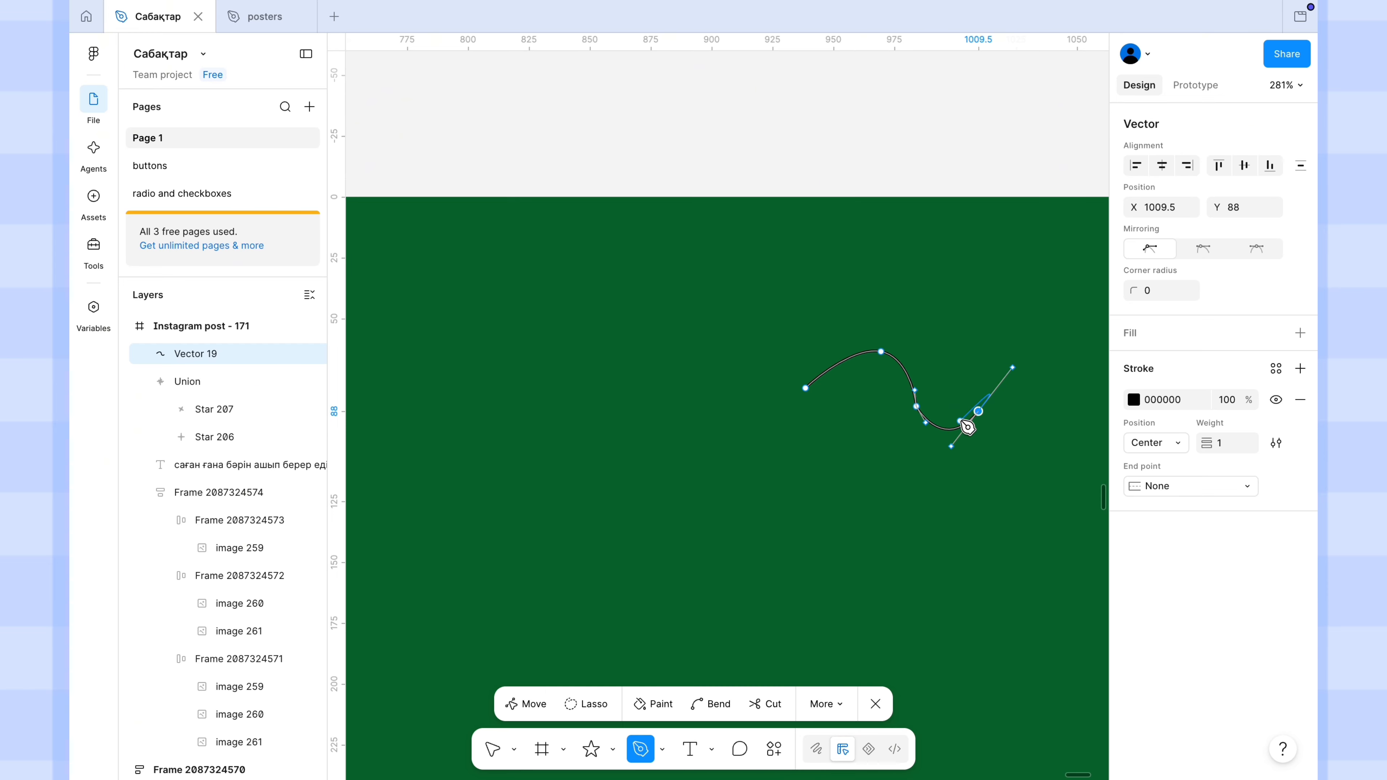
key(Escape)
Colour the wavy curve's stroke pale yellow FFFEB1
click(1134, 648)
click(942, 703)
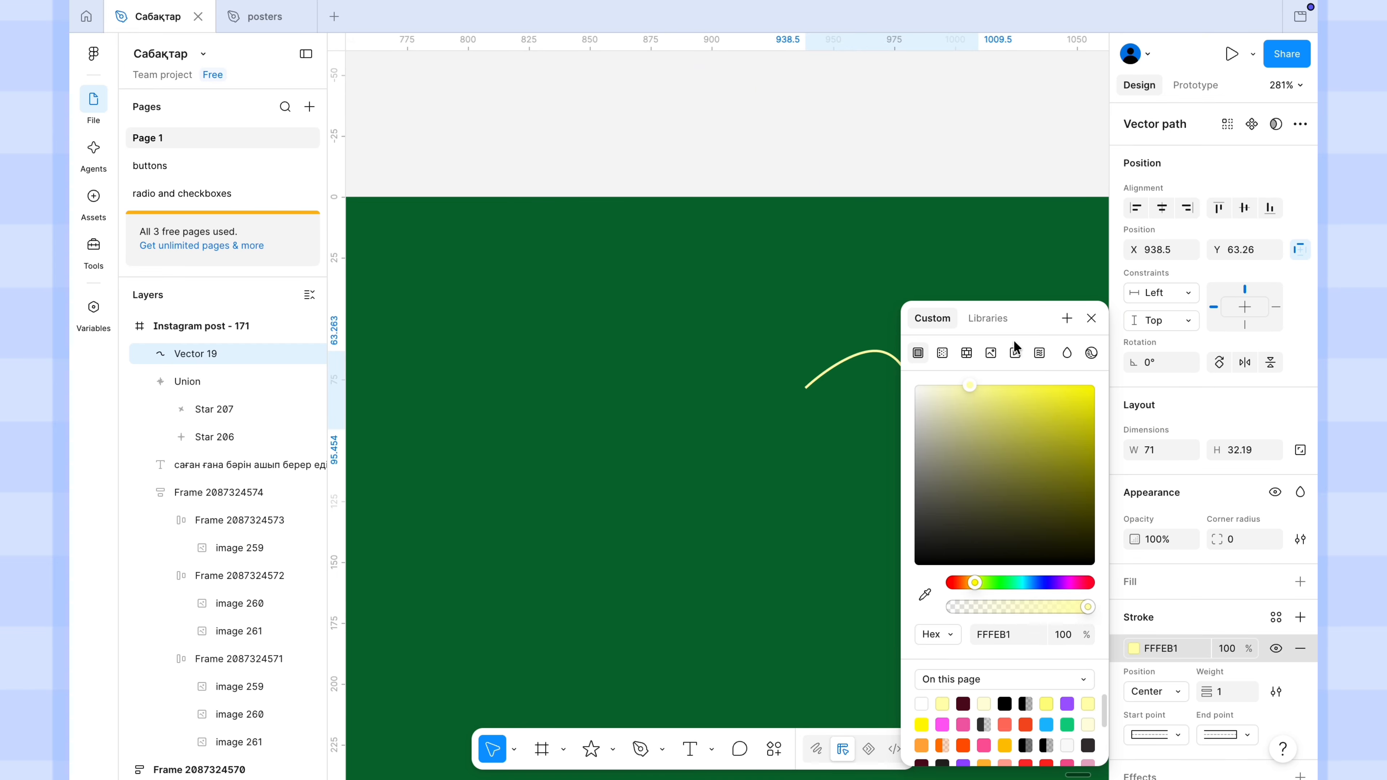
key(Escape)
Smooth the curve around its middle point by adjusting the point's handles and setting its corner radius to 68
key(shift+2)
double_click(864, 413)
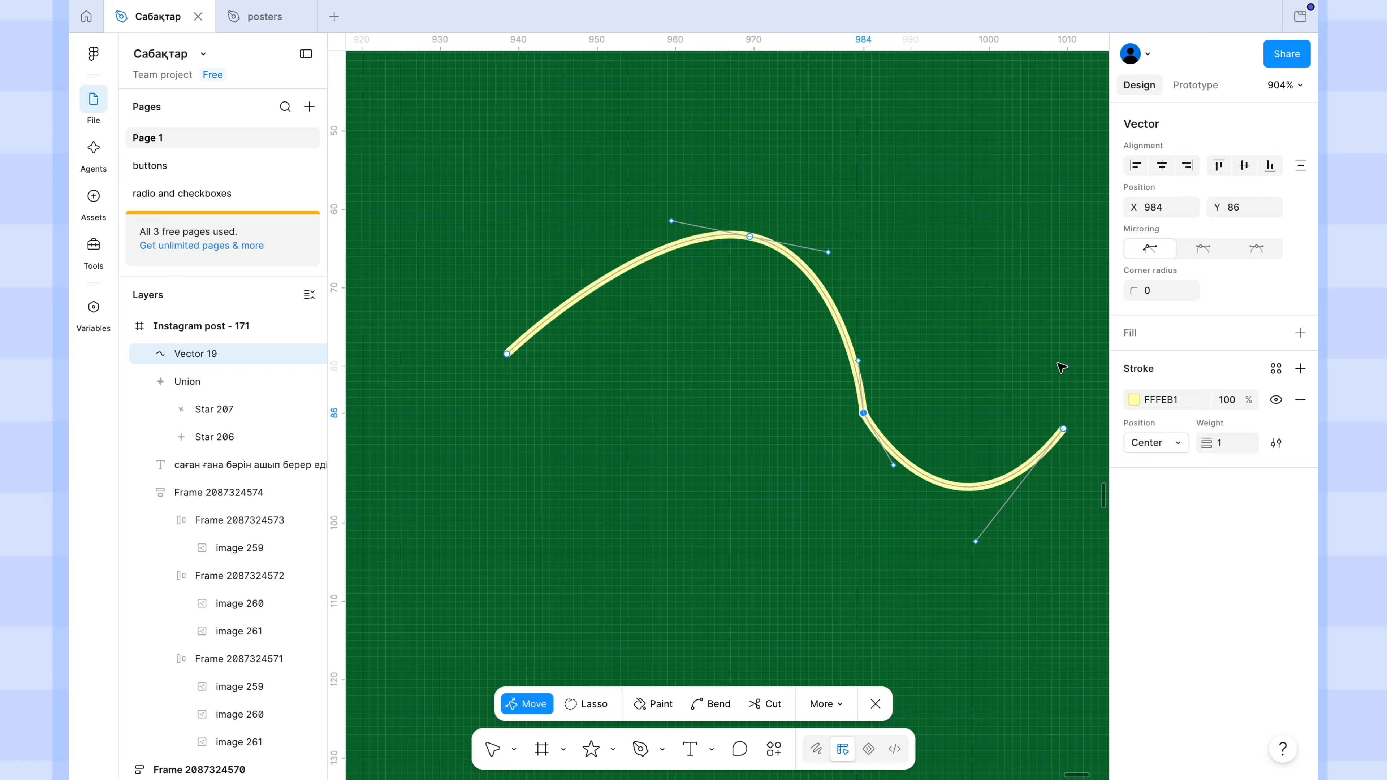
drag(859, 360, 828, 370)
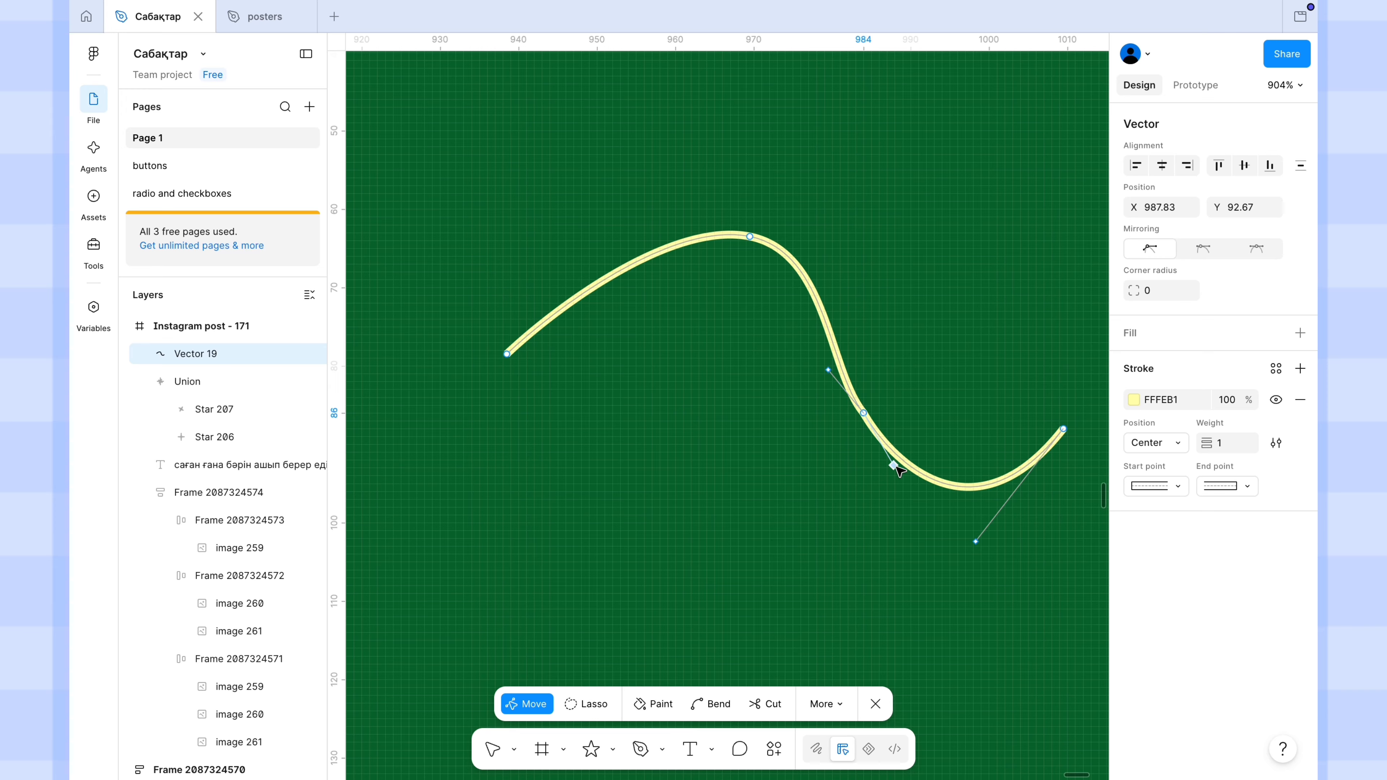
drag(893, 465, 895, 468)
click(864, 414)
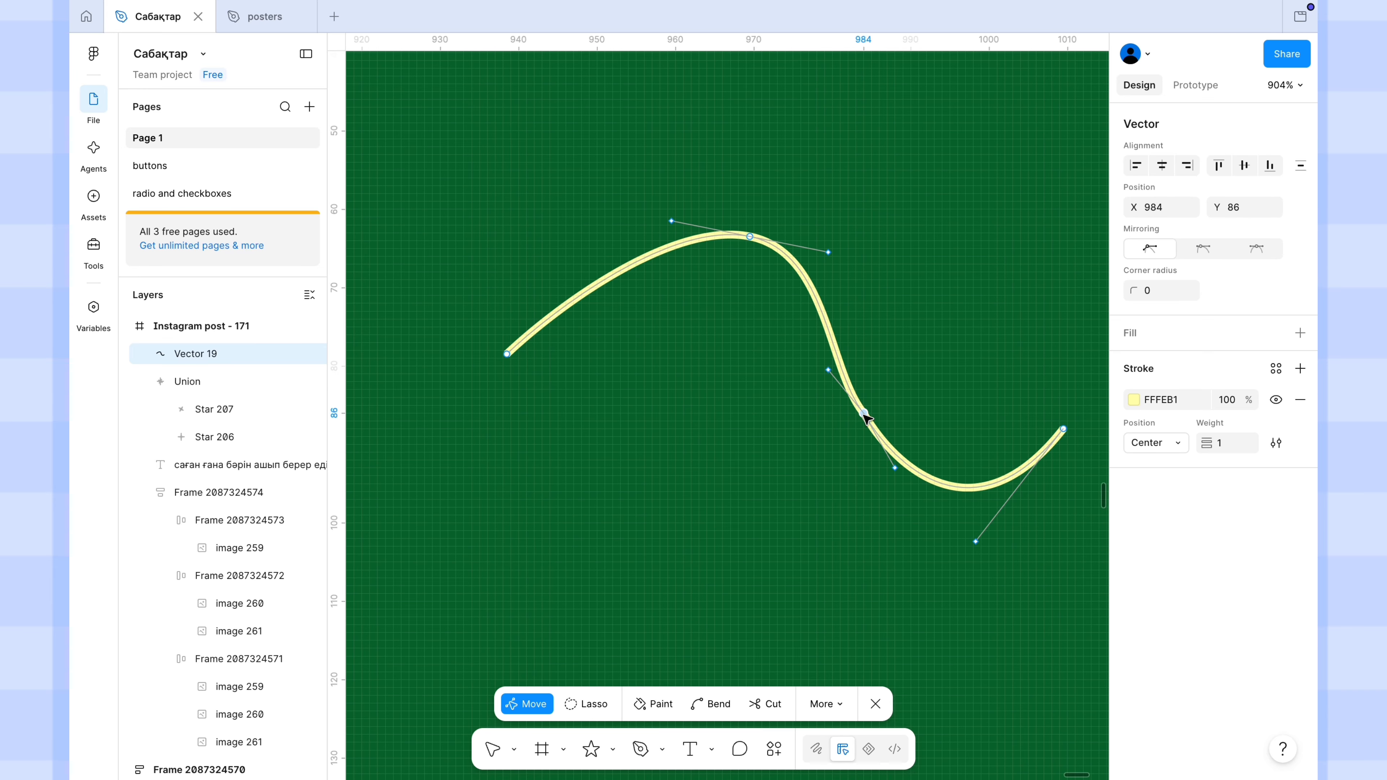
drag(1148, 292, 378, 214)
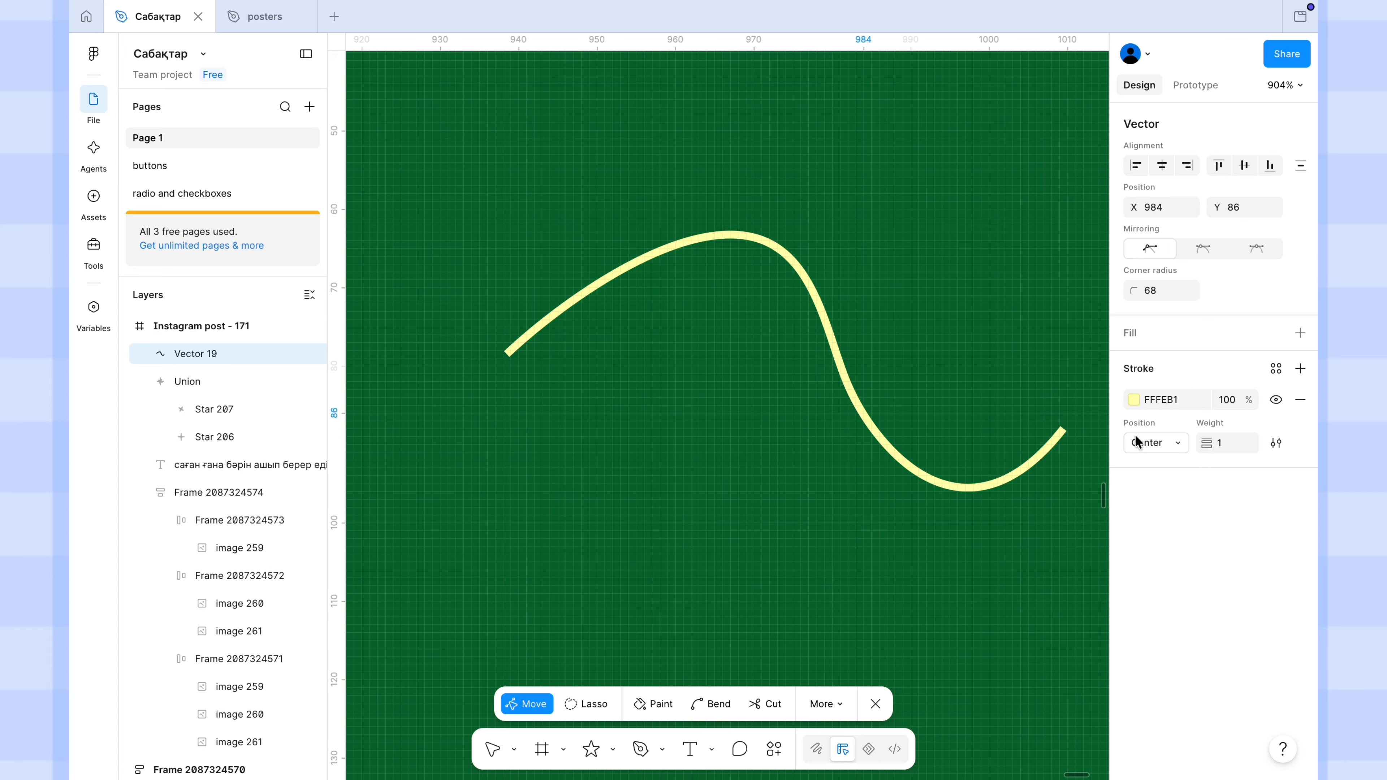
Set the curve's stroke weight to 4 with a round join, keeping the uniform width profile
drag(1208, 443, 1214, 443)
scroll(876, 430, down, 5)
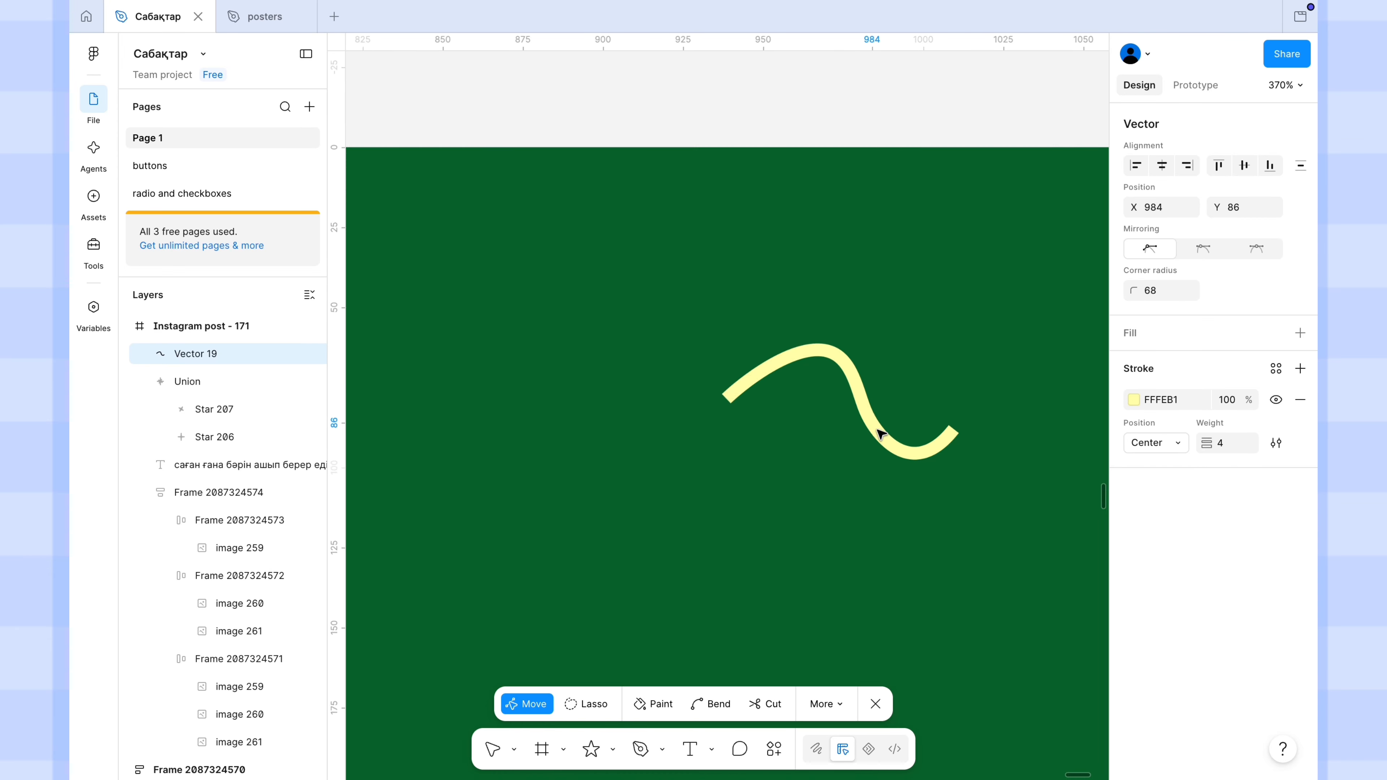
scroll(880, 433, down, 5)
click(1276, 443)
click(1037, 528)
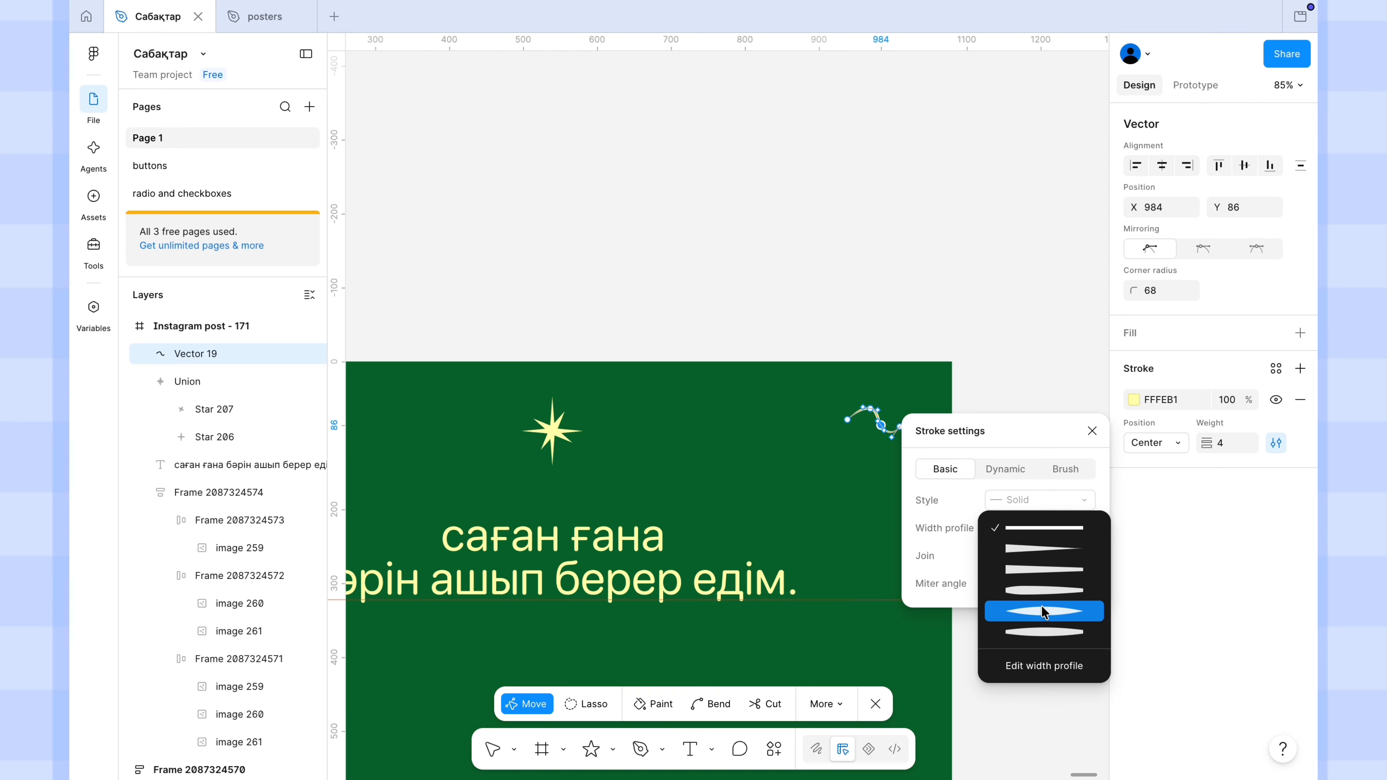
click(1042, 529)
click(1075, 555)
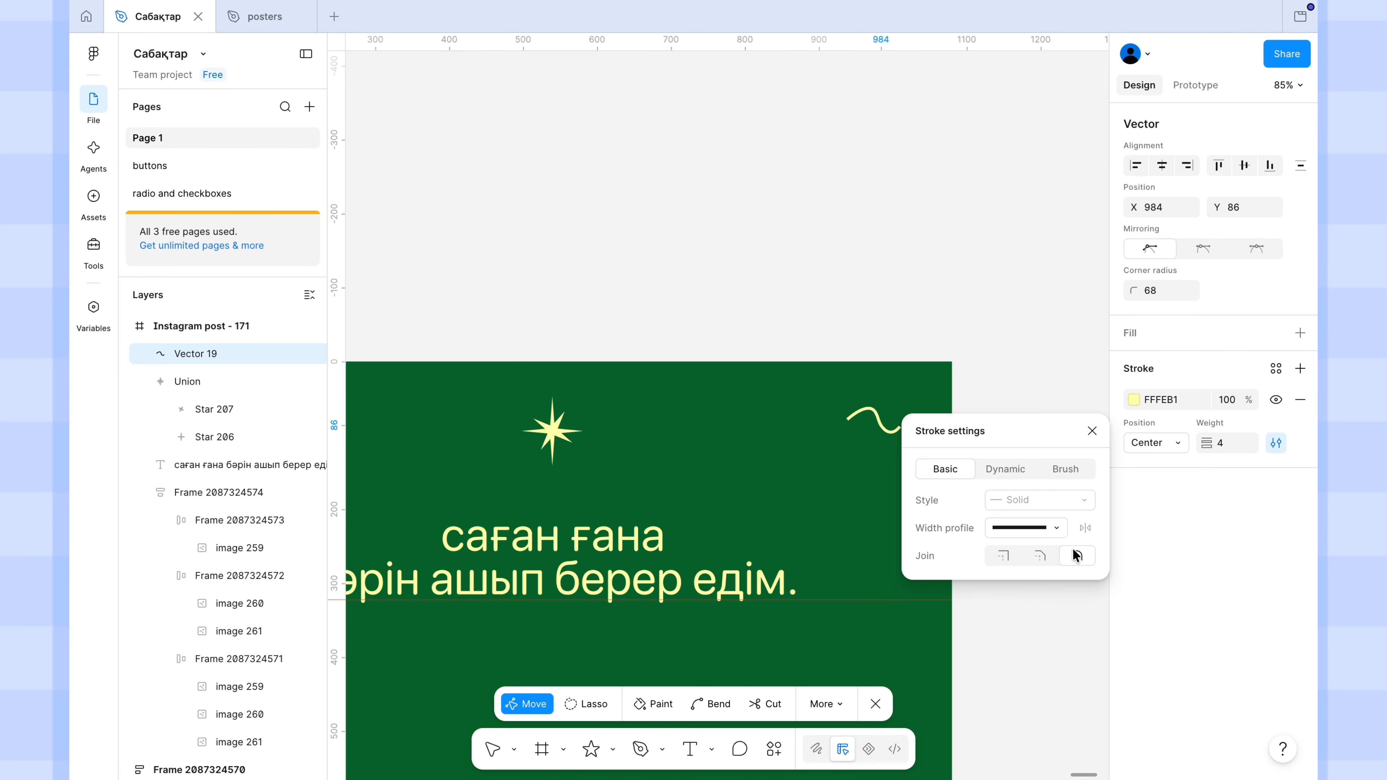
click(1091, 432)
key(Escape)
Rotate the wavy curve to about -27° and move it to about X 964, Y 126
scroll(1006, 385, down, 5)
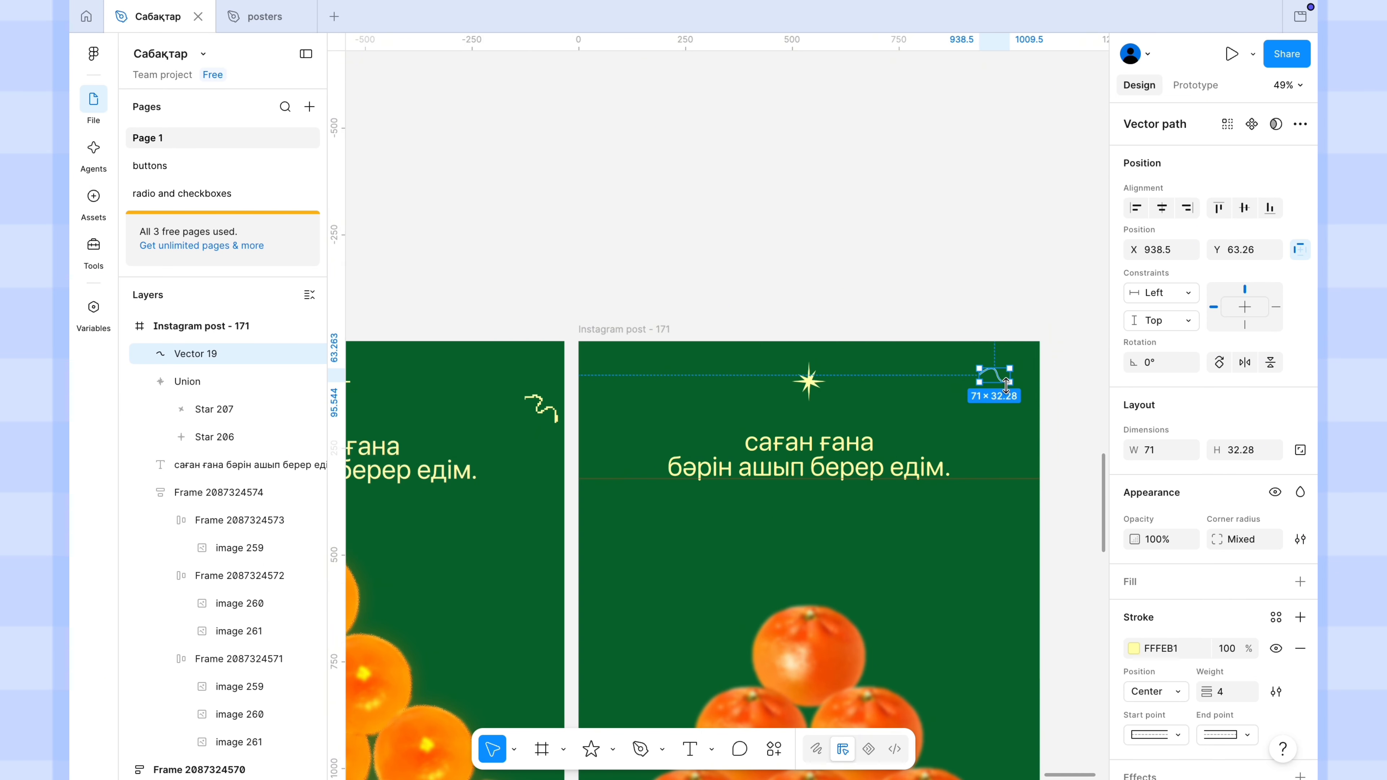
drag(1006, 385, 1033, 405)
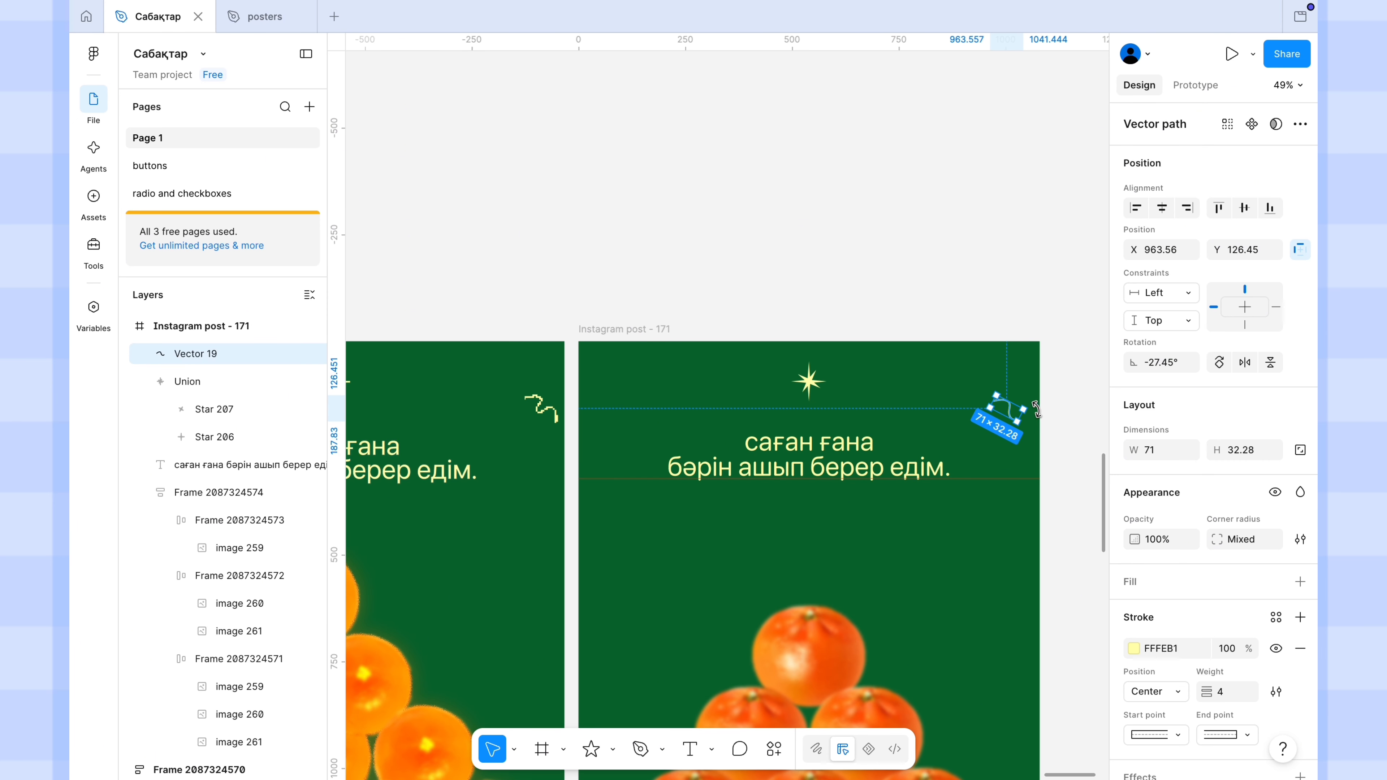
Place mirrored copies of the wavy curve in the poster's bottom-right corner at X 978, Y 1252 and bottom-left corner at X 28, Y 1252
scroll(1037, 409, down, 5)
scroll(1040, 413, up, 3)
scroll(1037, 410, down, 1)
key(super+d)
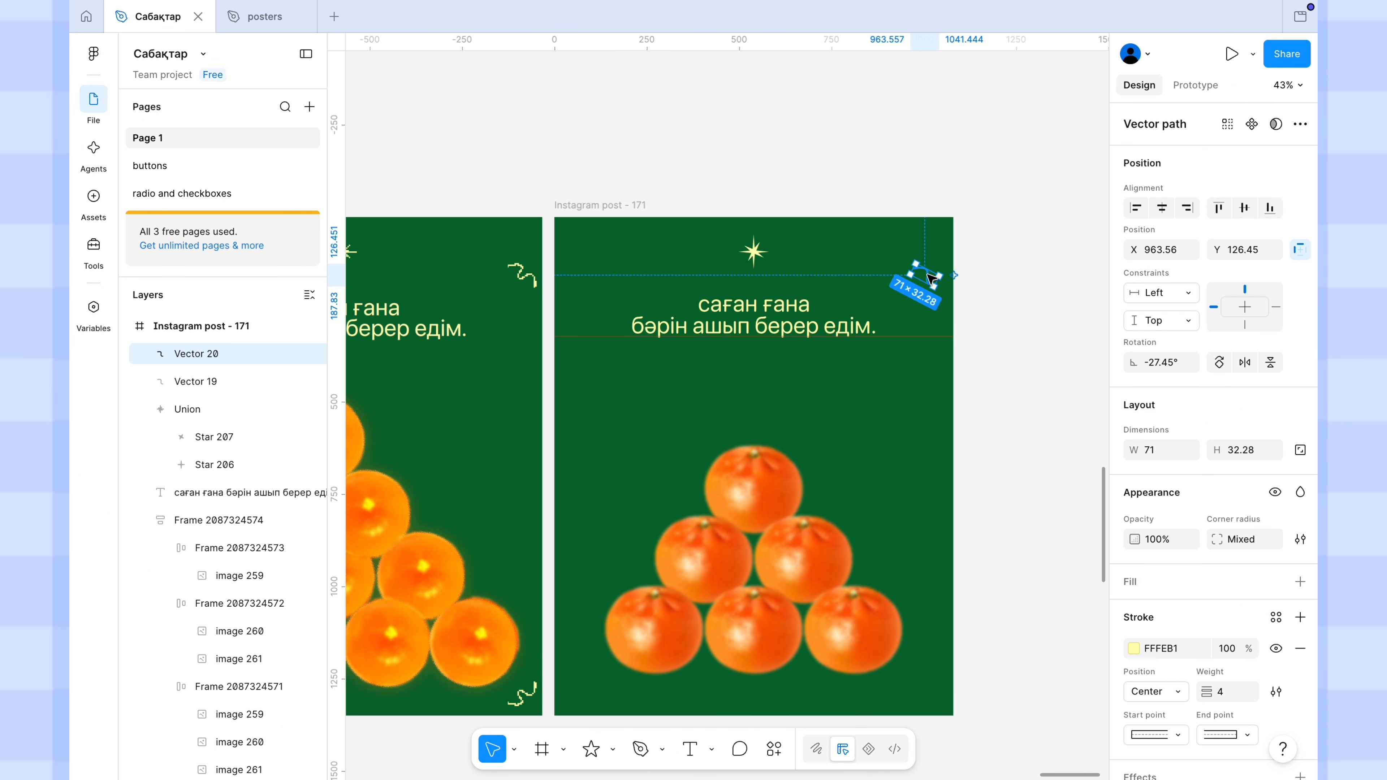
drag(927, 271, 937, 692)
click(1246, 364)
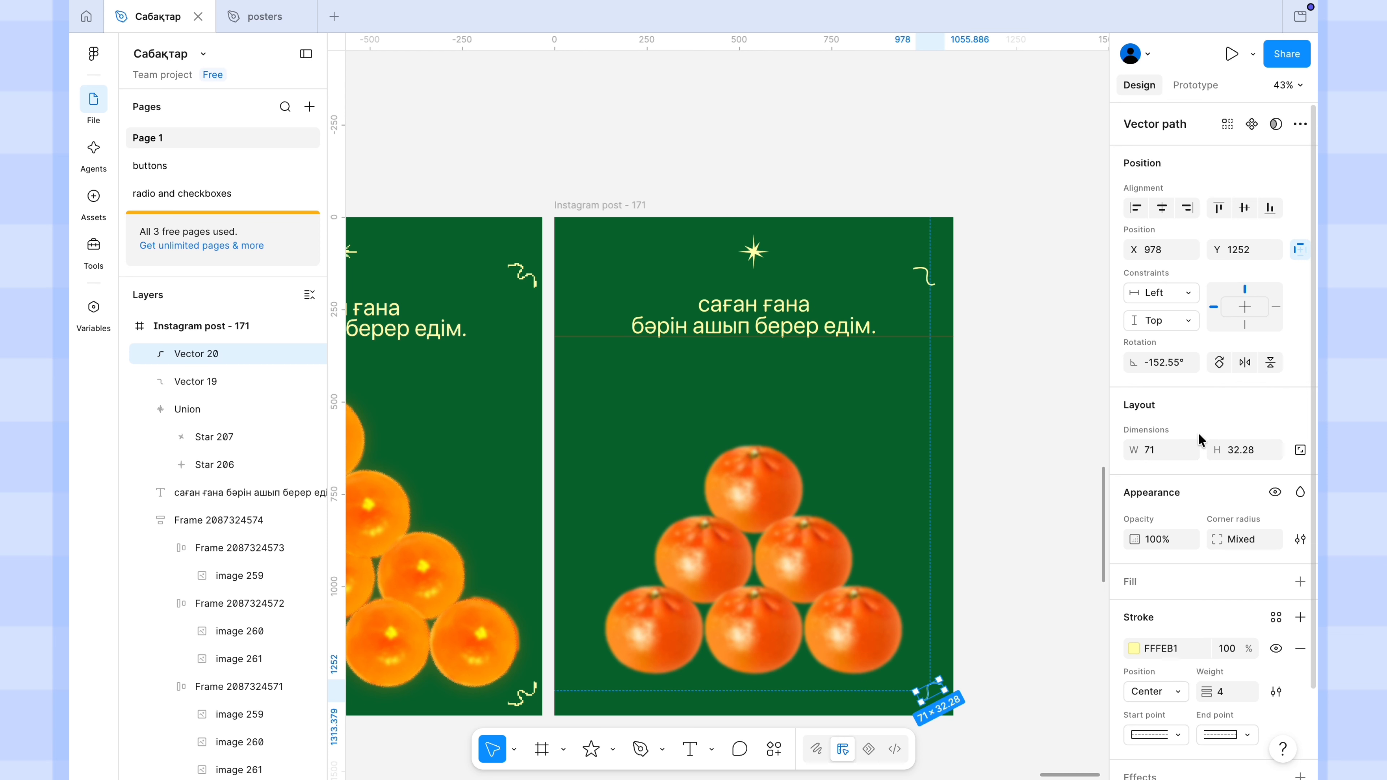
click(1270, 363)
click(1253, 365)
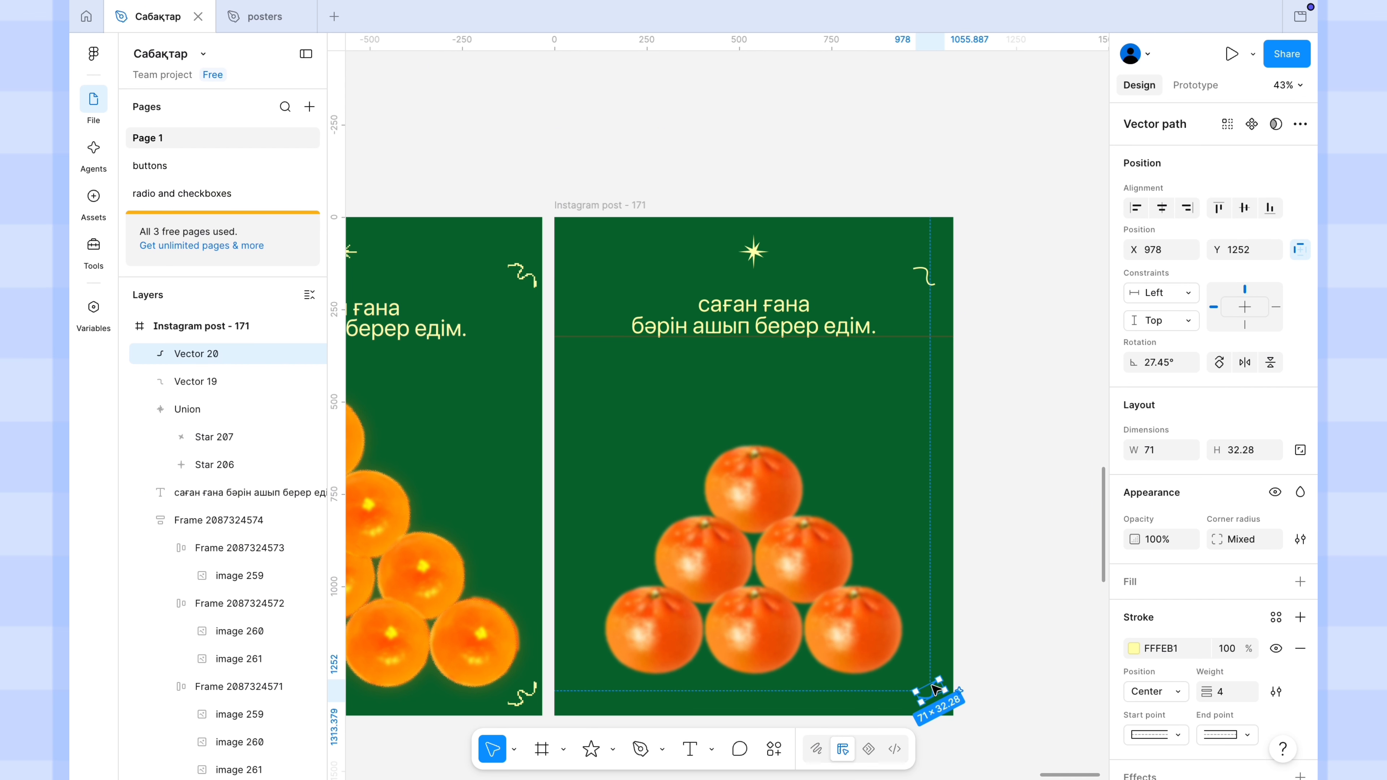
alt+drag(931, 679, 583, 693)
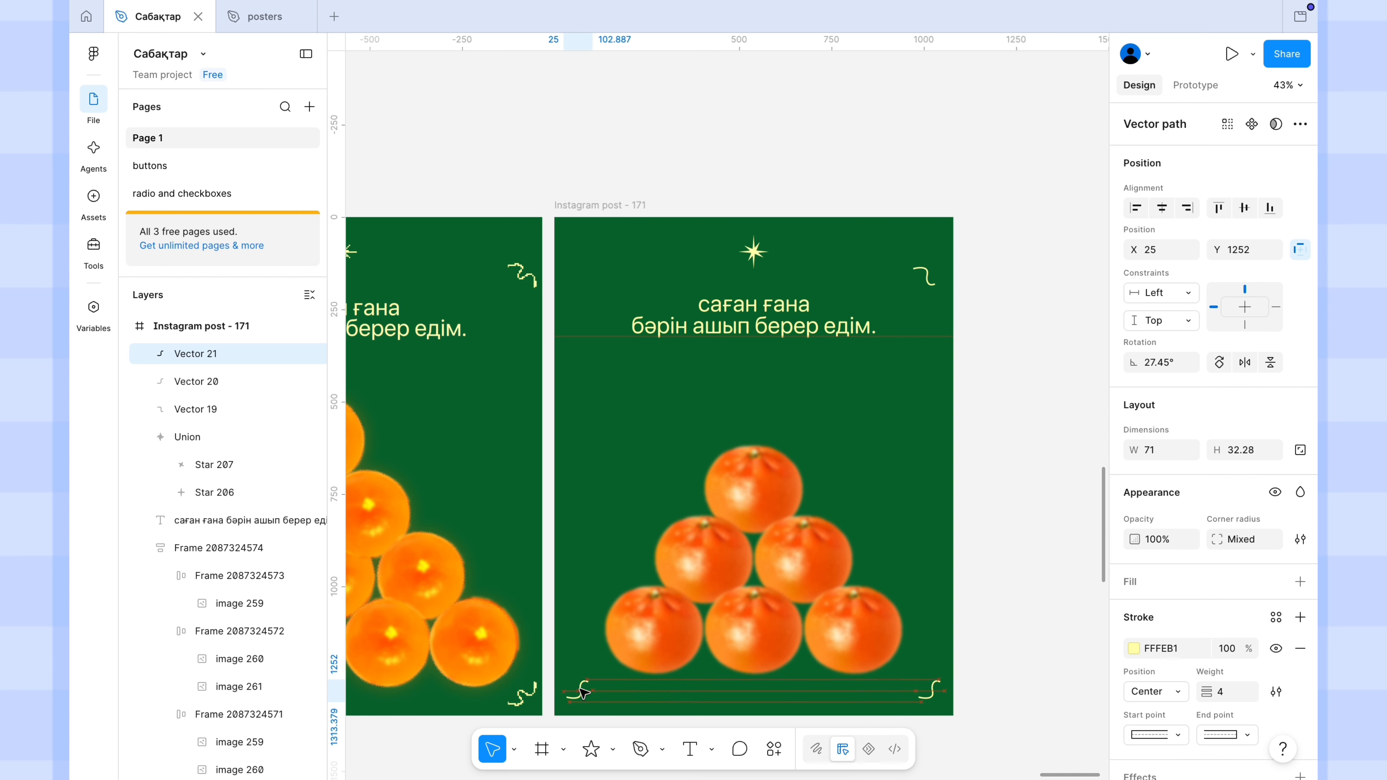
key(shift+h)
Duplicate the bottom-left curve into the poster's top-left corner at X 37, Y 128, flip it horizontally, and remove the horizontal guide below the text
key(ctrl+d)
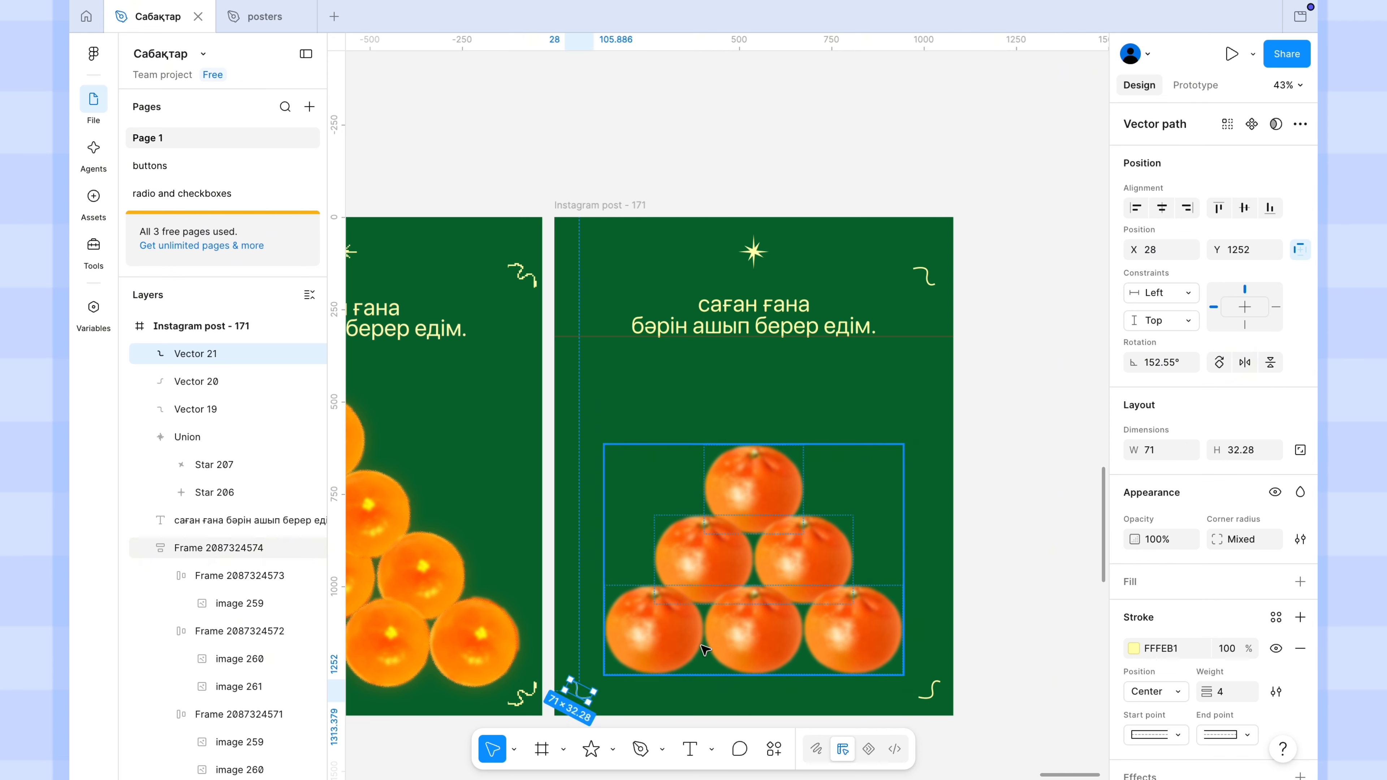
drag(581, 694, 583, 279)
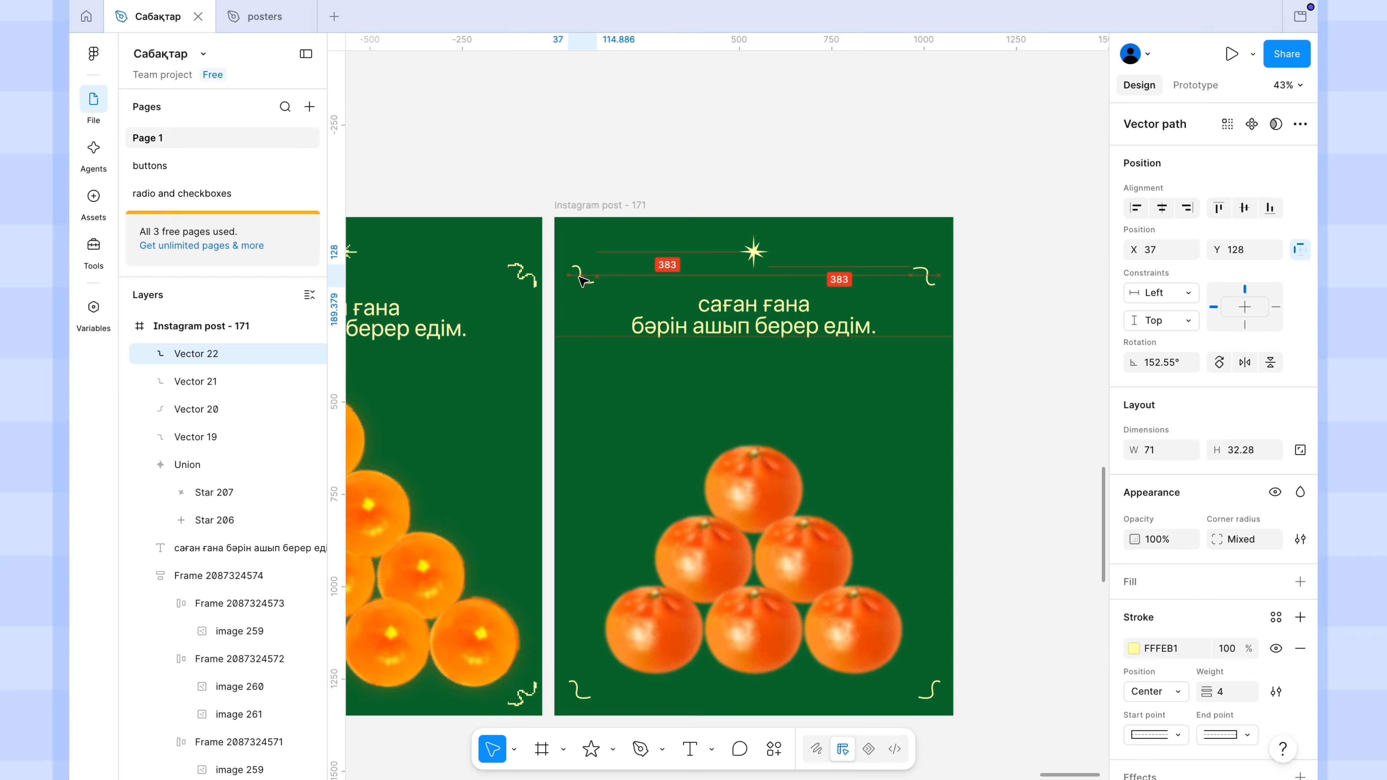
click(1244, 363)
click(1041, 306)
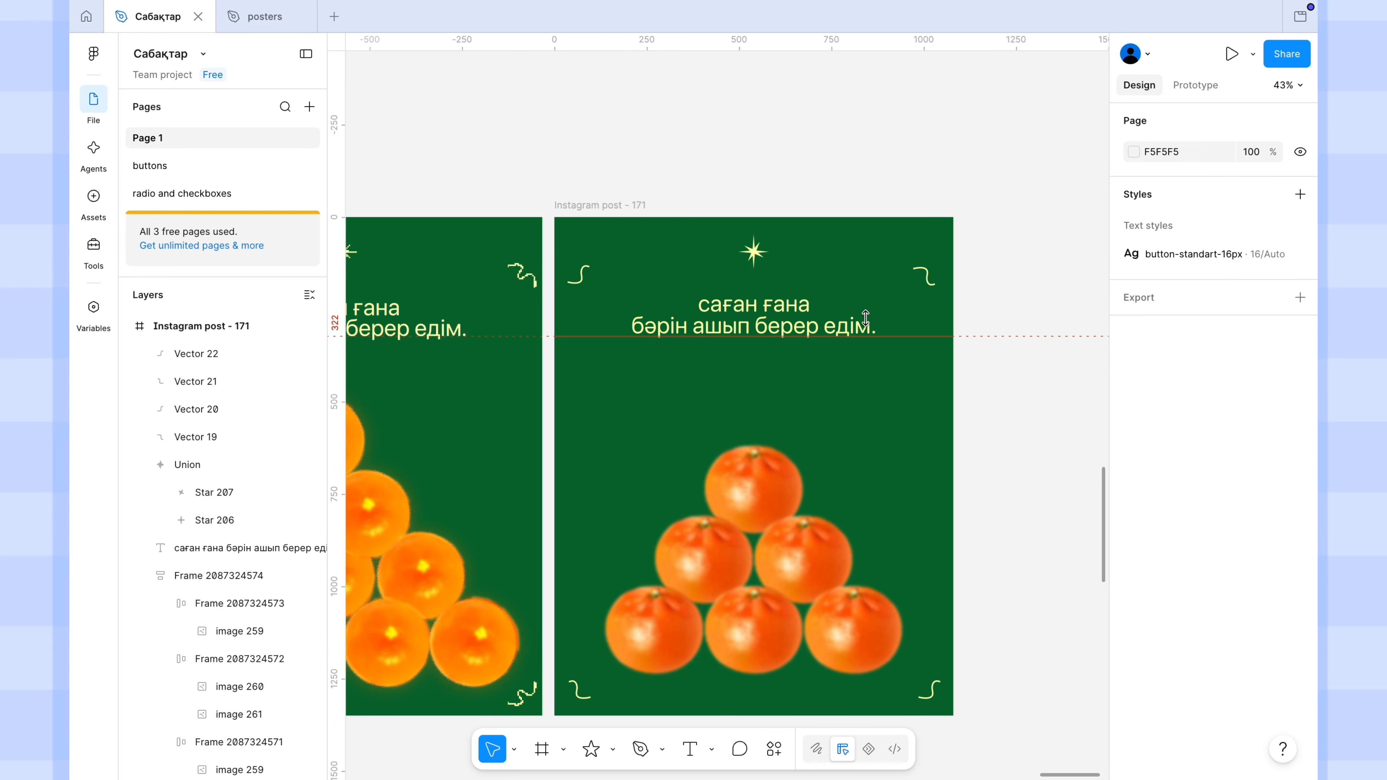
drag(865, 317, 934, 153)
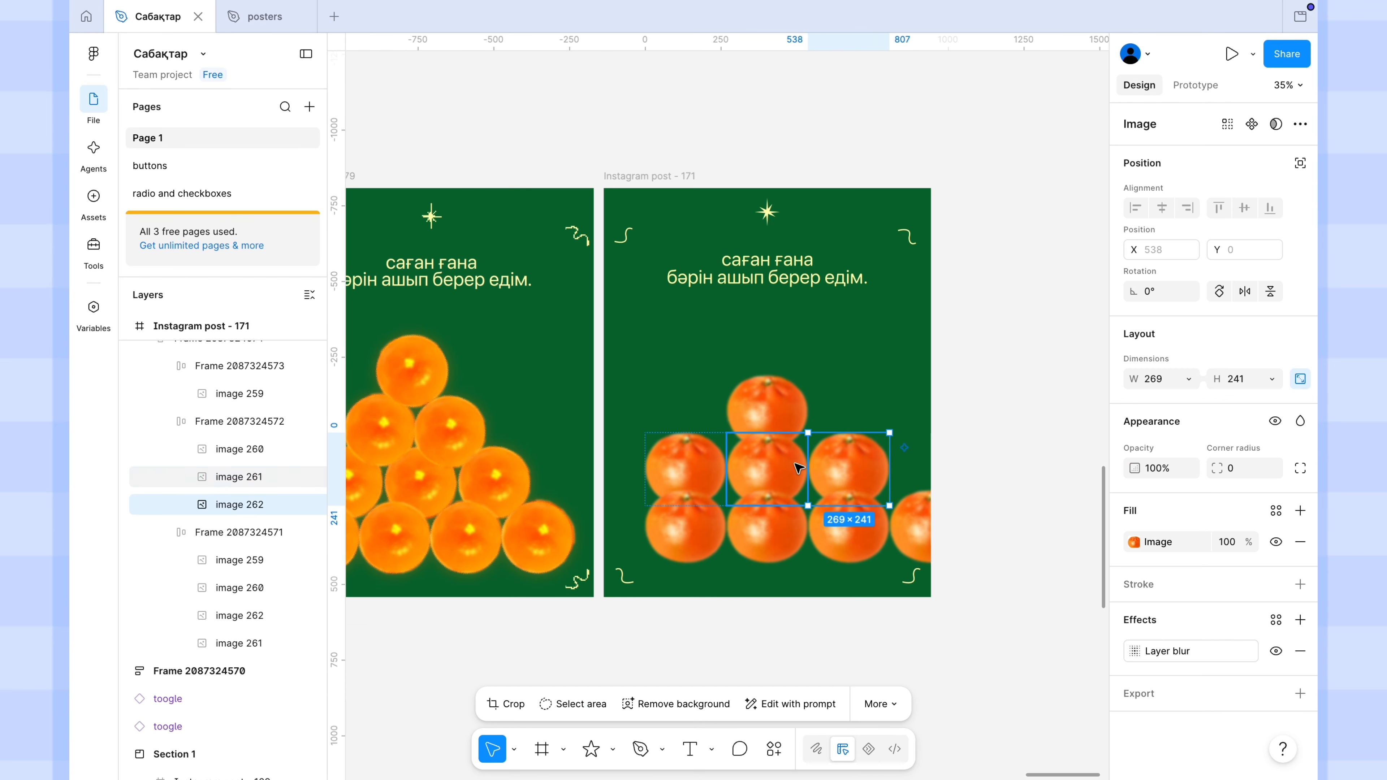
Add a two-orange row beneath the pyramid's top orange by duplicating the top orange and its row, keeping a single orange at the peak
click(771, 404)
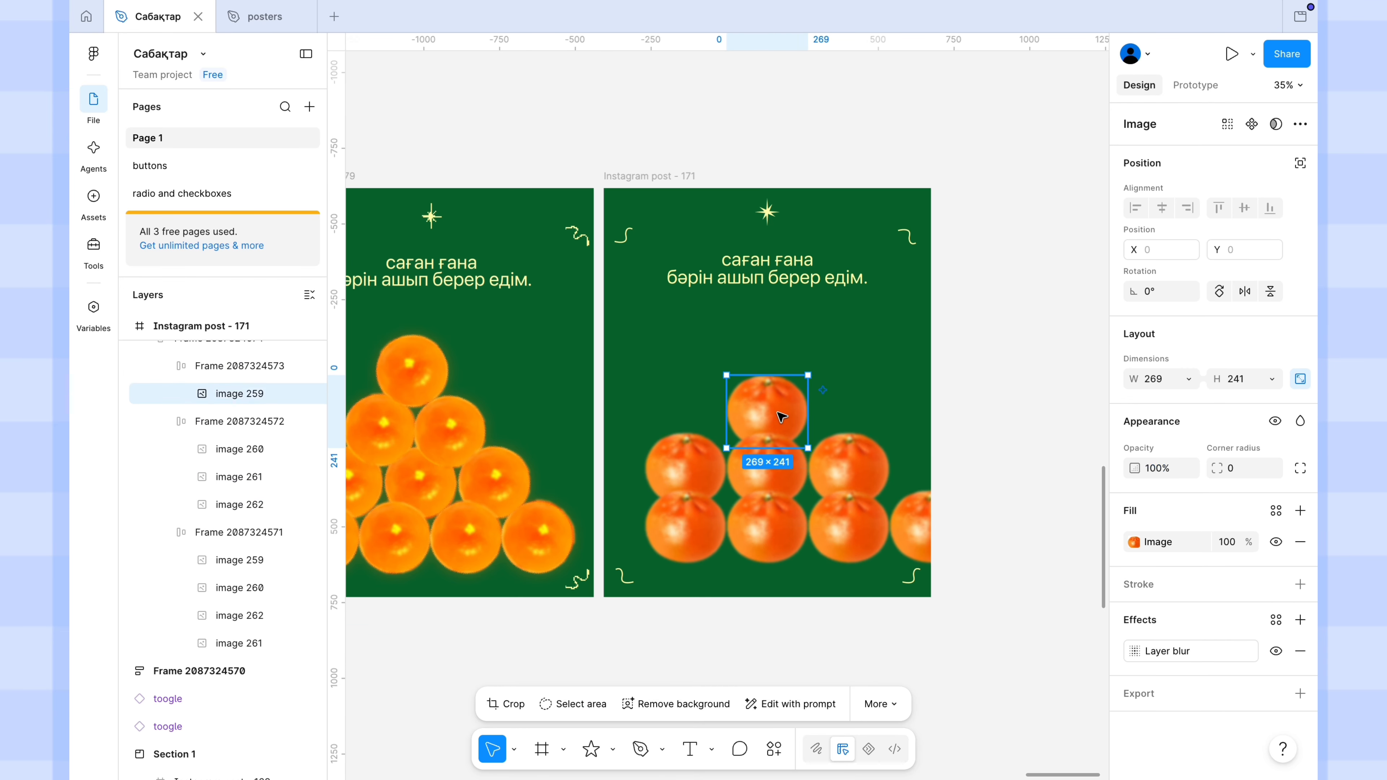
key(ctrl+v)
key(Escape)
key(Escape)
double_click(806, 409)
key(super+d)
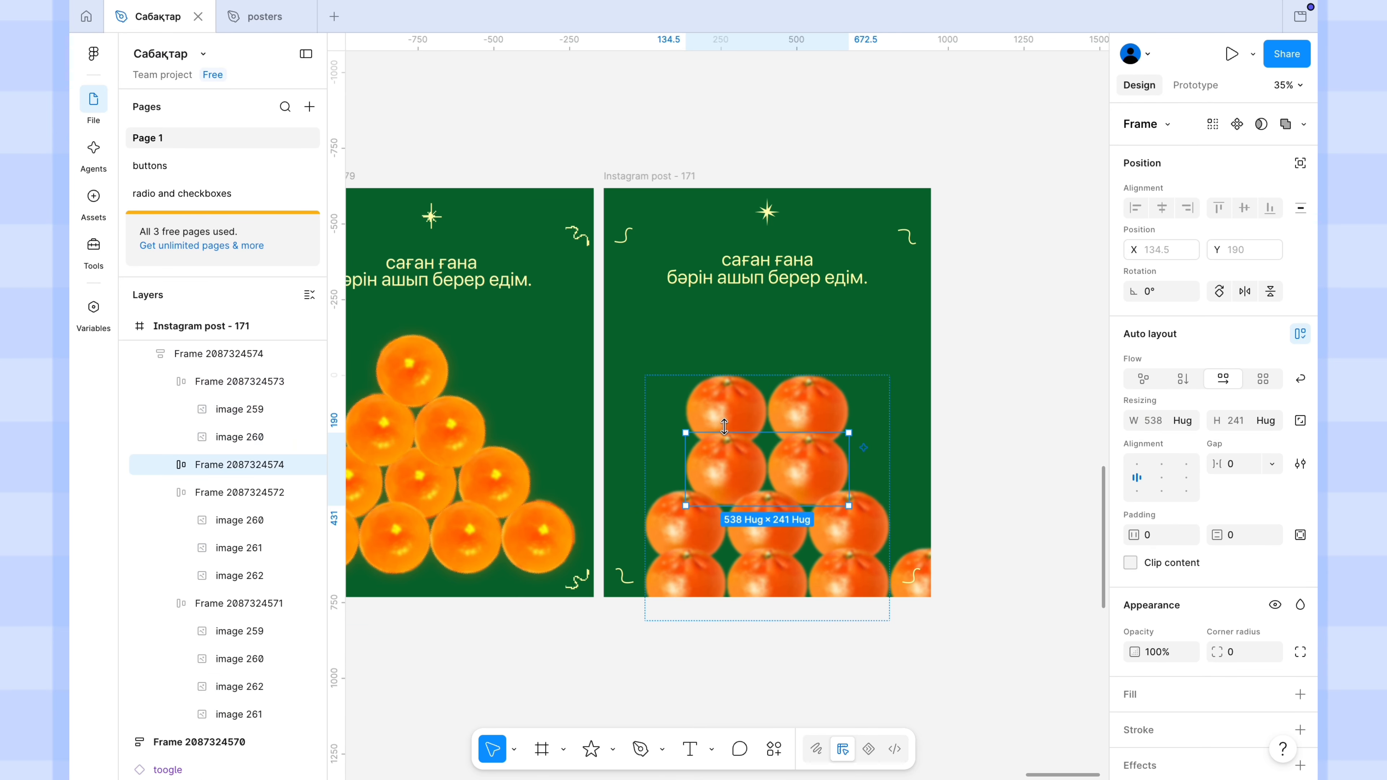
double_click(723, 422)
key(Delete)
Set the orange pyramid frame's width to hug its contents and move the frame to X 4, Y 441
click(789, 487)
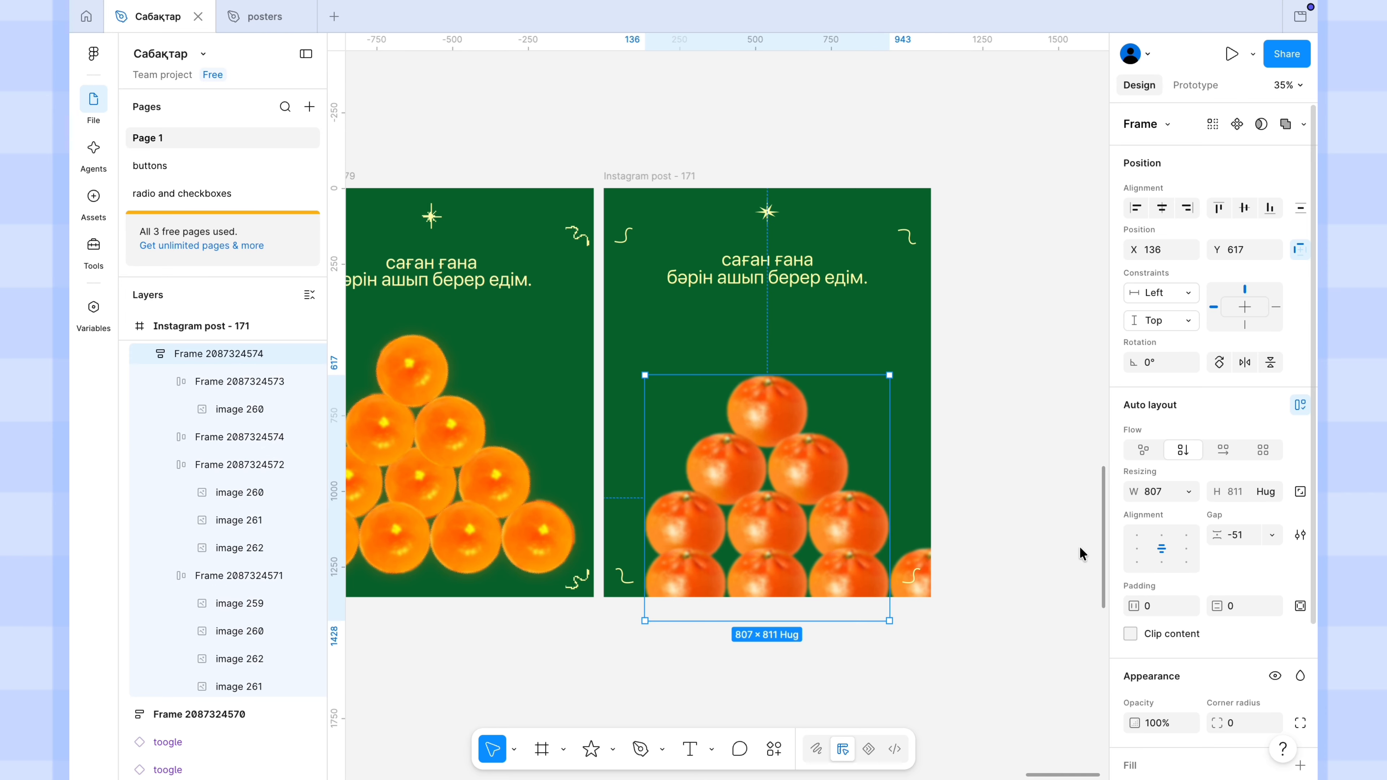
drag(771, 528, 762, 475)
click(1188, 491)
click(1156, 508)
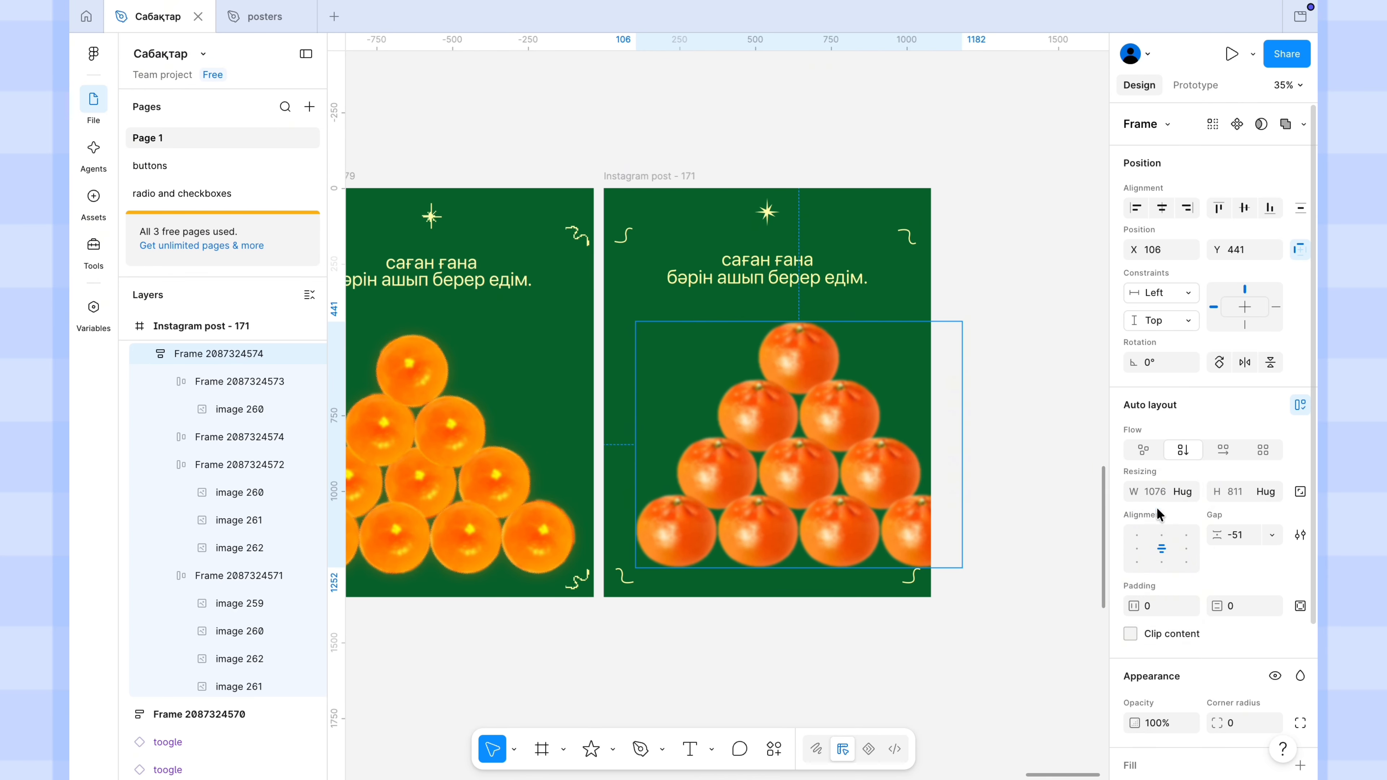
drag(918, 563, 905, 559)
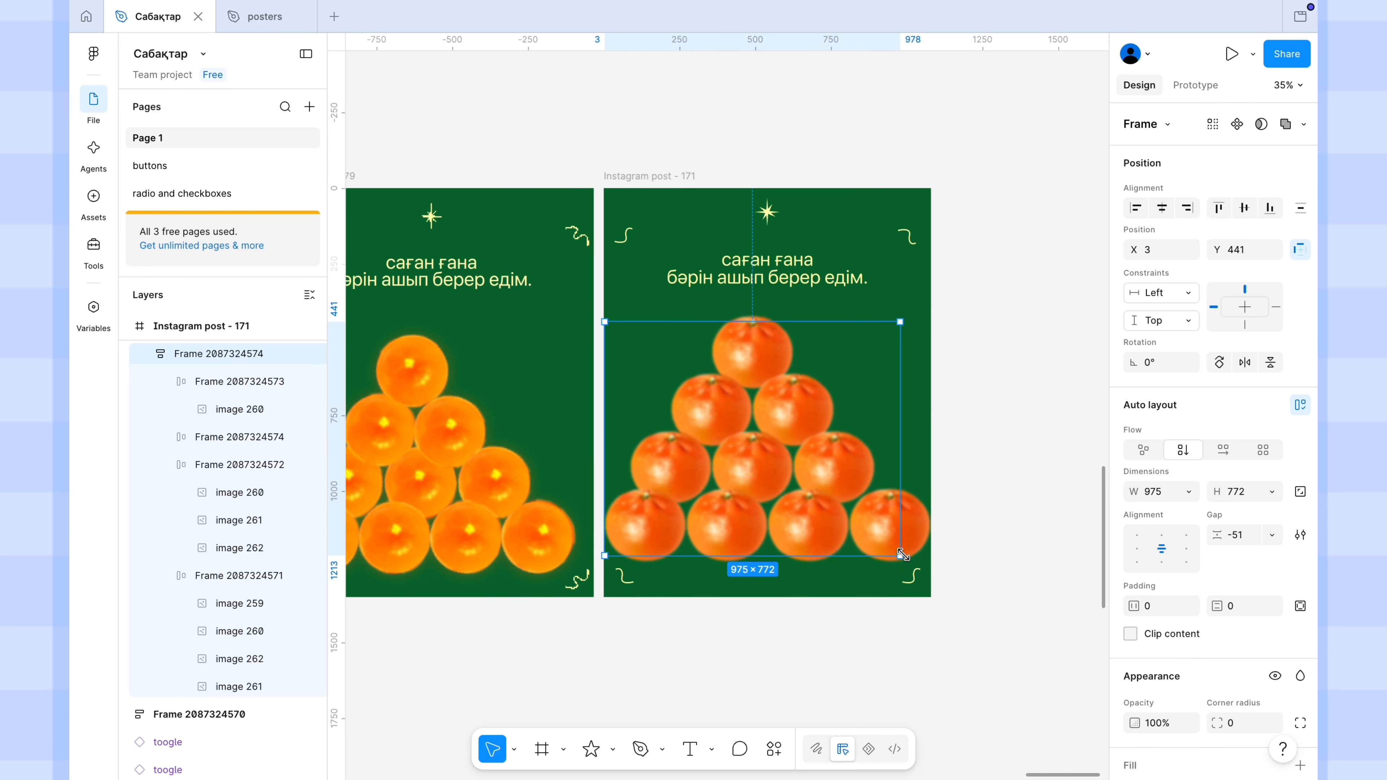
key(super+z)
drag(821, 488, 821, 487)
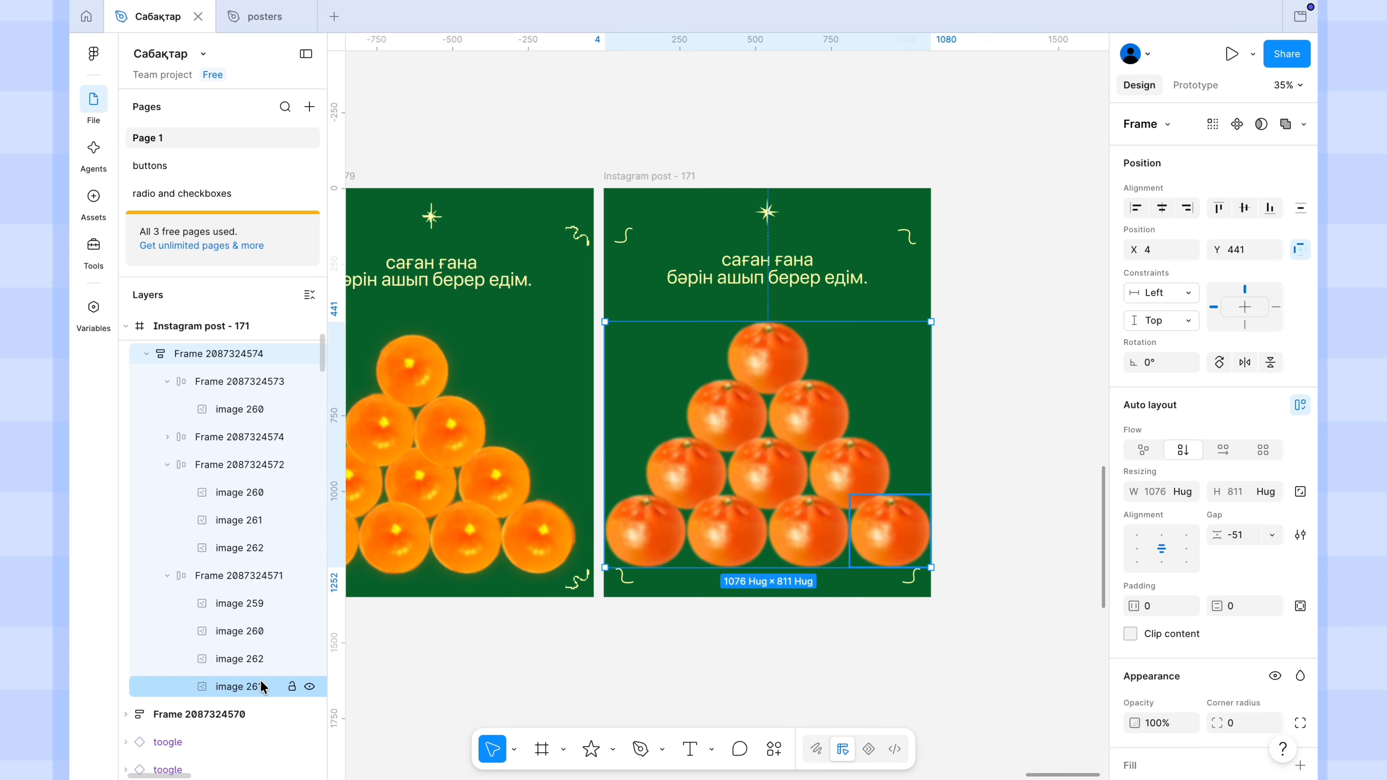
Scale all the orange images in the pyramid down together to 220 high and move the pyramid frame to X 60, Y 507
key(Return)
key(Return)
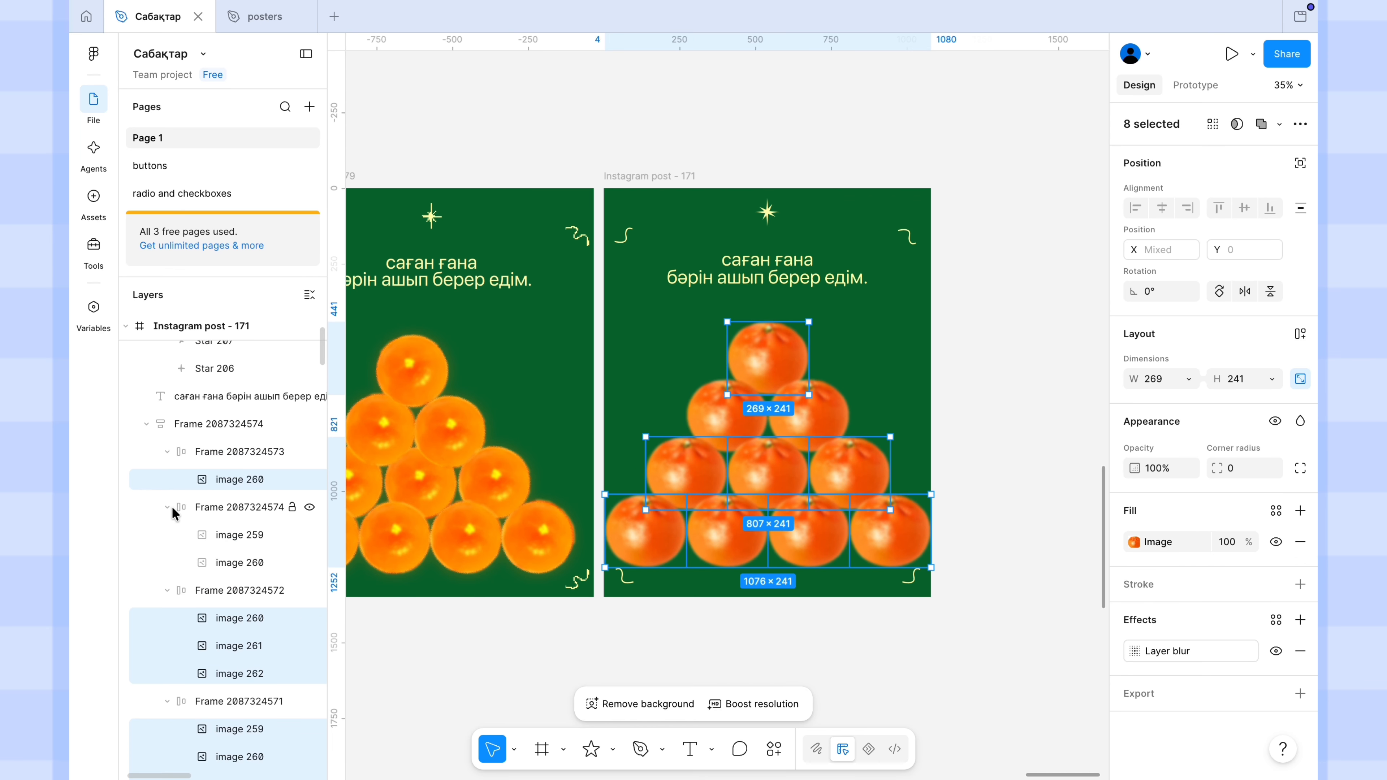
scroll(226, 538, down, 5)
click(225, 539)
shift+click(227, 551)
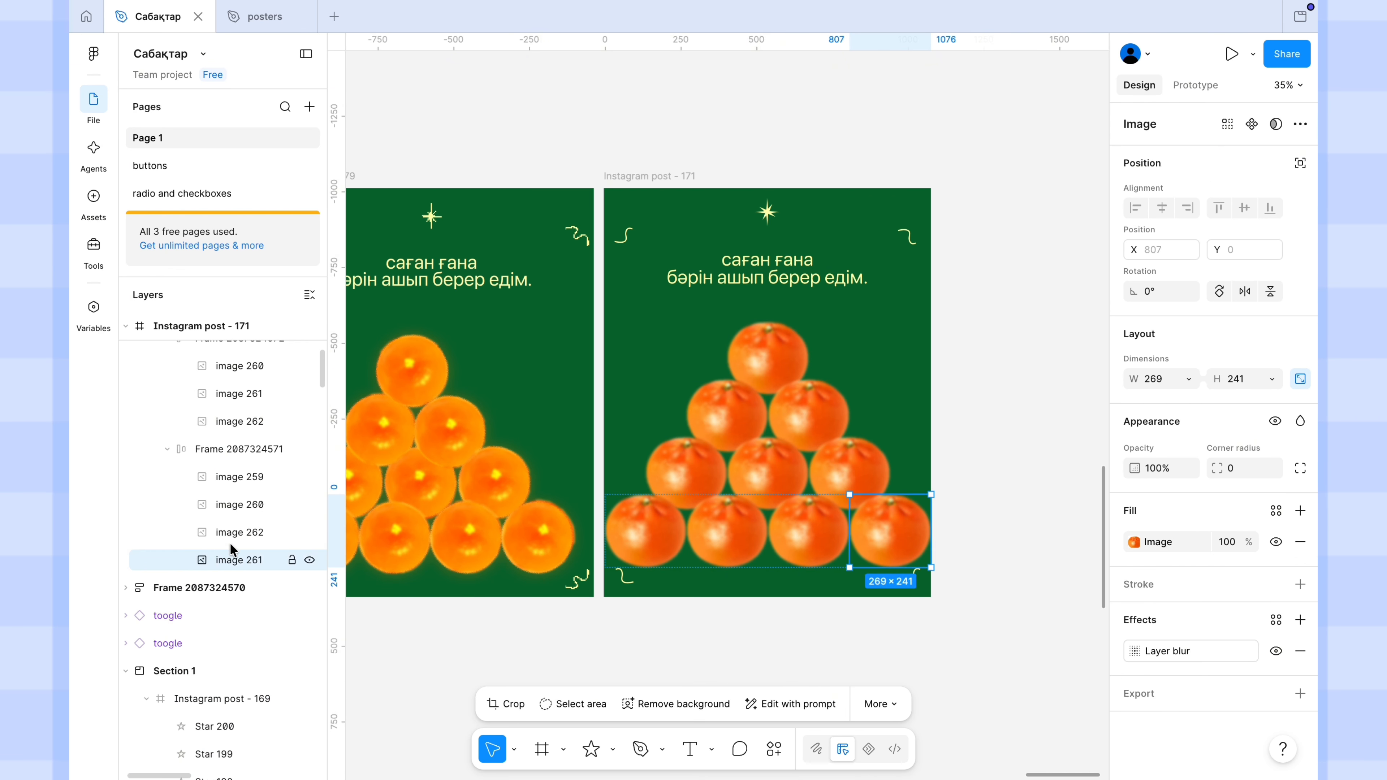
shift+click(230, 474)
scroll(230, 474, up, 3)
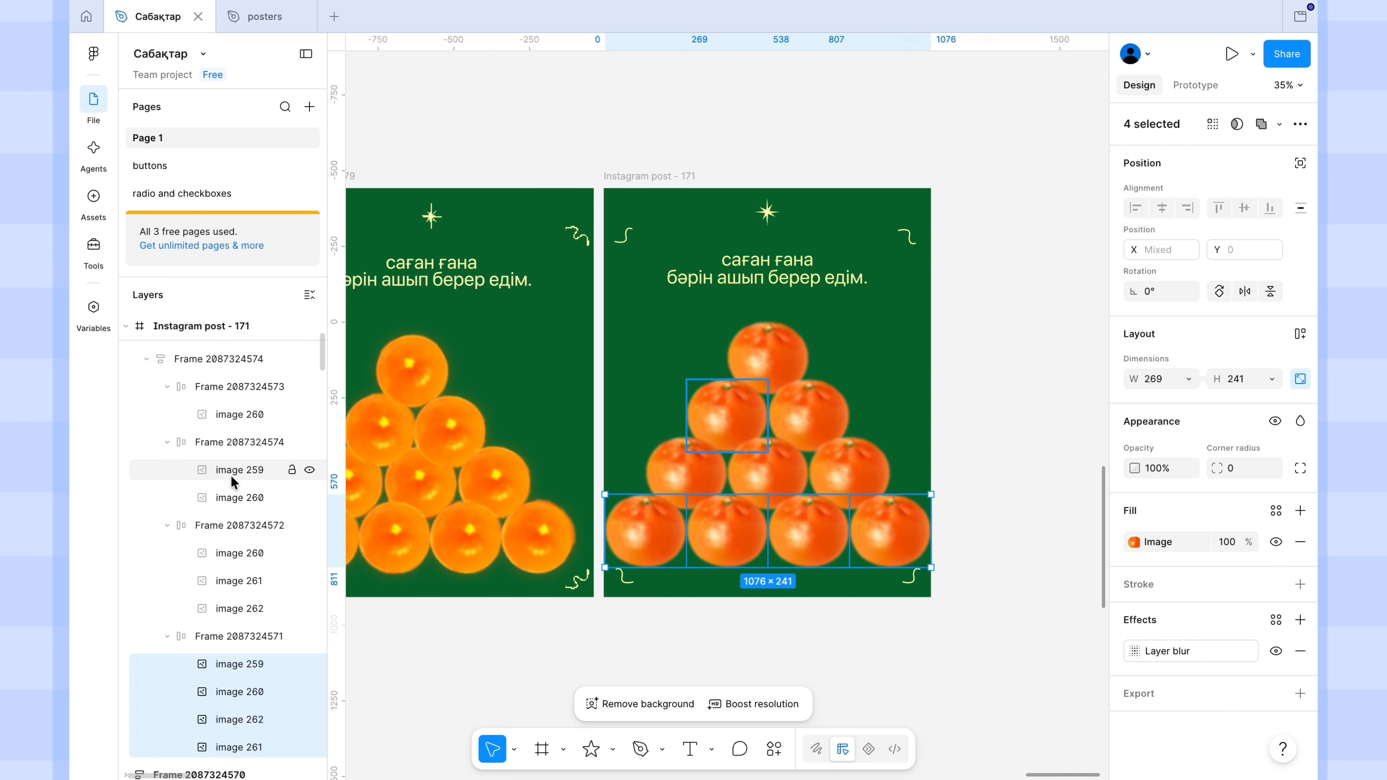
shift+click(235, 608)
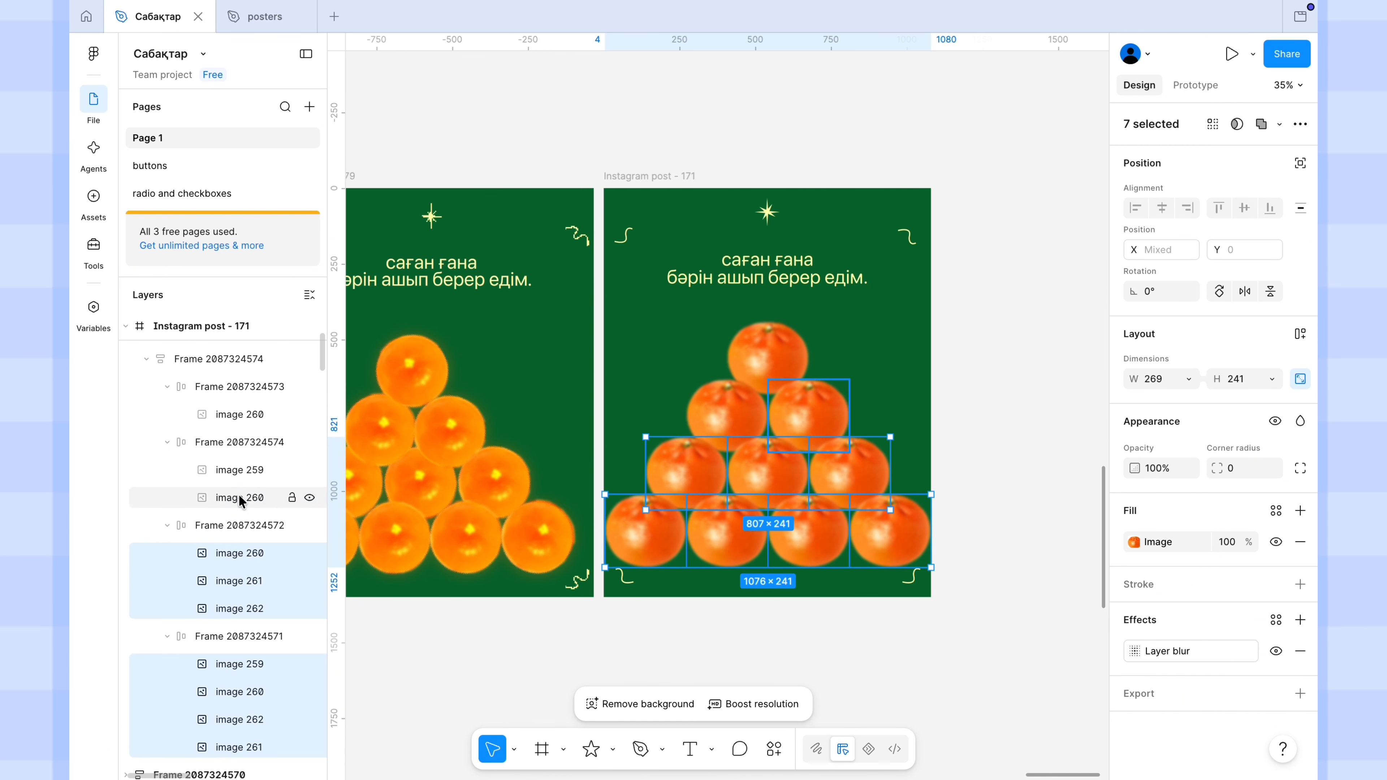
shift+click(239, 469)
shift+click(238, 414)
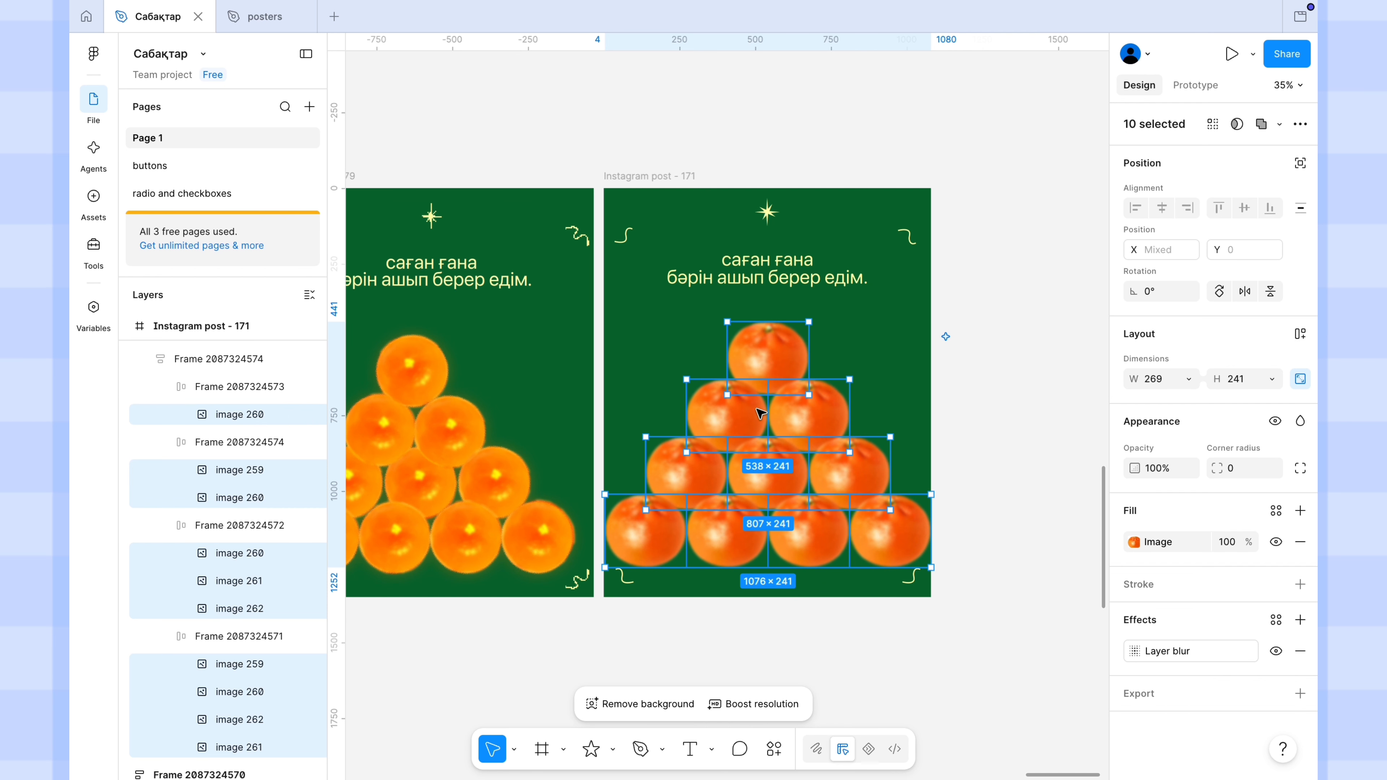
drag(808, 394, 797, 387)
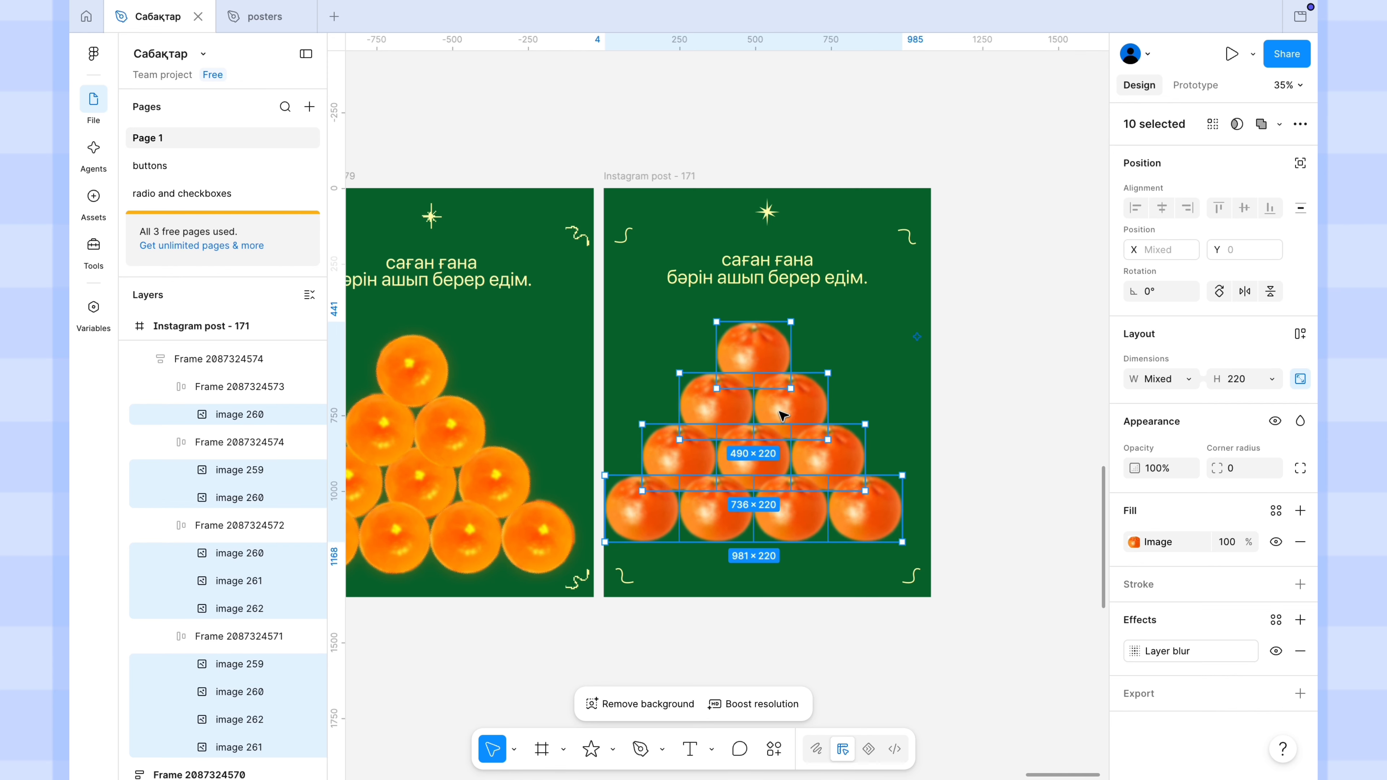
click(972, 432)
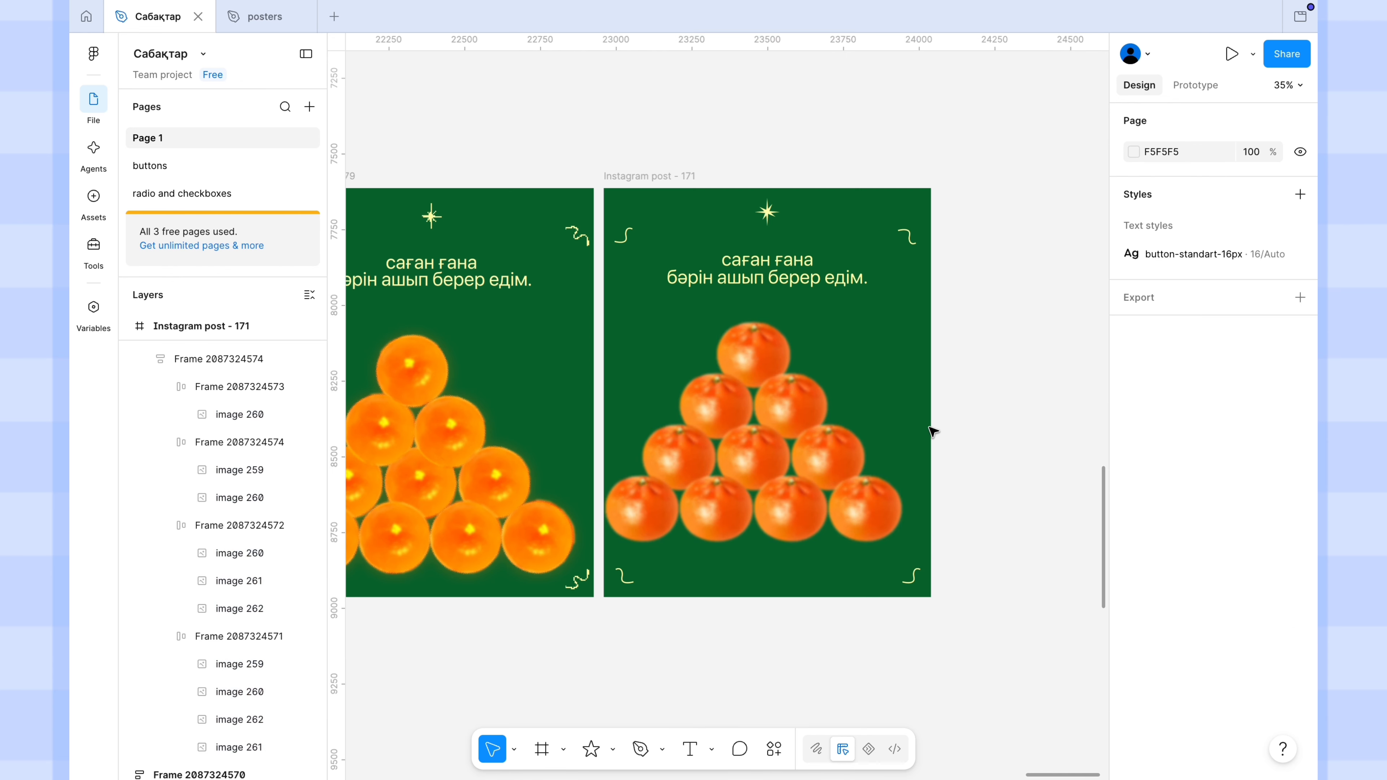
click(774, 431)
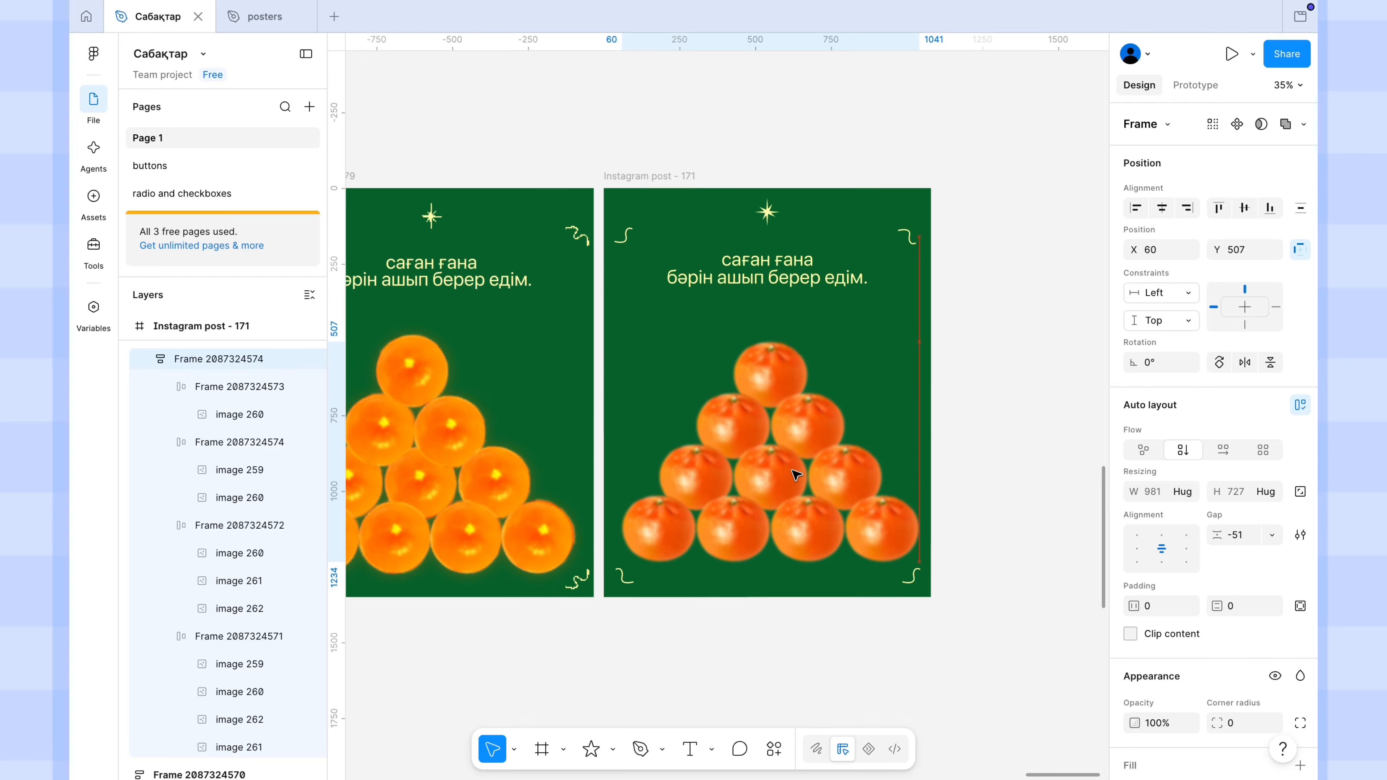
click(771, 214)
scroll(776, 217, up, 3)
right_click(775, 217)
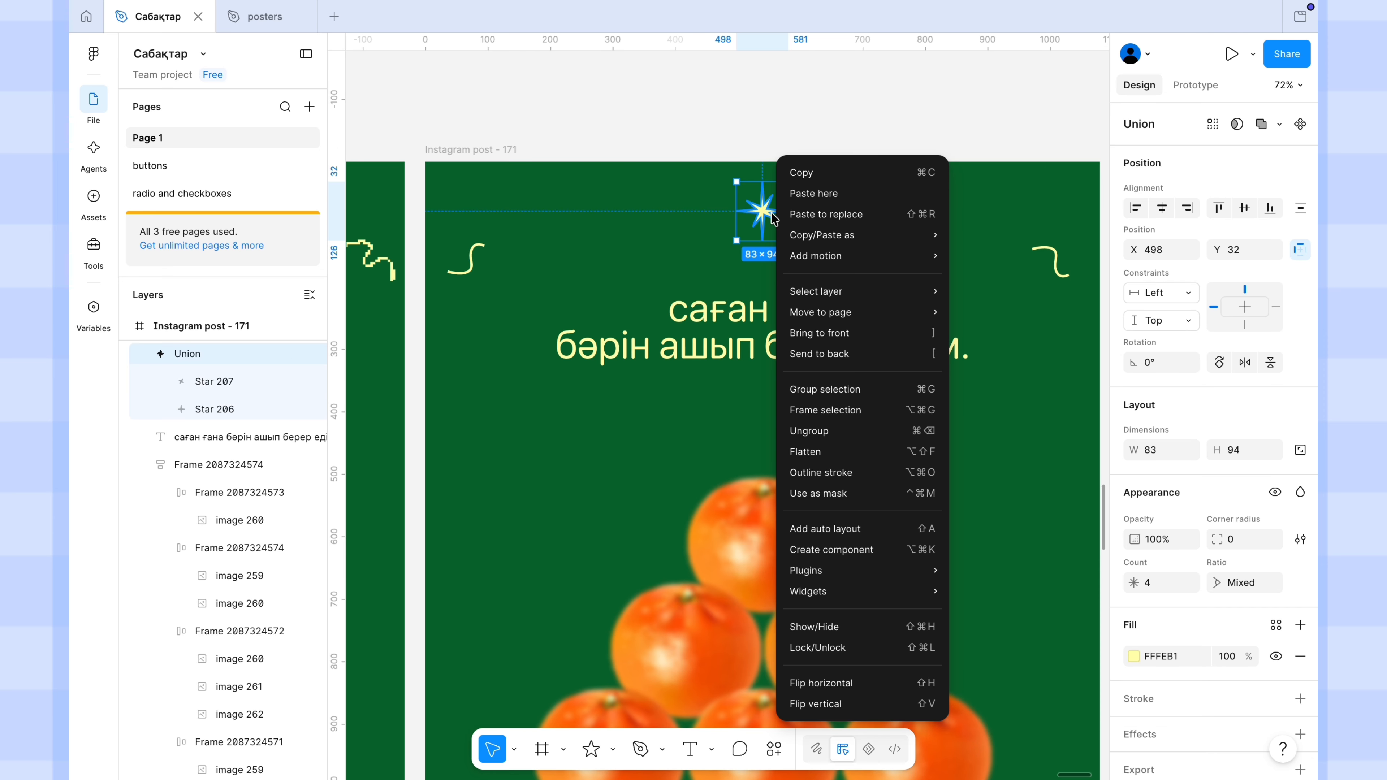
click(766, 151)
scroll(767, 132, down, 5)
click(680, 119)
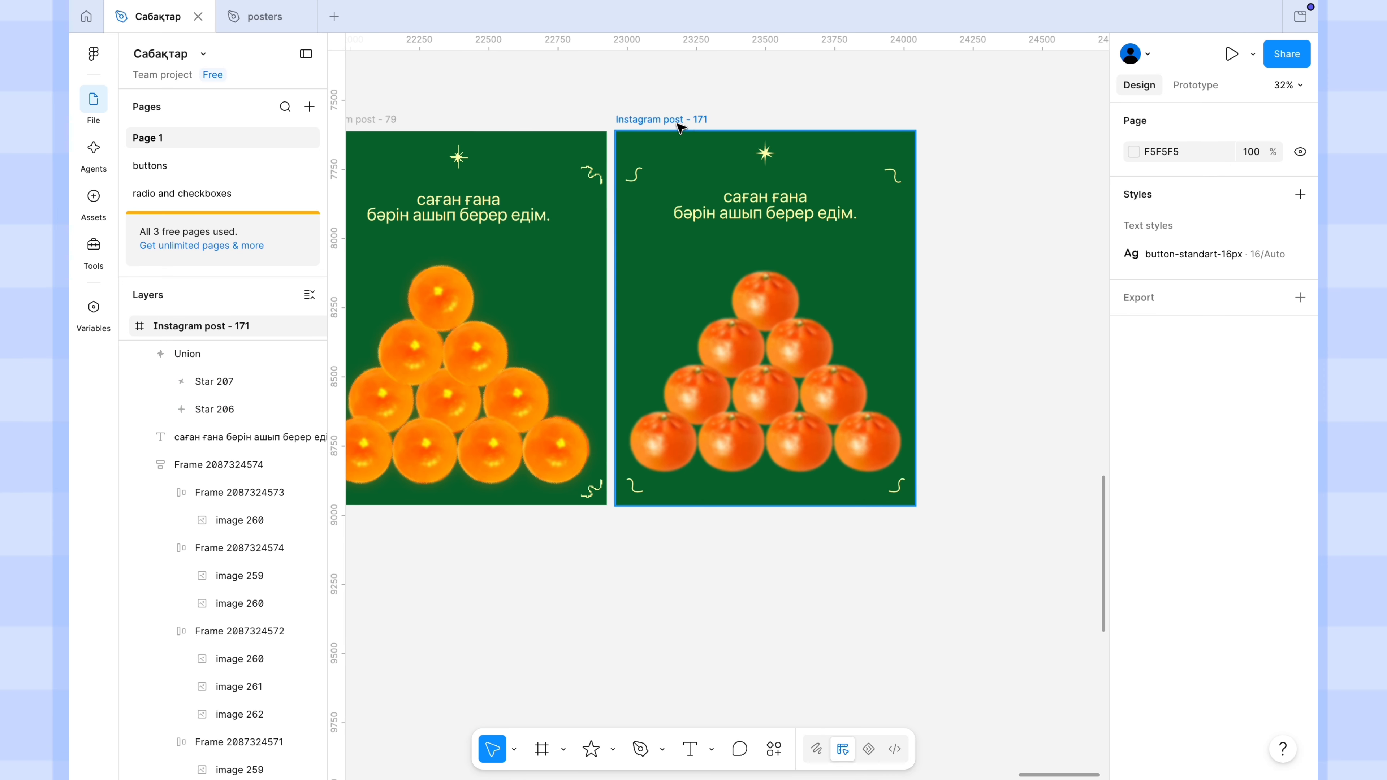